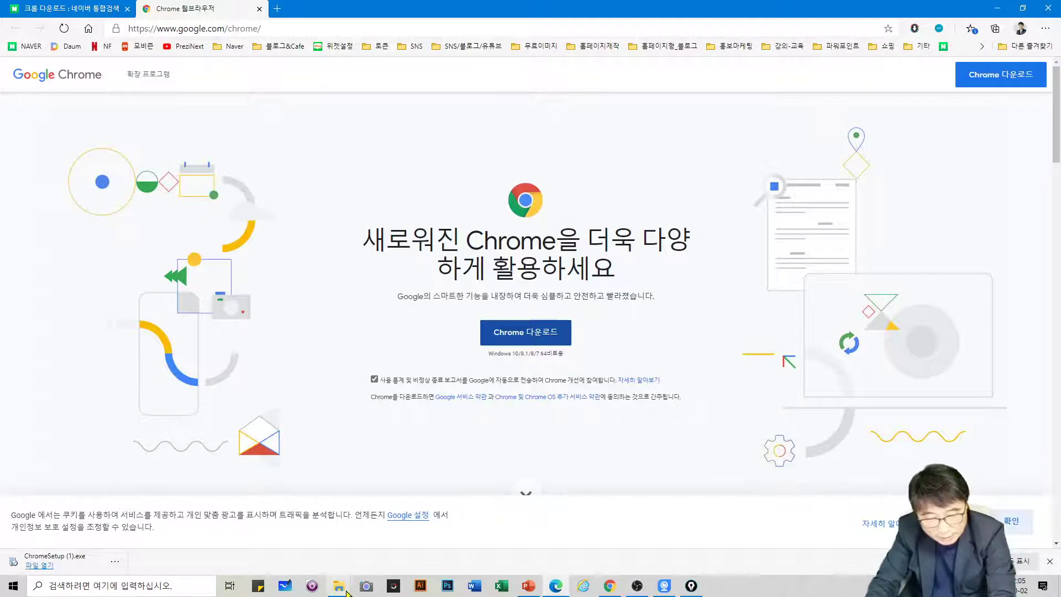
View the Downloads folder in a new File Explorer window to locate the ChromeSetup installer, and minimize the window.
mouse_move(342, 590)
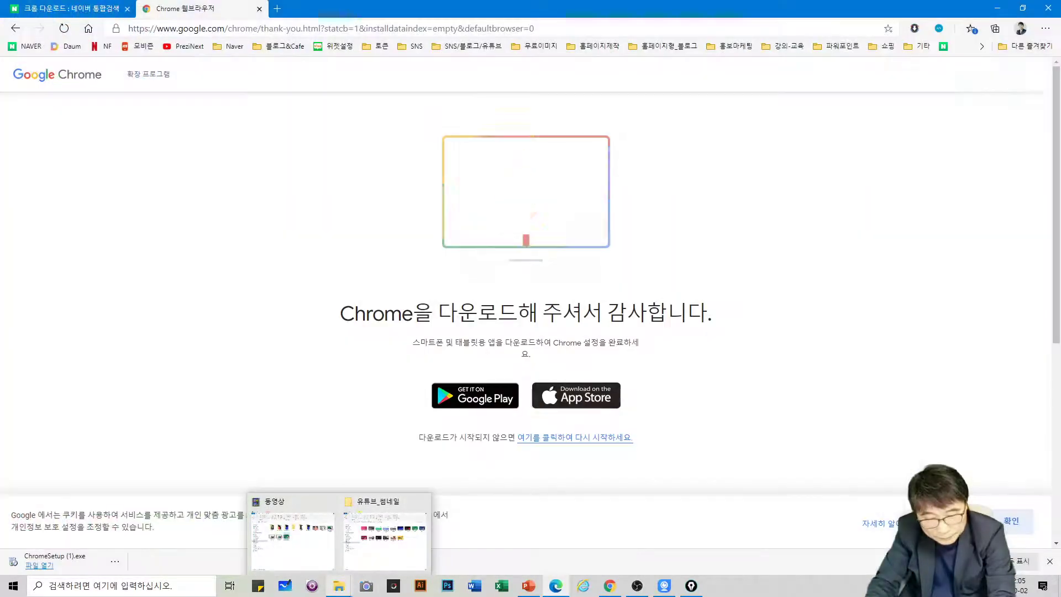
right_click(339, 586)
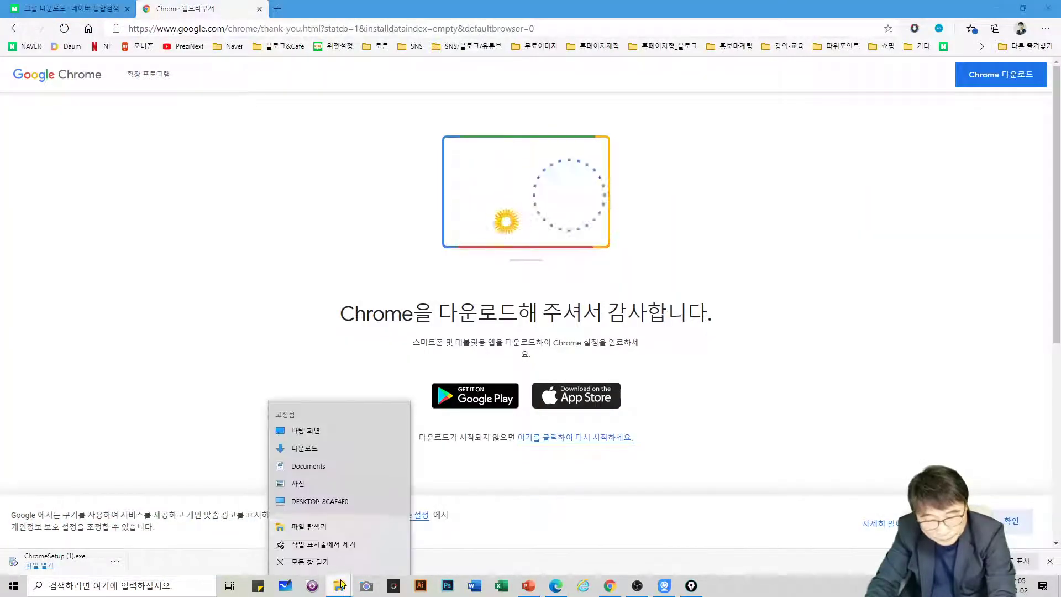
click(308, 526)
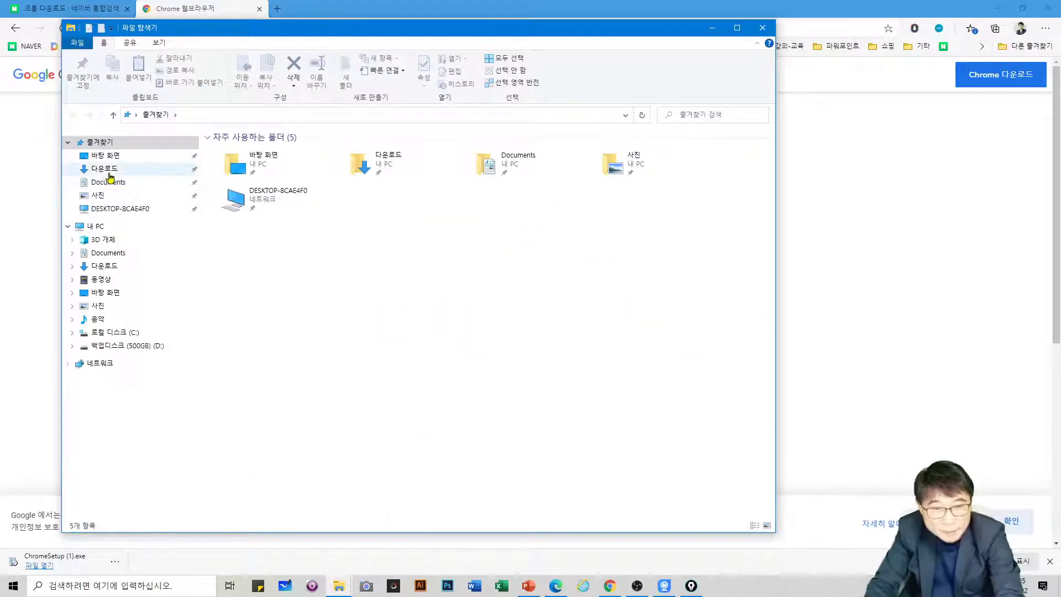
click(106, 172)
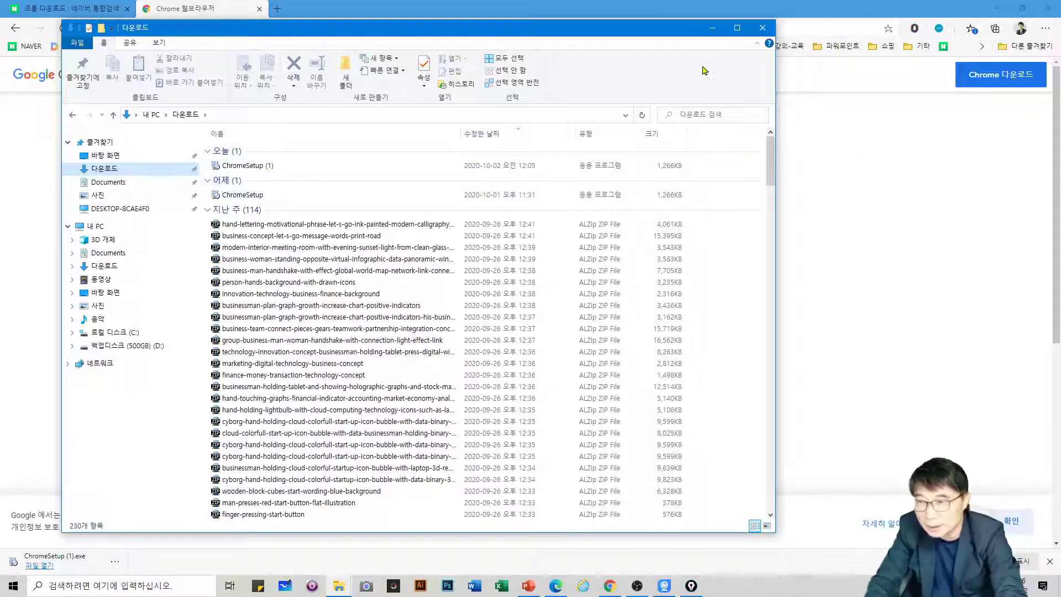
click(712, 28)
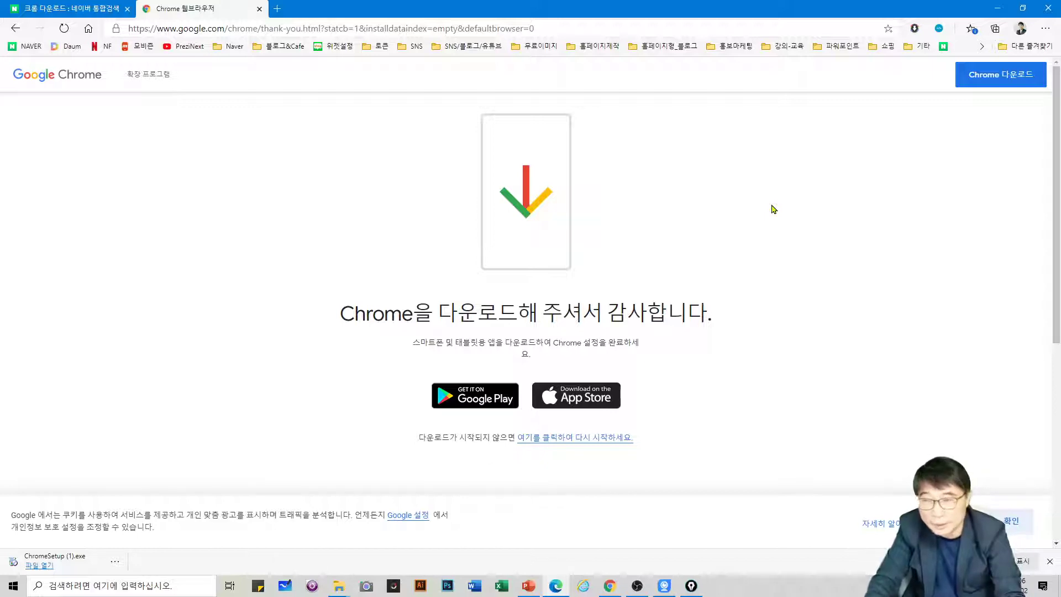
Close the Edge window and open the settings page in Chrome.
click(1049, 9)
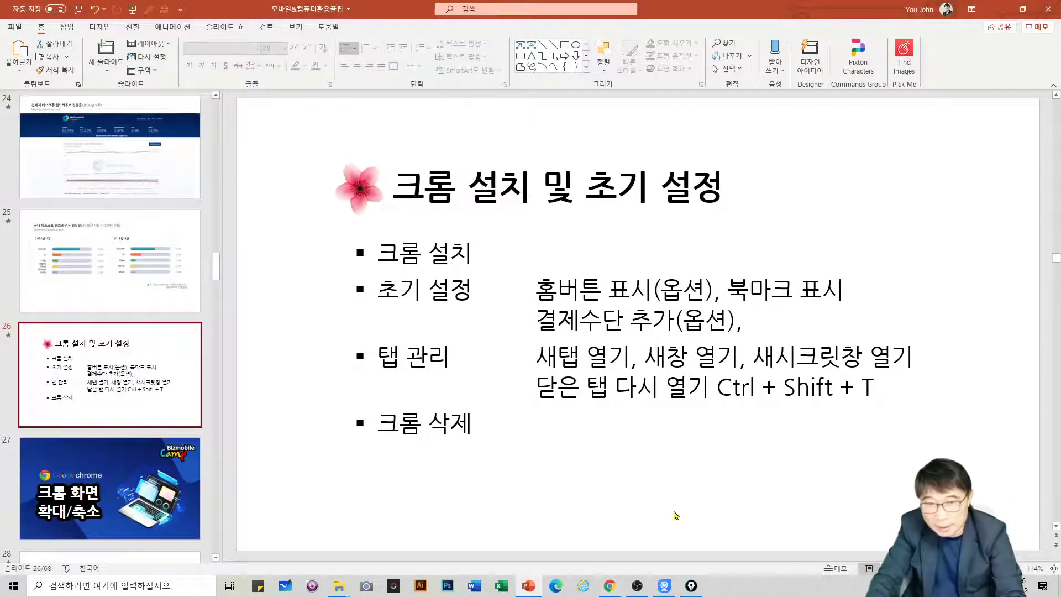
click(609, 585)
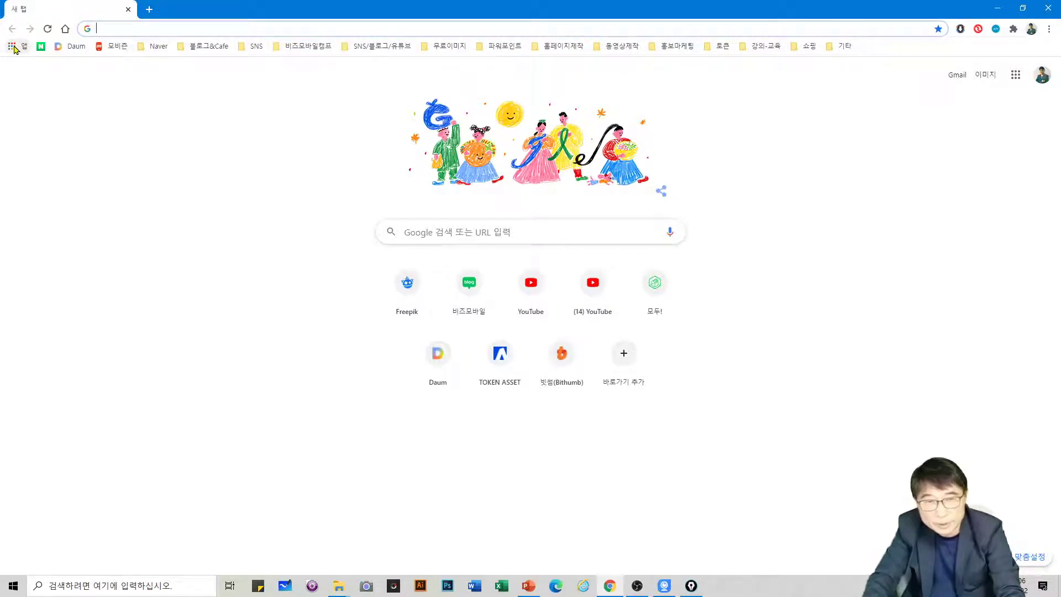
click(1049, 29)
click(771, 174)
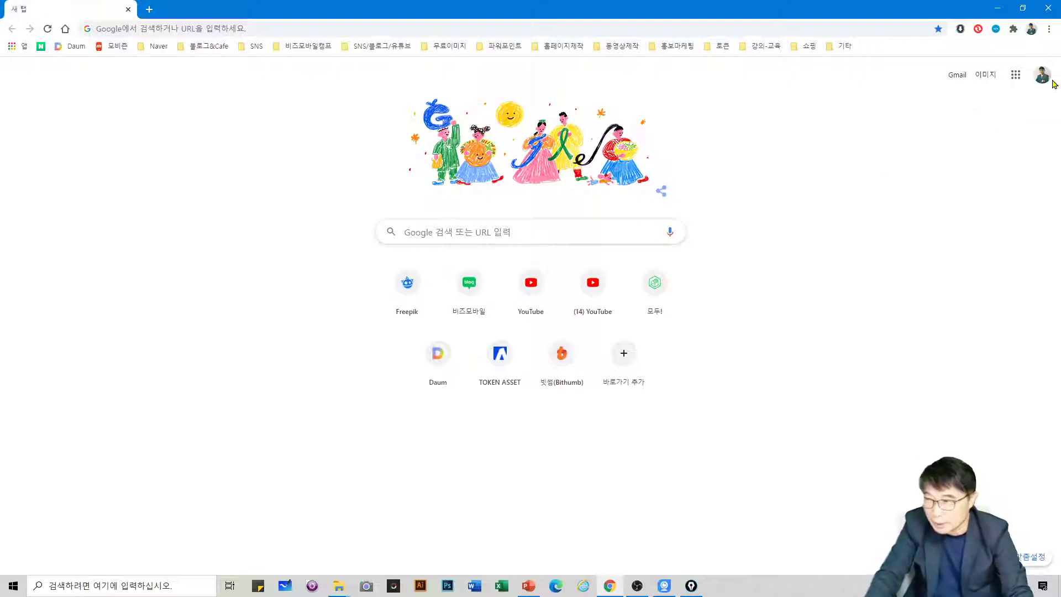
click(1052, 32)
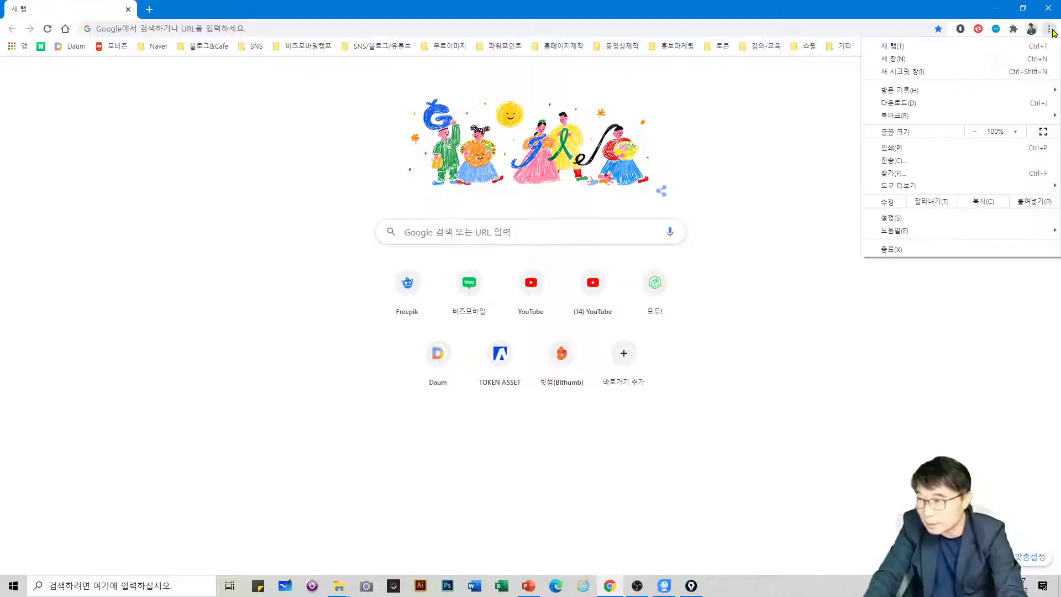
click(902, 220)
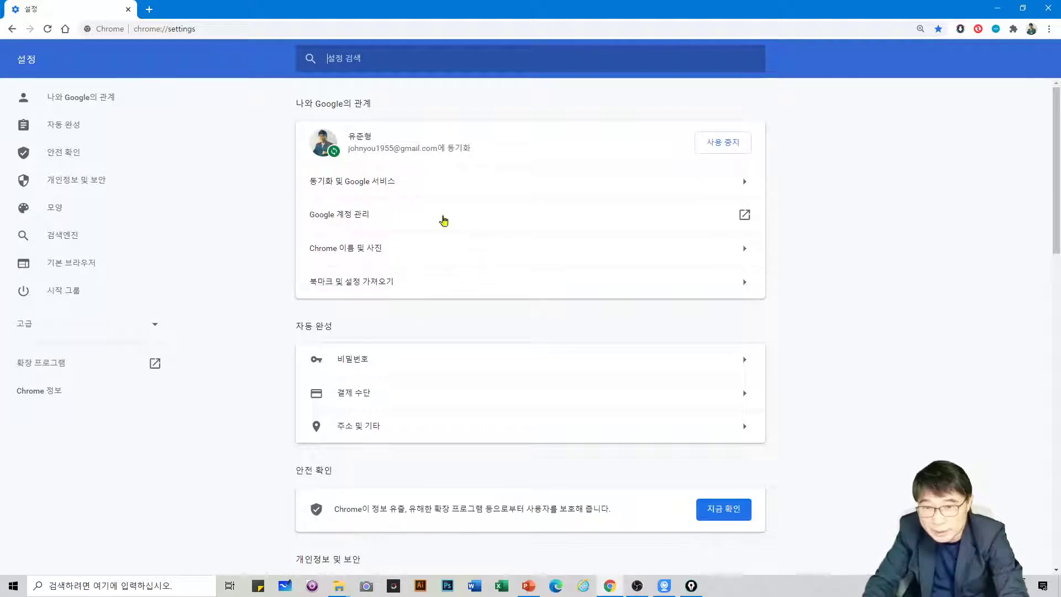
Set the home button to open the new tab page and test it from a new tab.
scroll(831, 328, down, 10)
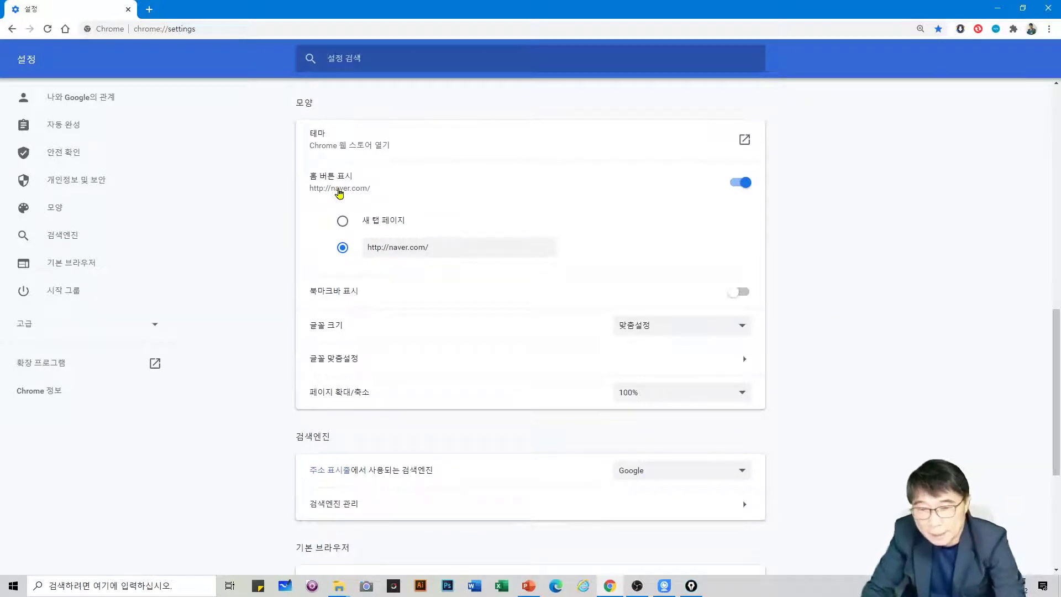
click(343, 223)
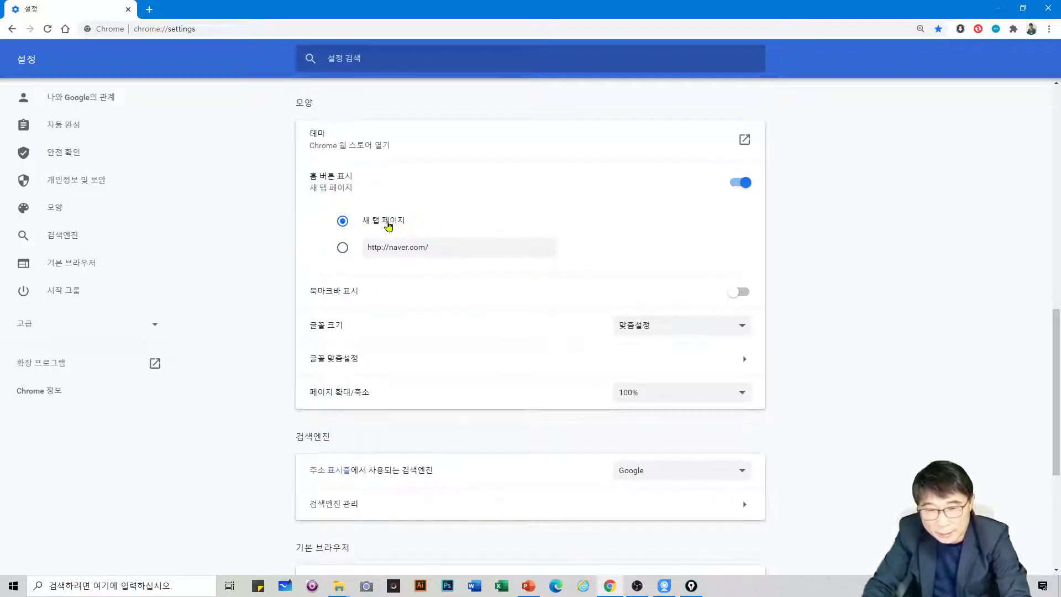
click(149, 10)
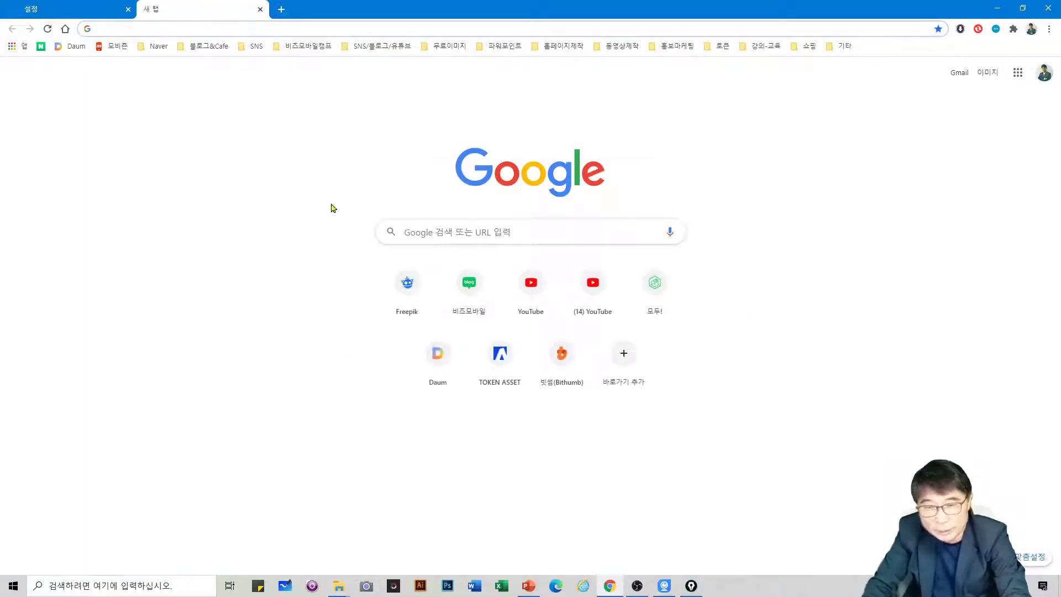
click(95, 12)
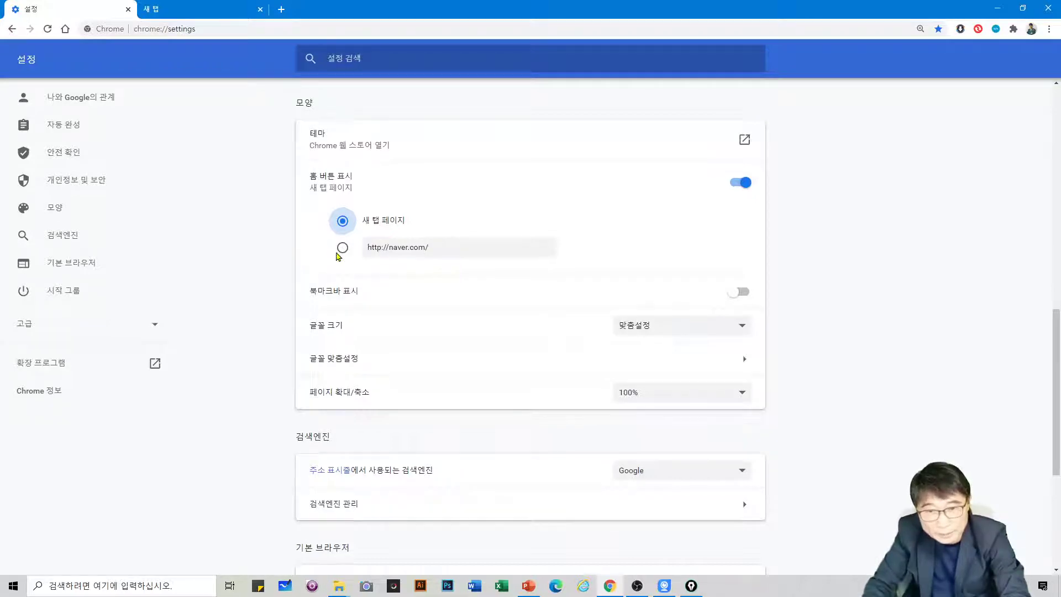
click(200, 9)
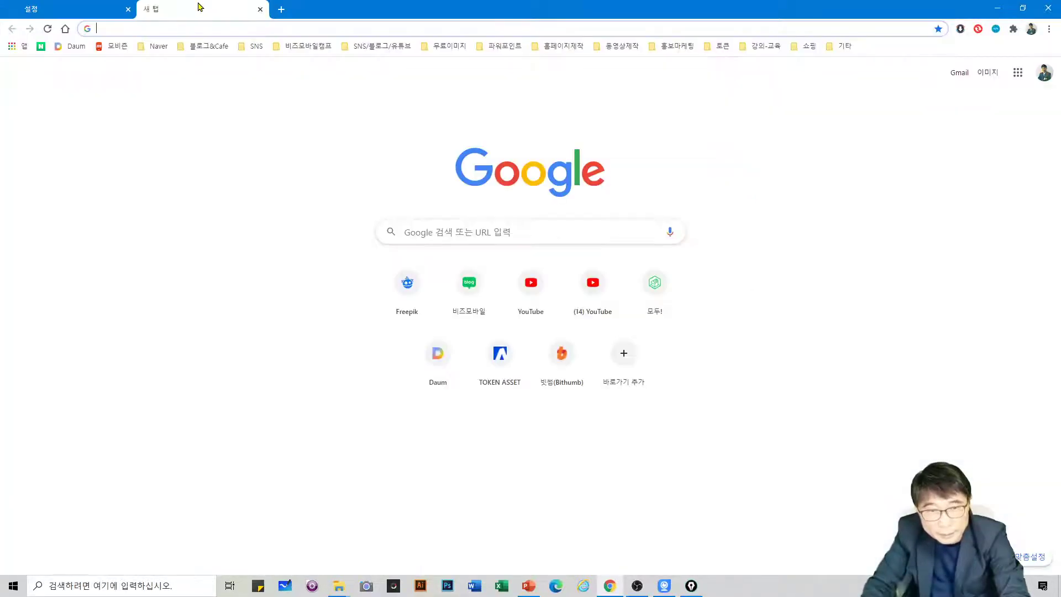
click(64, 30)
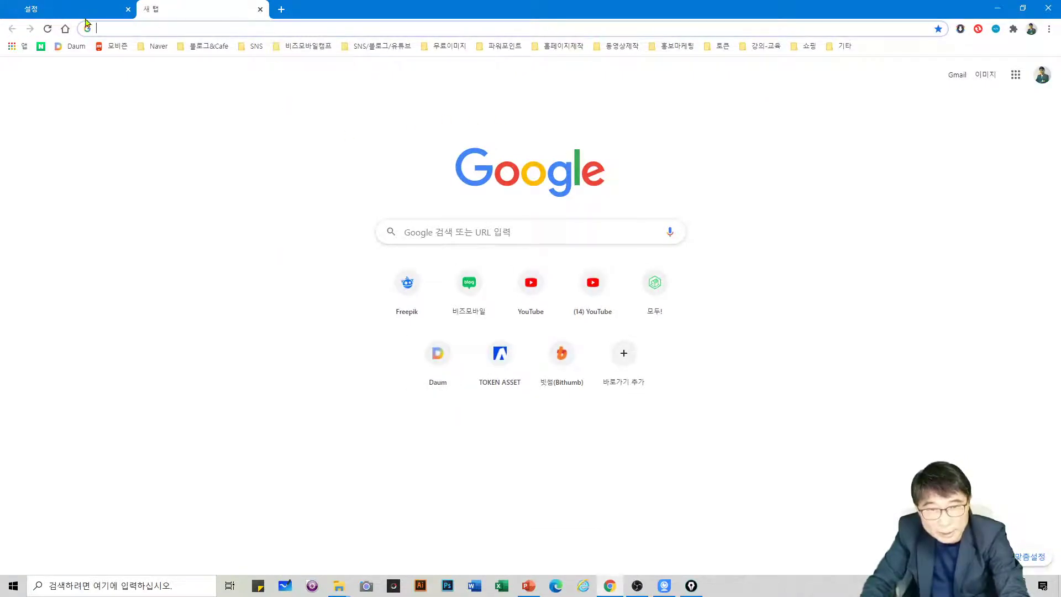
click(84, 12)
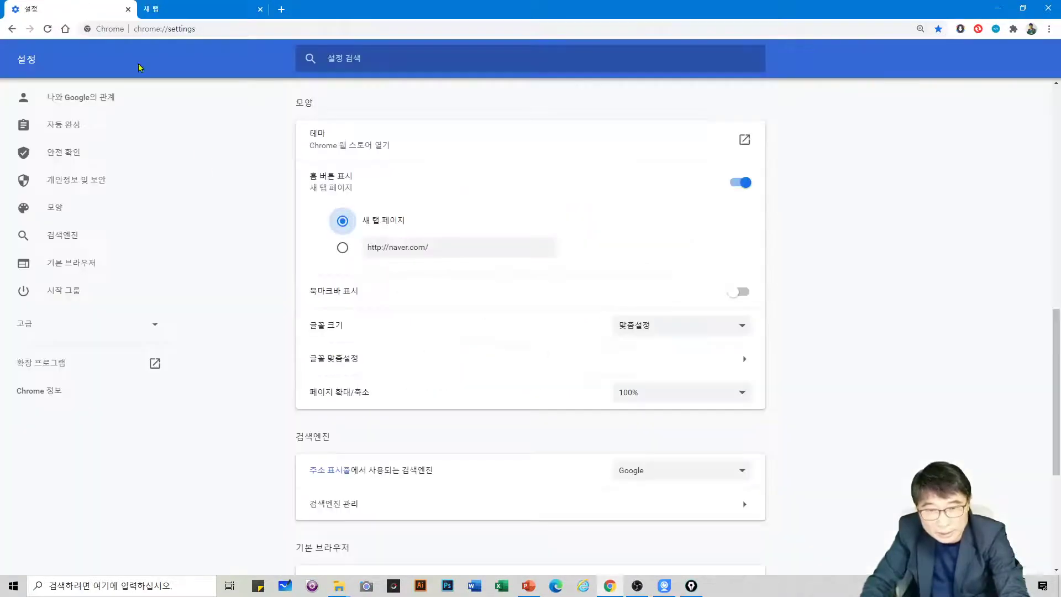
click(342, 247)
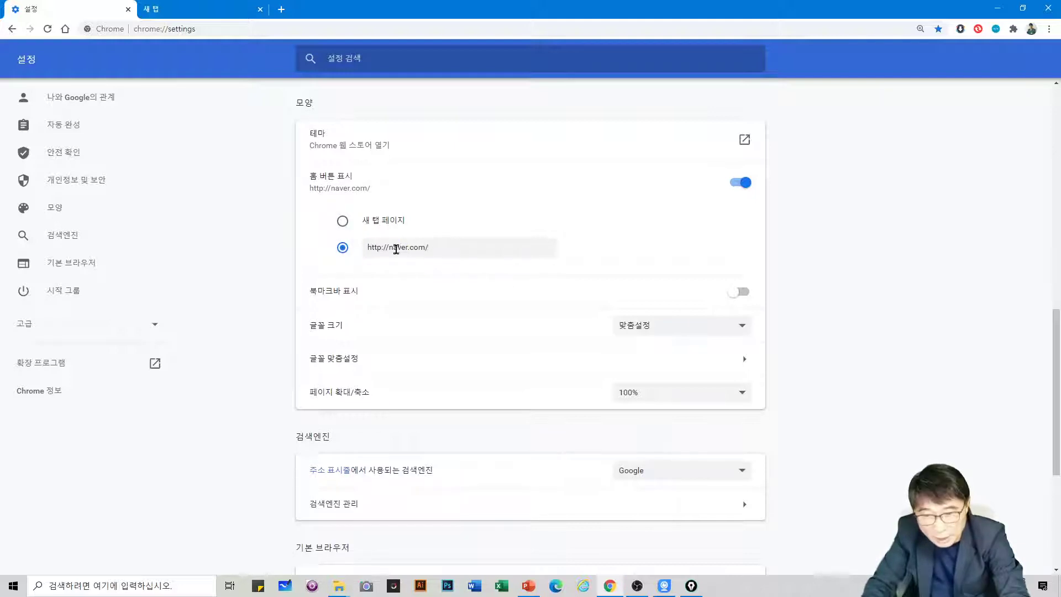
click(435, 251)
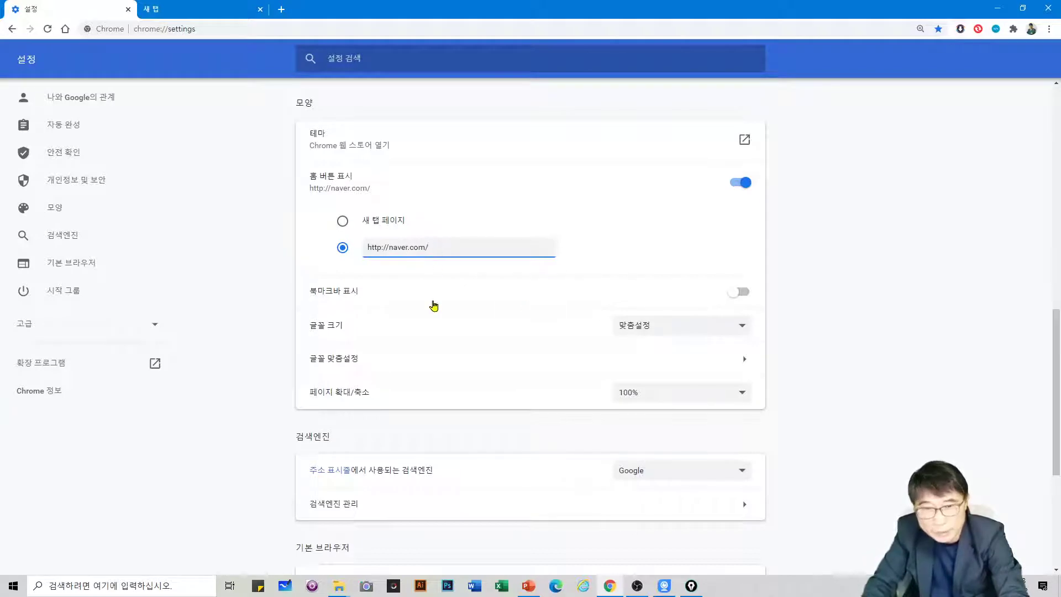
click(282, 10)
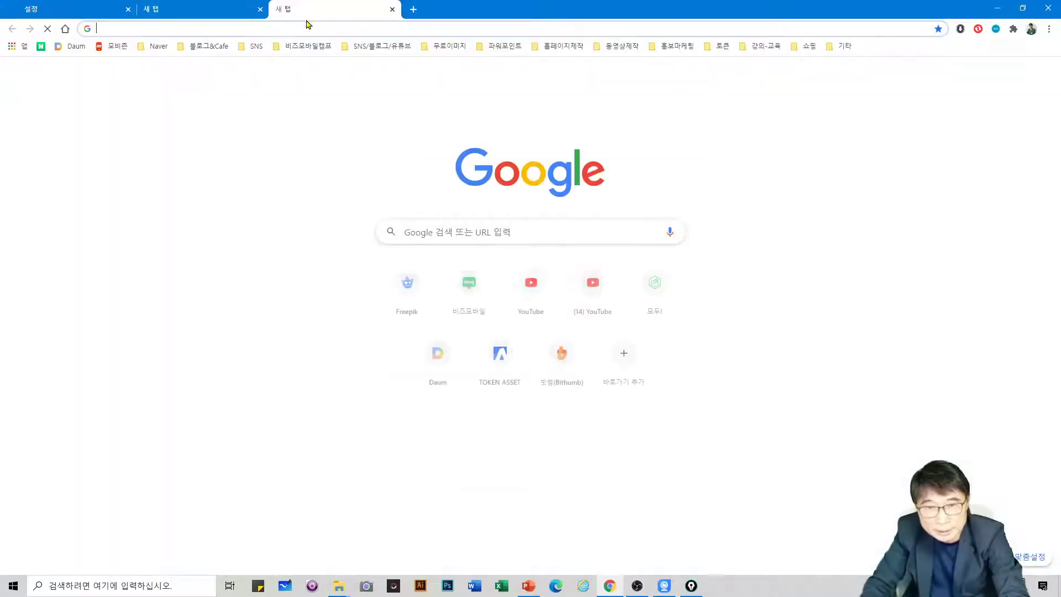
click(66, 29)
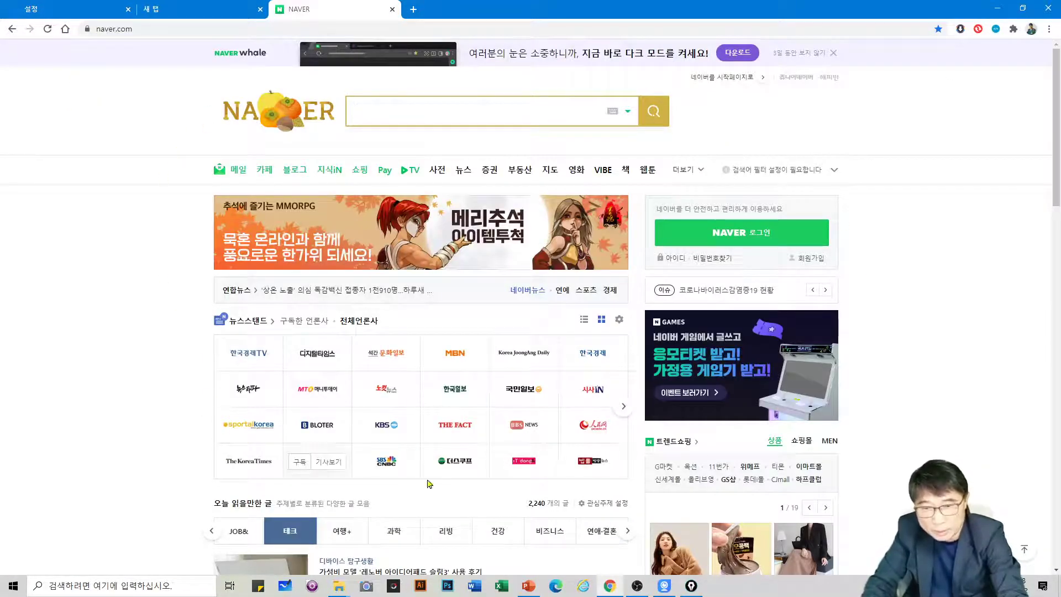
Switch the bookmarks bar on and back off in the appearance settings, and check the NAVER and new tab pages.
click(95, 16)
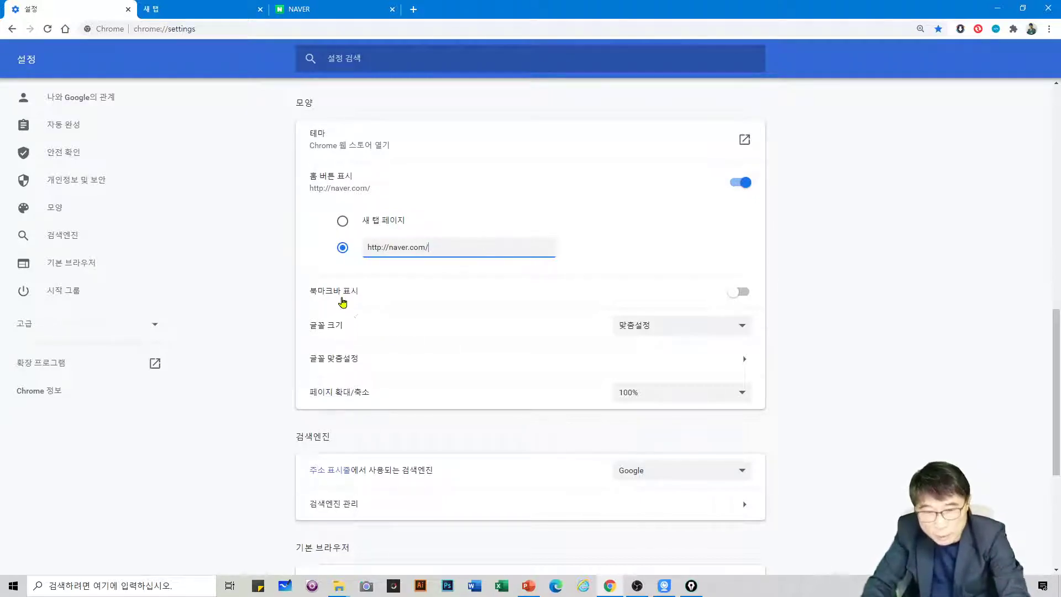
click(747, 294)
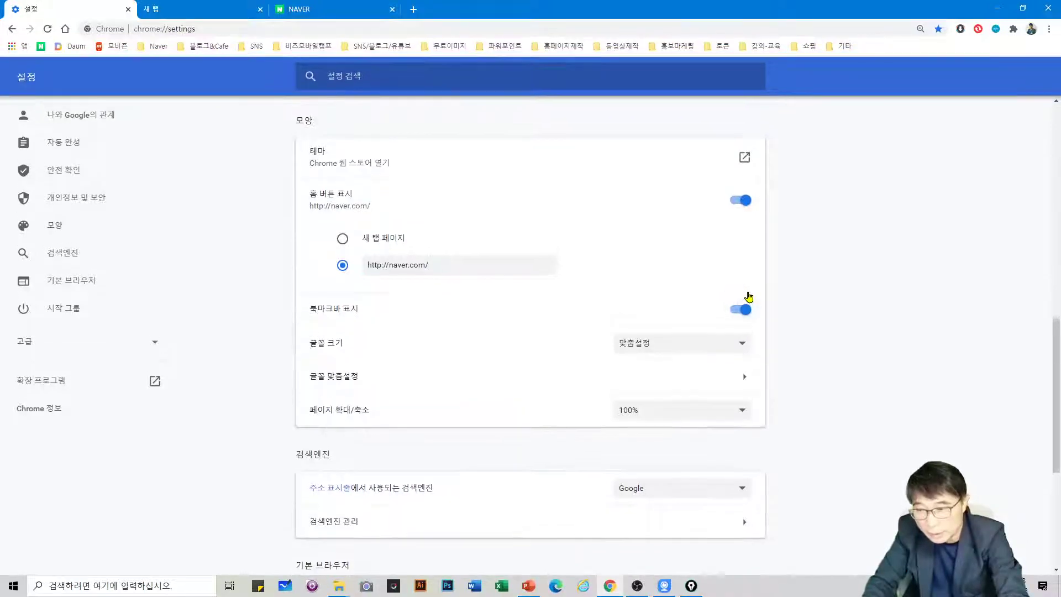
click(732, 310)
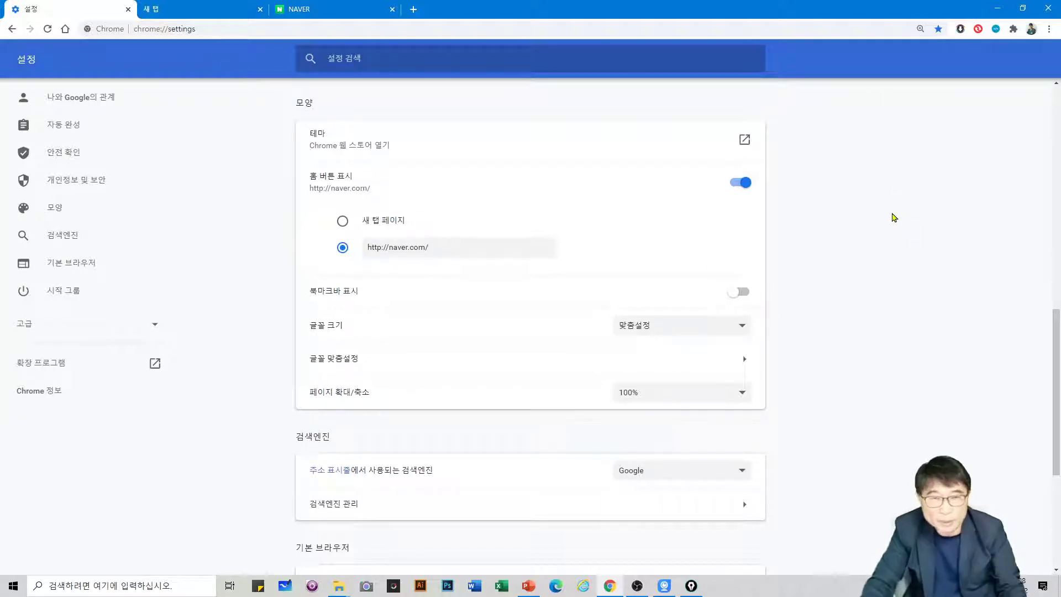
click(301, 9)
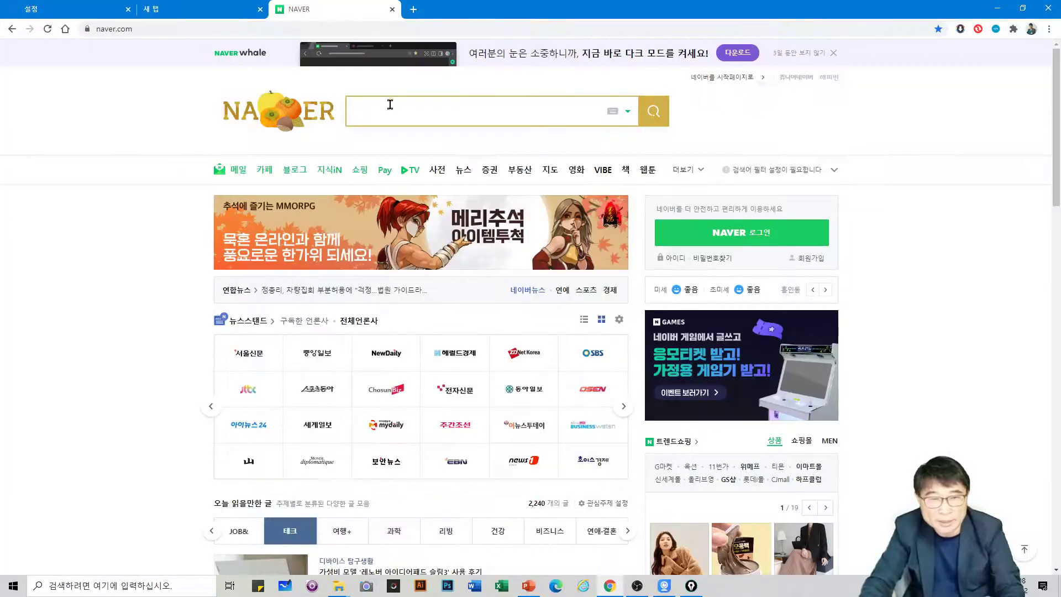
click(124, 29)
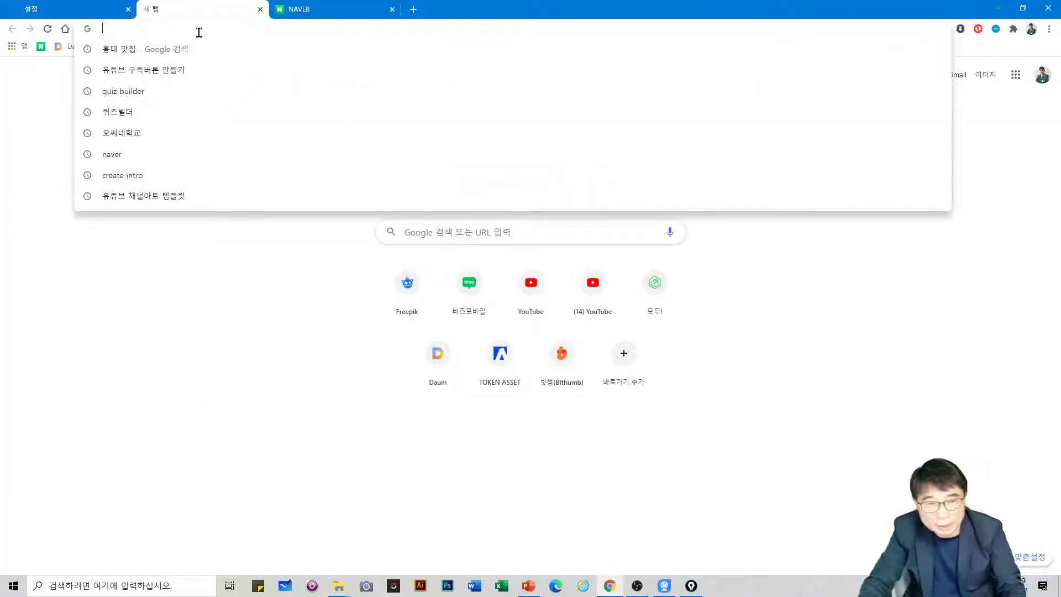
Enable the bookmarks bar in the appearance settings and look through its bookmark folders.
click(84, 14)
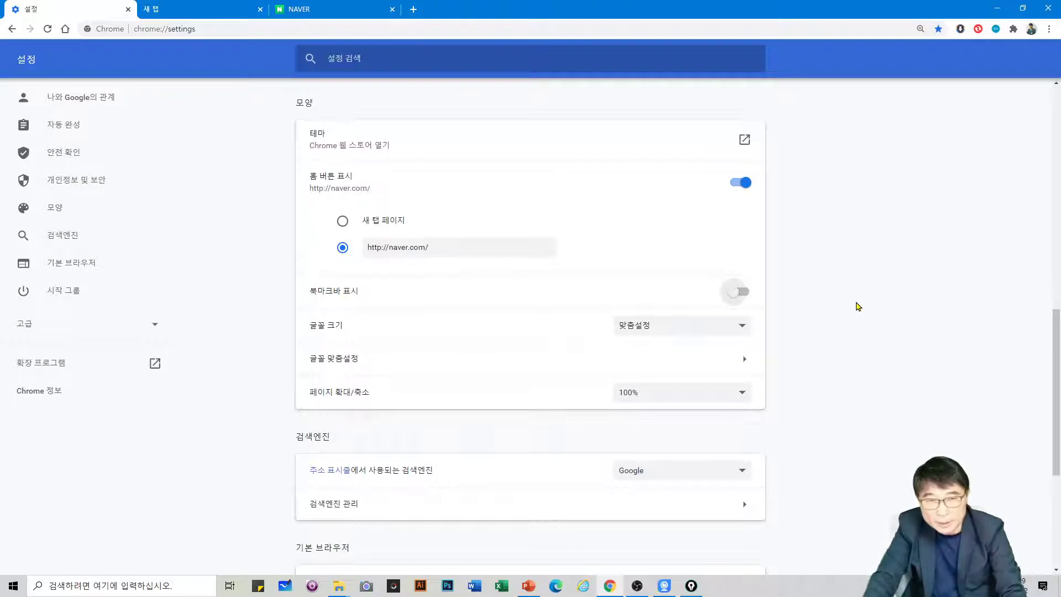
click(746, 293)
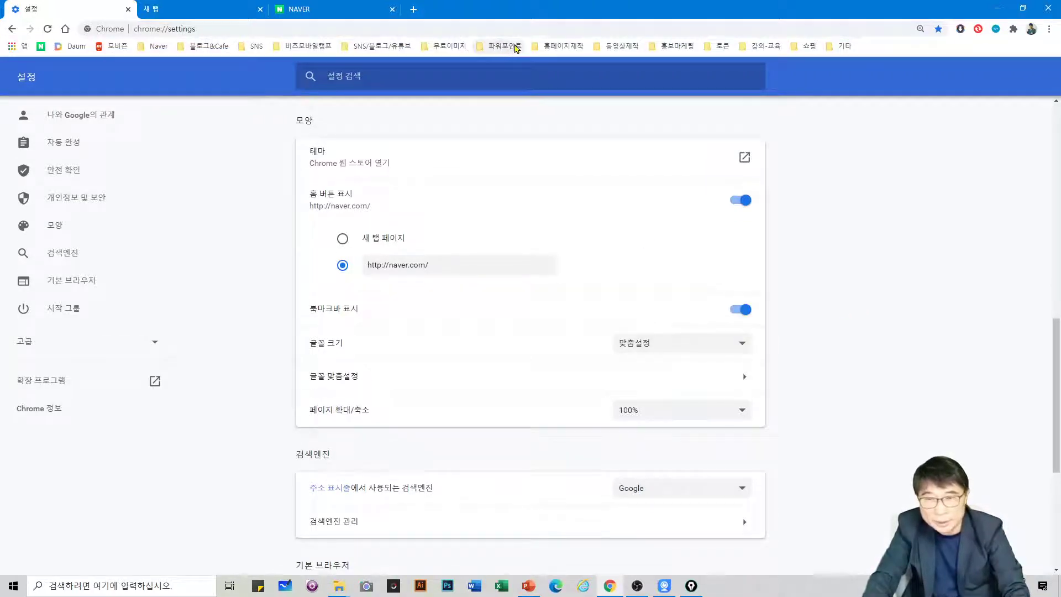
click(444, 46)
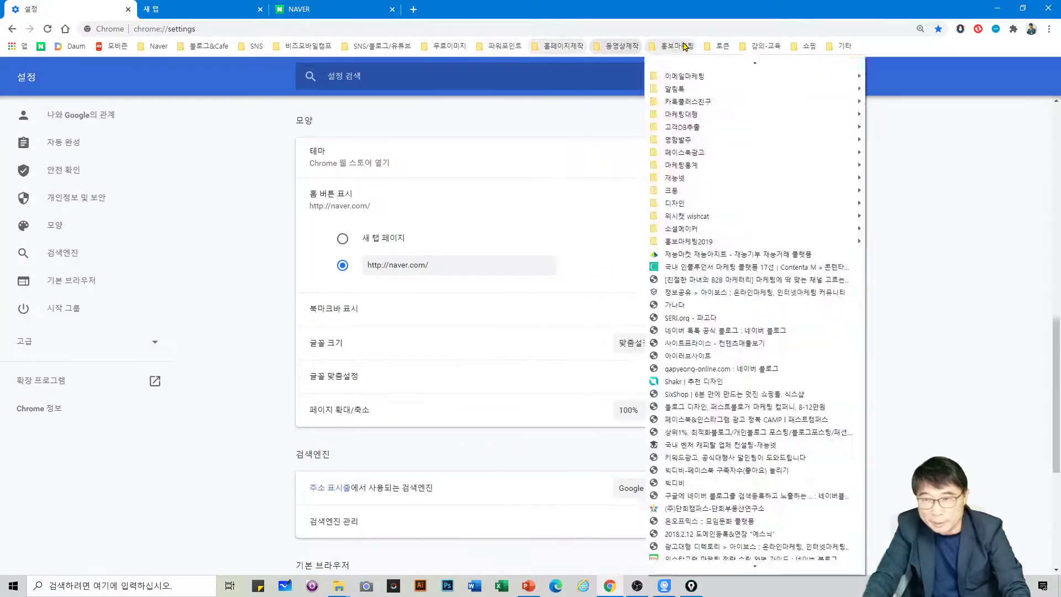
mouse_move(229, 55)
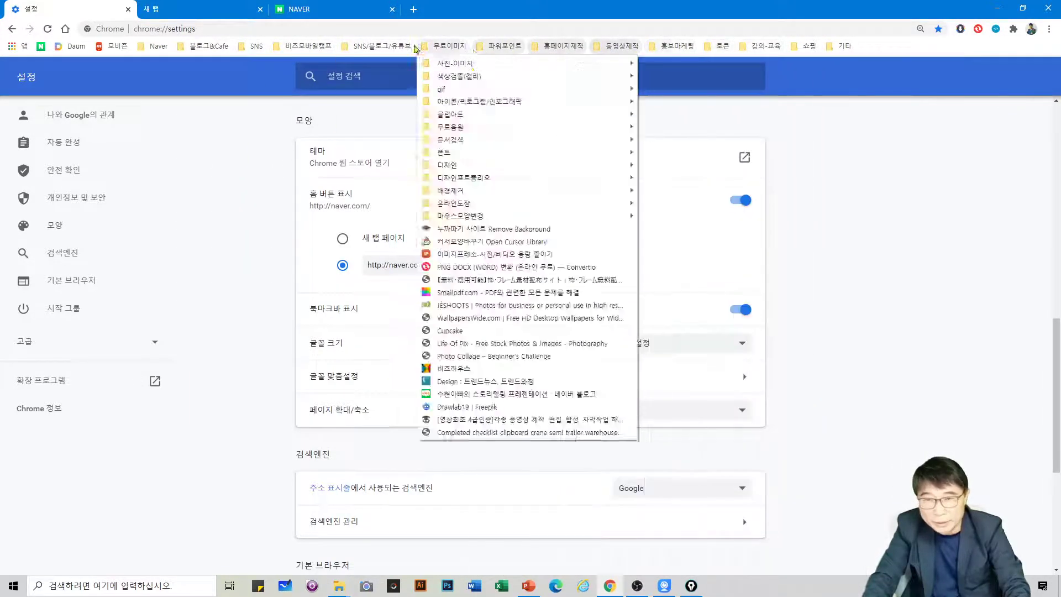
click(939, 183)
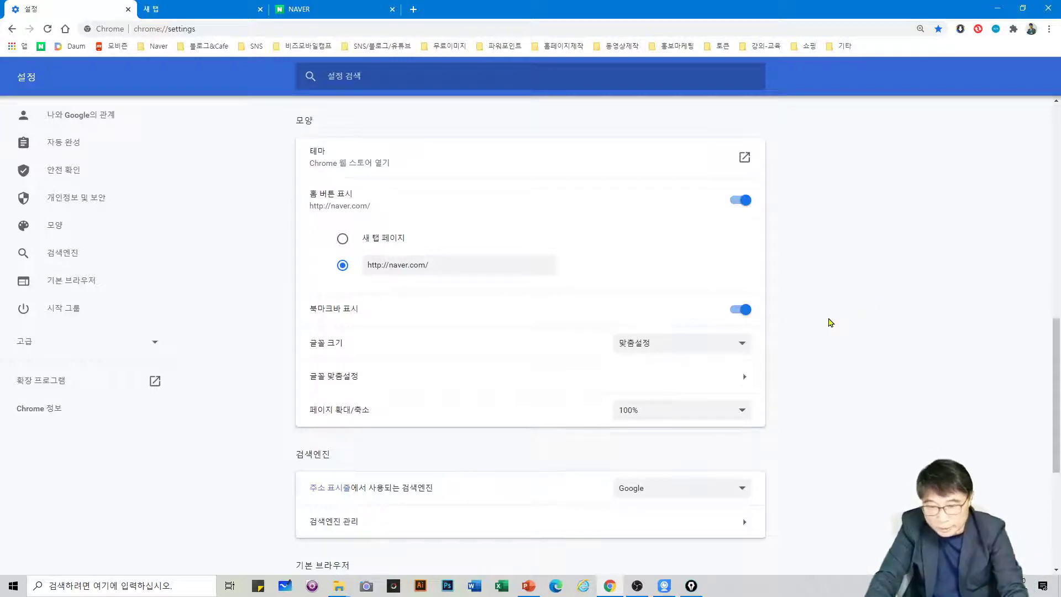
Review the search engine settings, and test the NAVER bookmark and the home button in a new tab.
scroll(828, 322, down, 3)
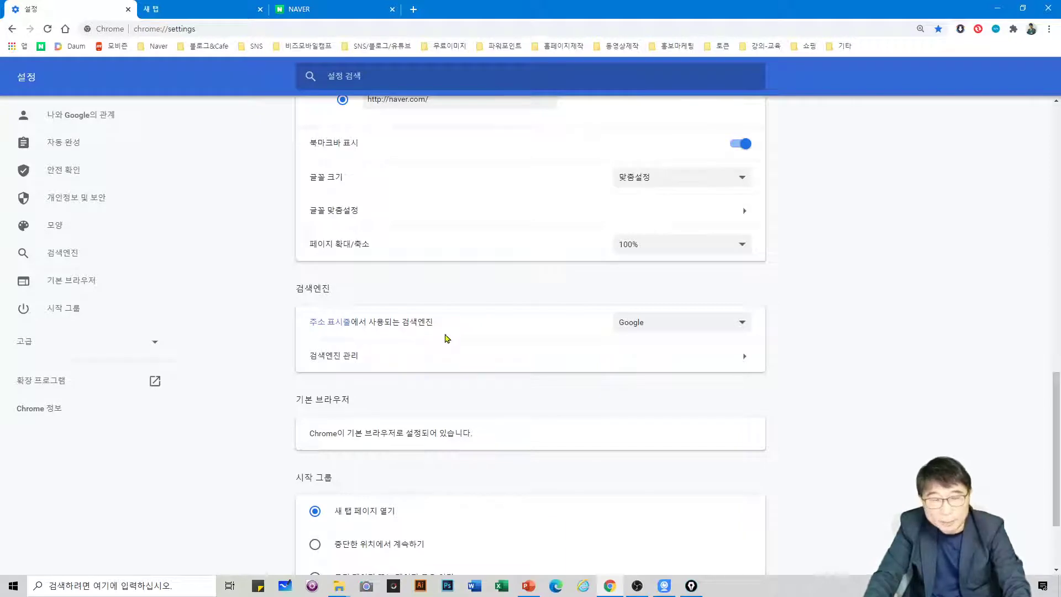
click(413, 9)
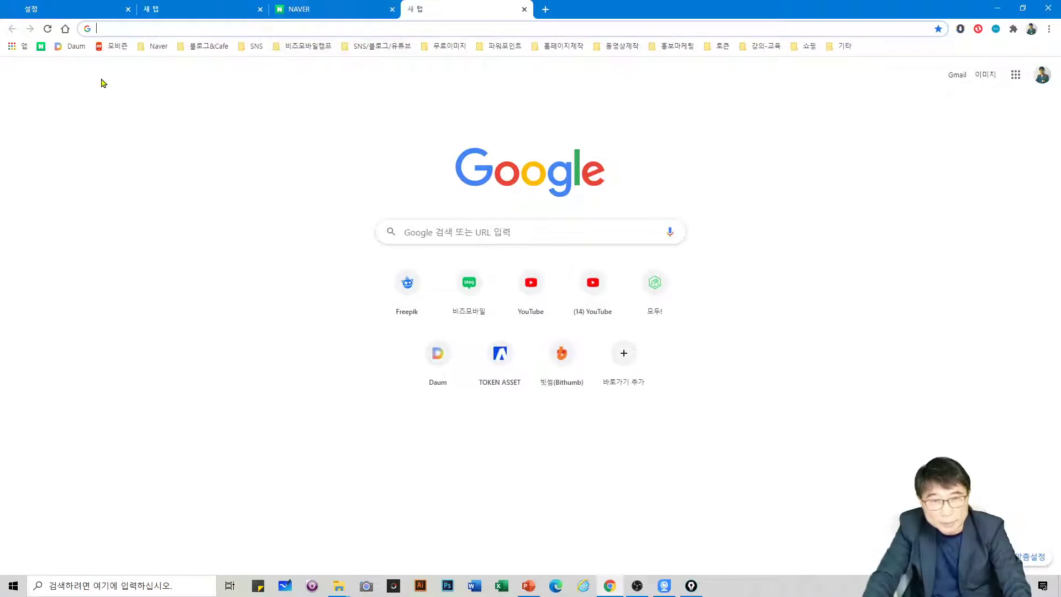
click(41, 47)
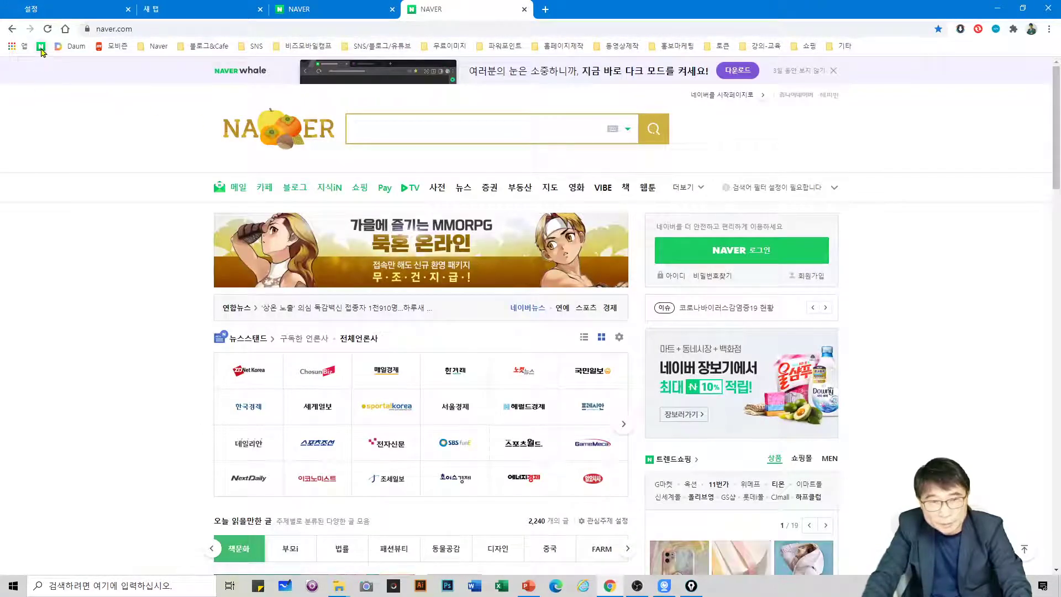
click(66, 30)
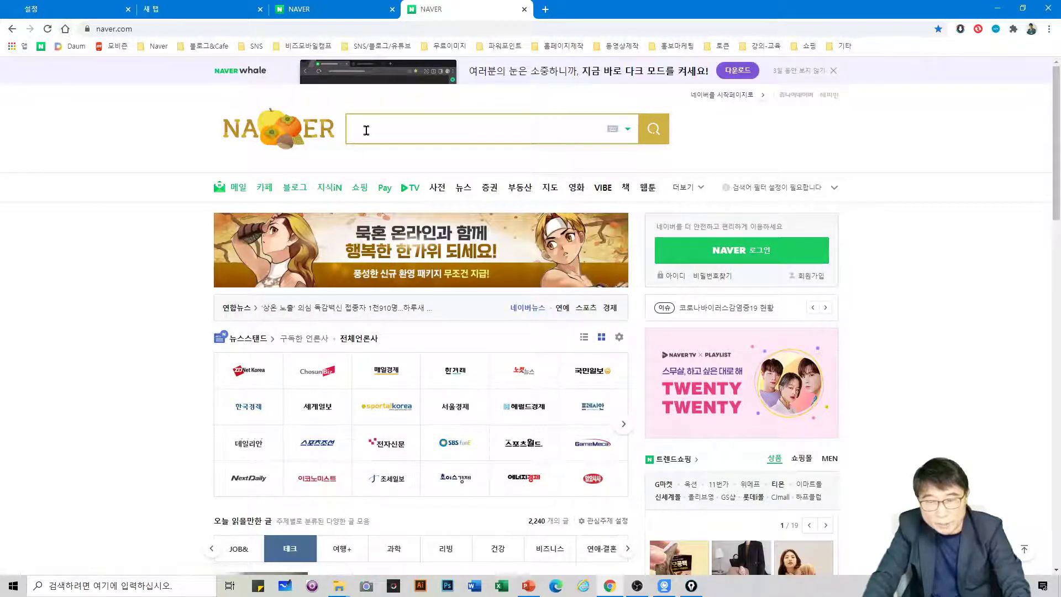
Load the Daum page from the bookmarks bar and select its web address.
click(76, 50)
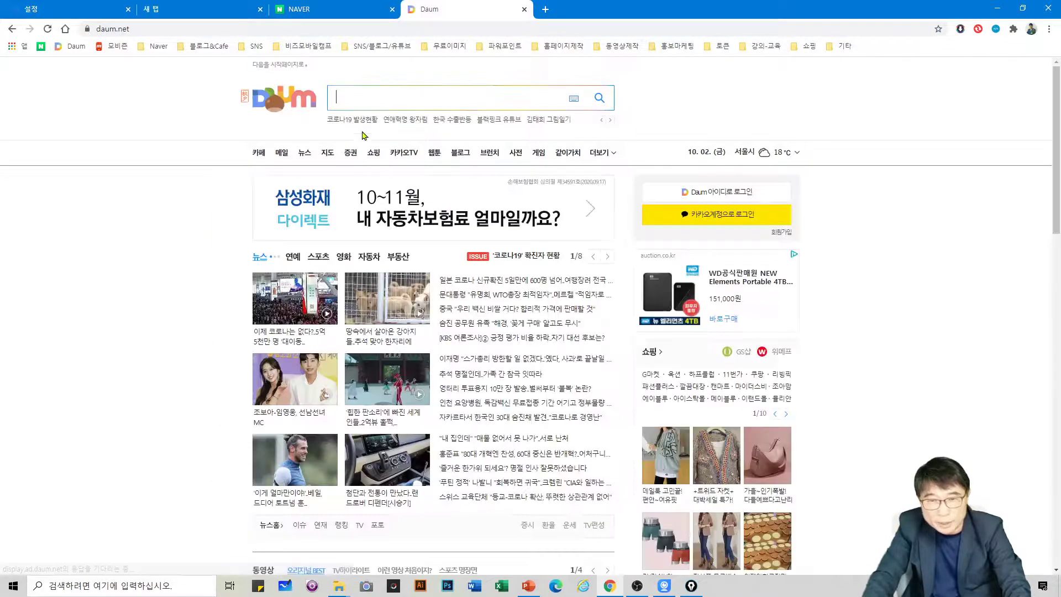
click(159, 28)
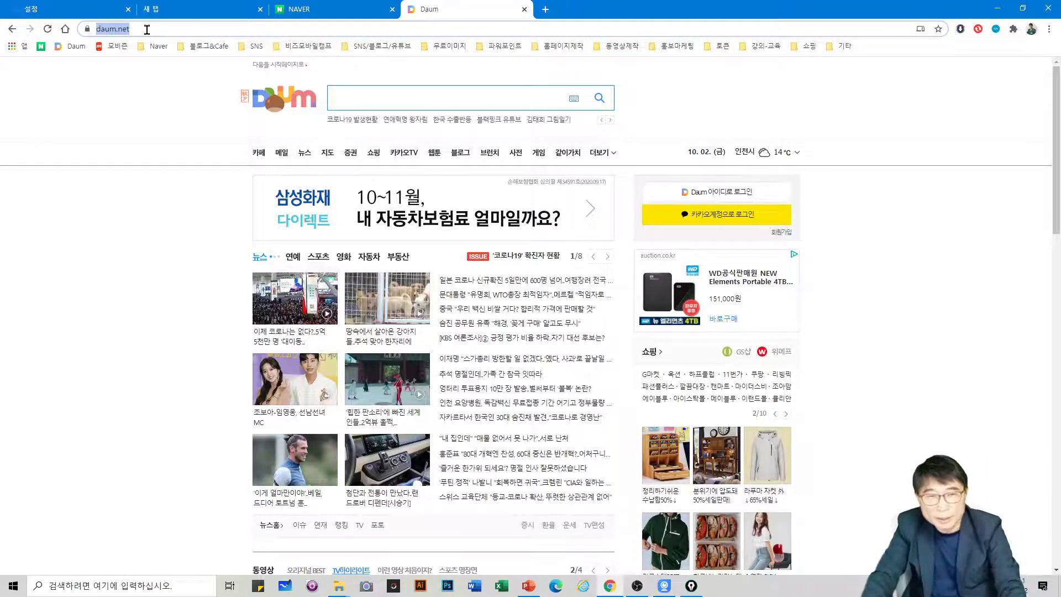
Set the search engine used in the address bar to 네이버 in Chrome's settings.
click(84, 11)
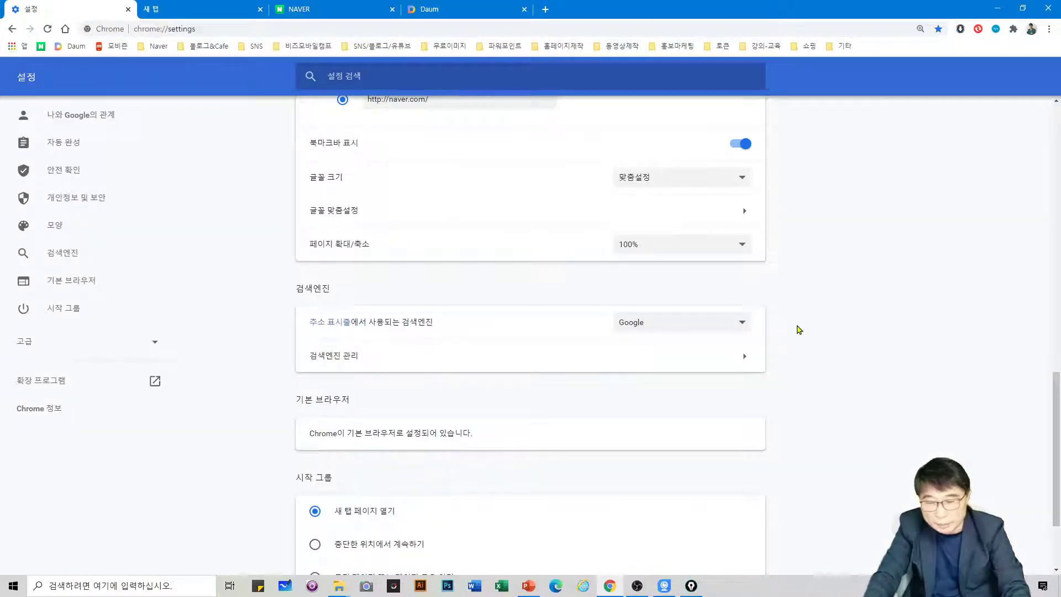
click(745, 324)
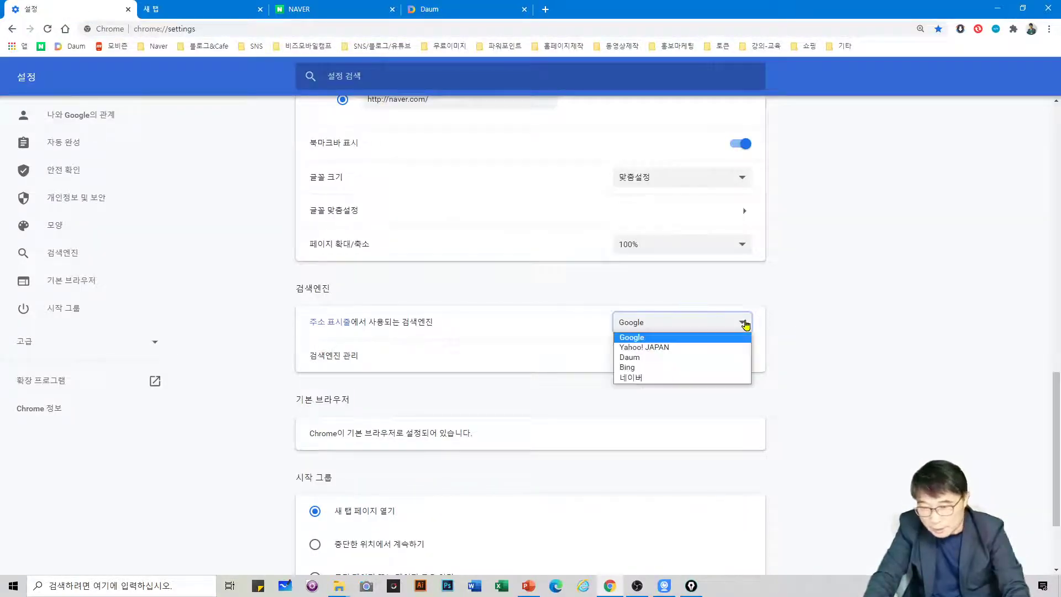
click(657, 380)
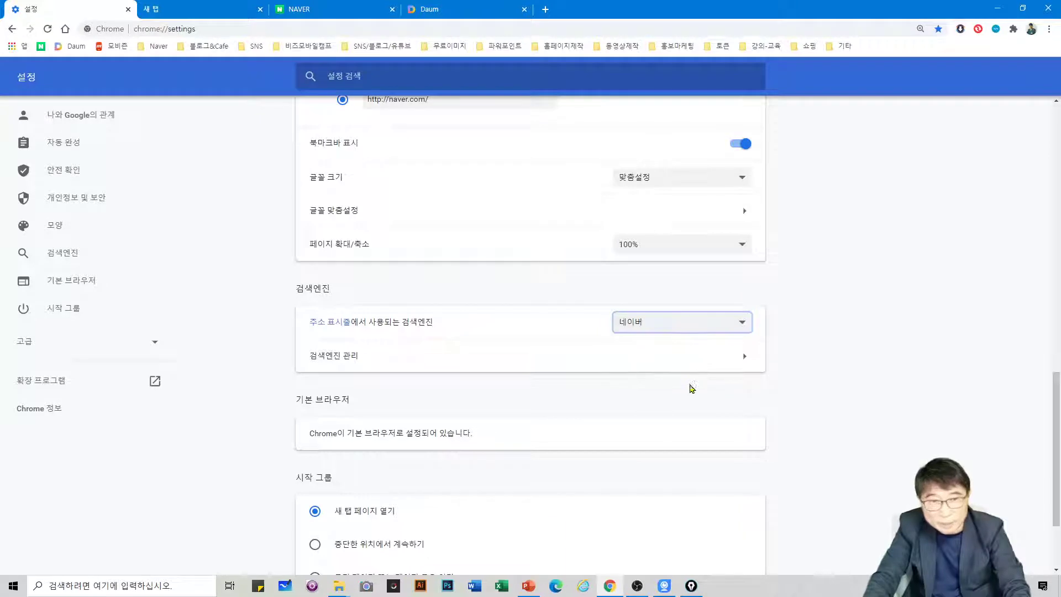
Search for 홍대맛집 from the address bar of a new tab, and return to the home page.
click(545, 9)
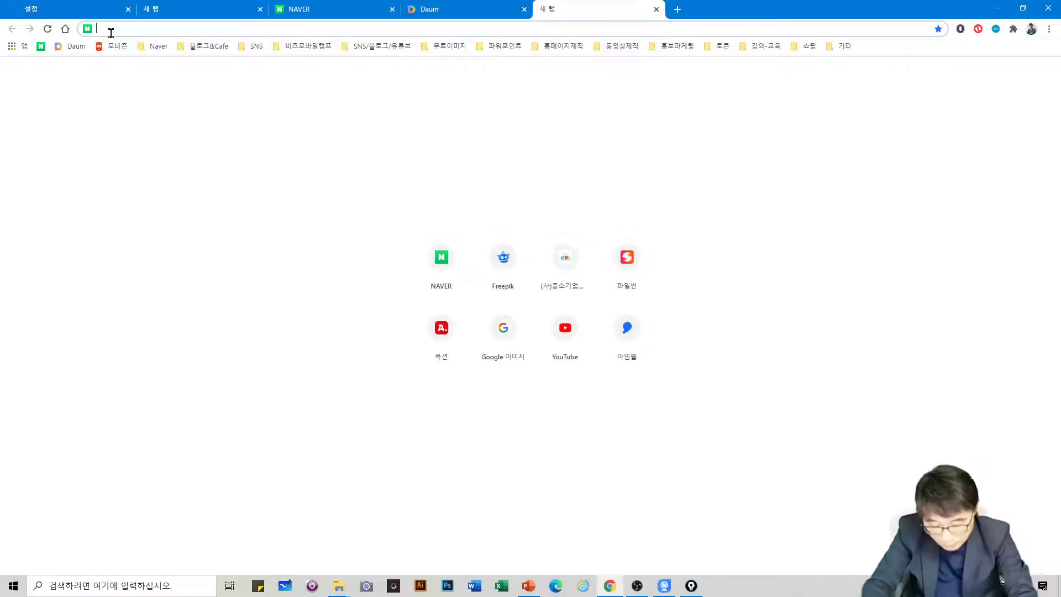
text(홍대맛)
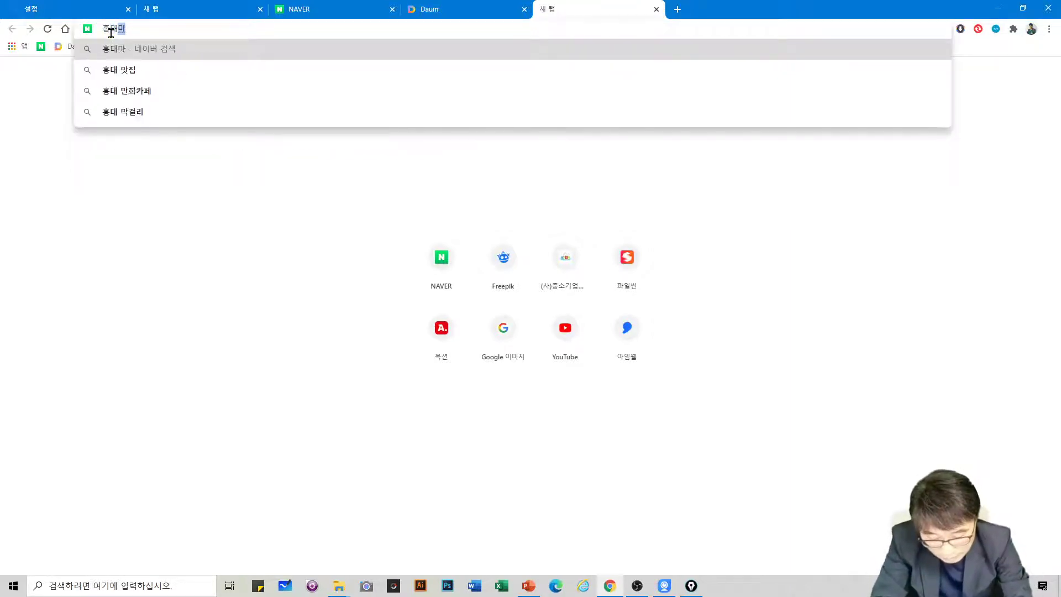
text(집)
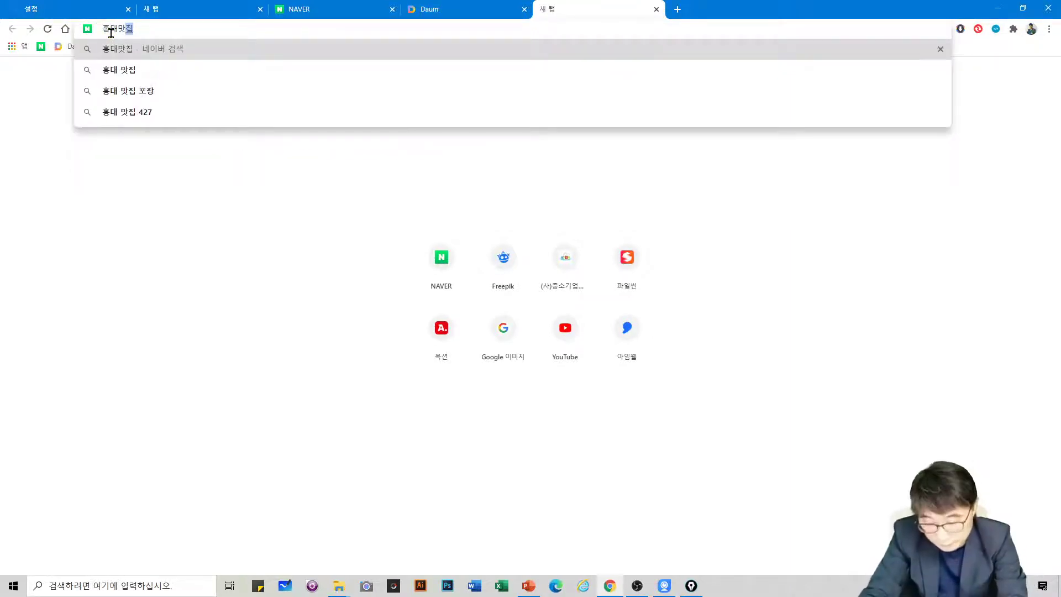
key(Return)
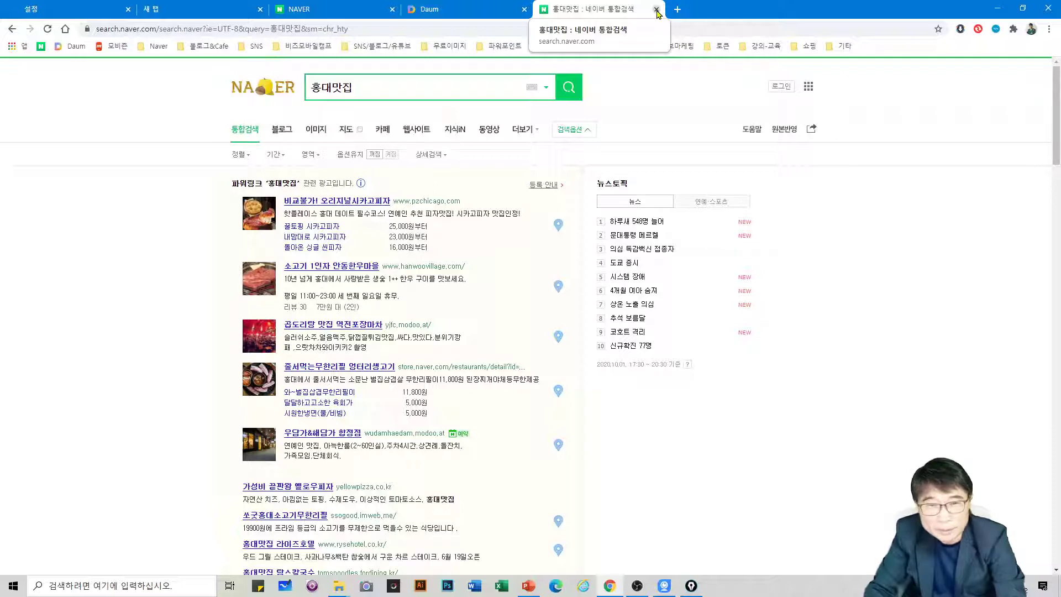
click(66, 28)
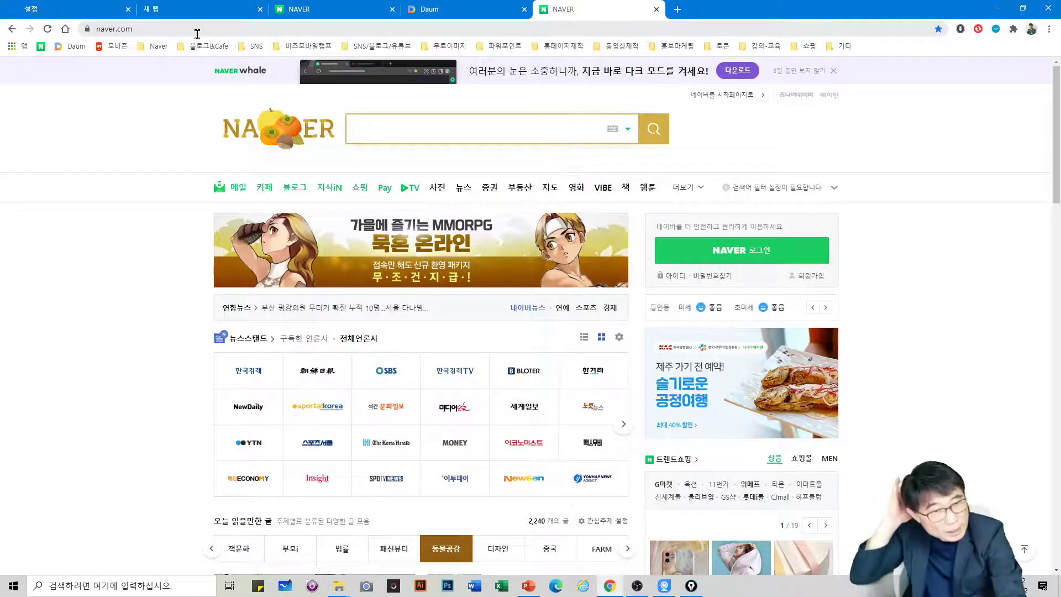
Set the search engine used in the address bar to Google in Chrome's settings.
click(86, 9)
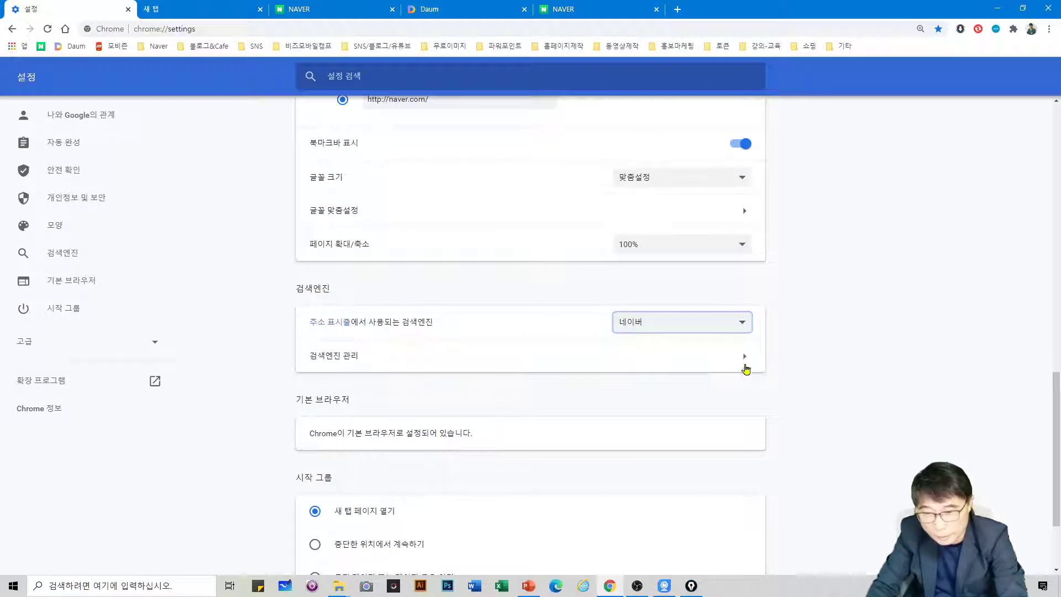
click(743, 325)
click(677, 338)
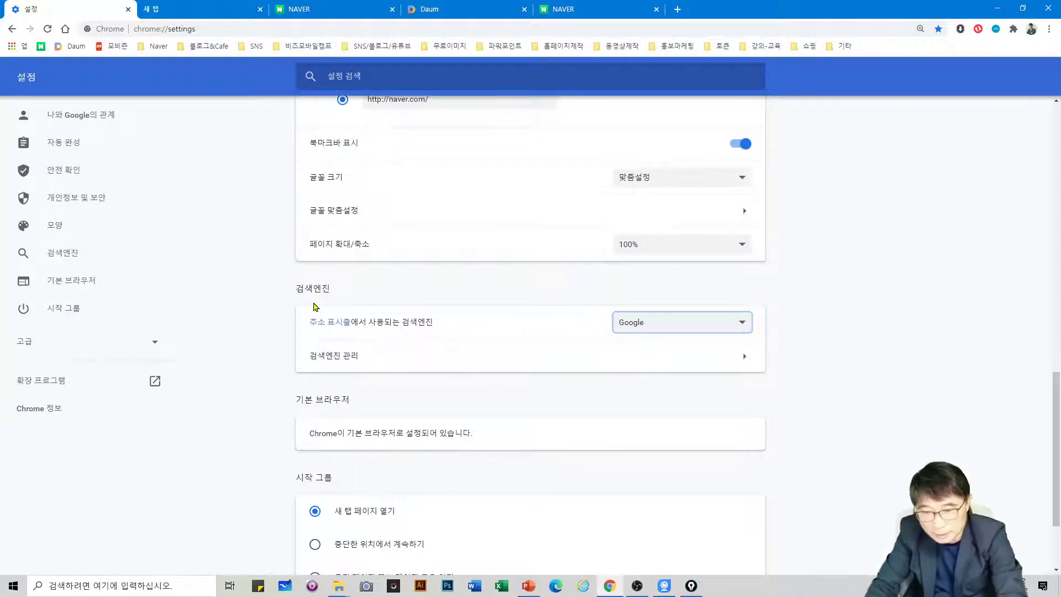
Check the web browser choices among the default apps in Windows Settings, and return to Chrome's settings.
scroll(812, 384, down, 2)
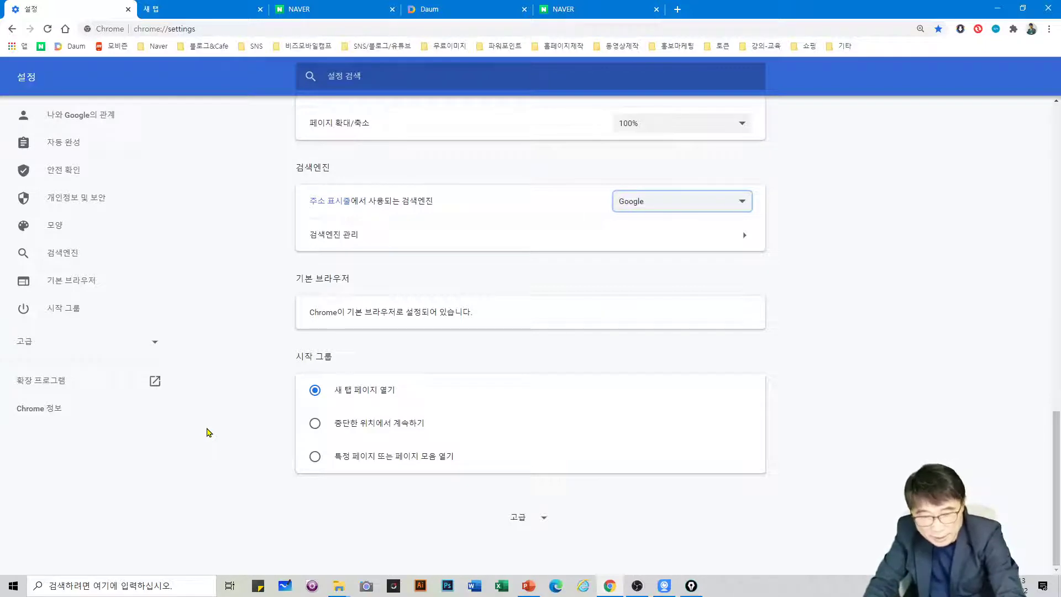
click(14, 588)
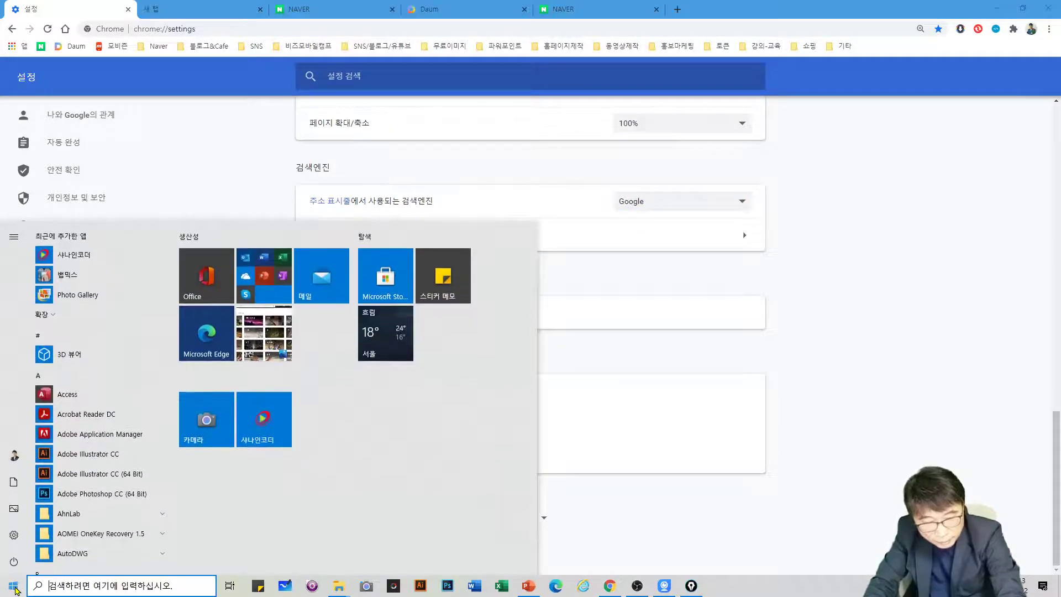
click(20, 536)
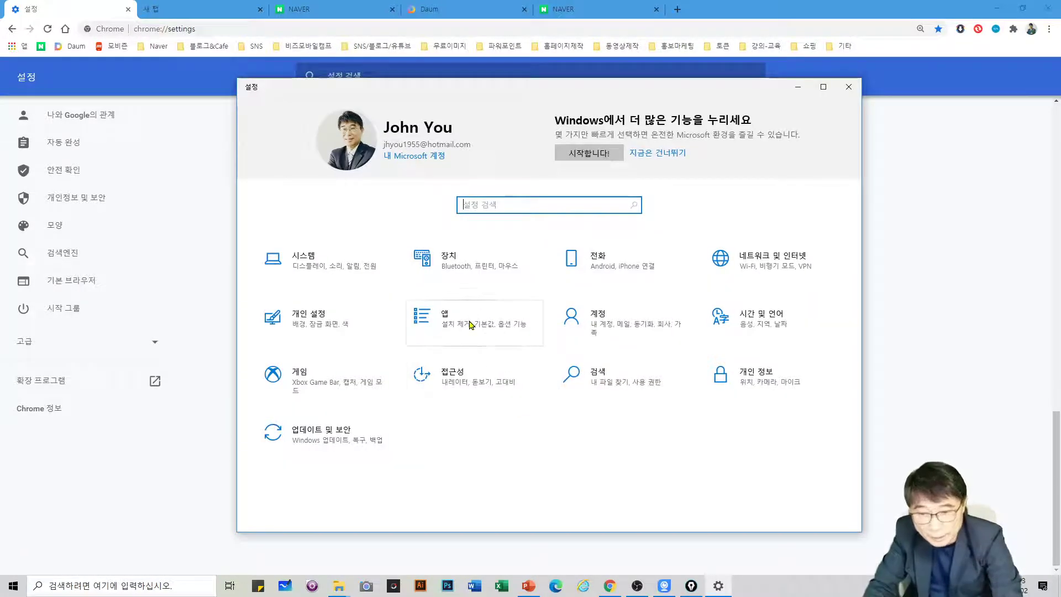
click(471, 324)
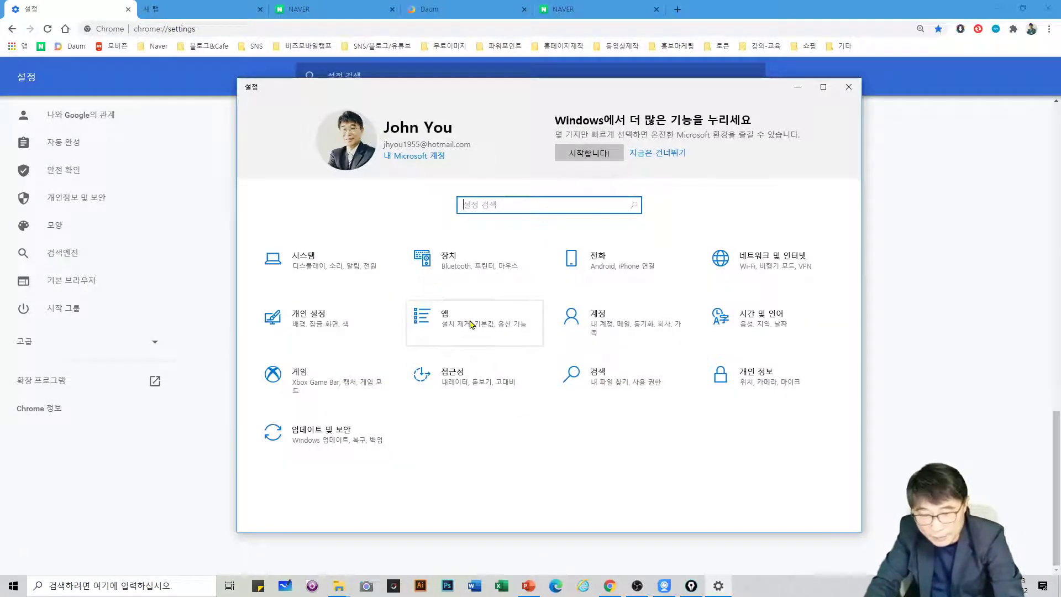
click(471, 324)
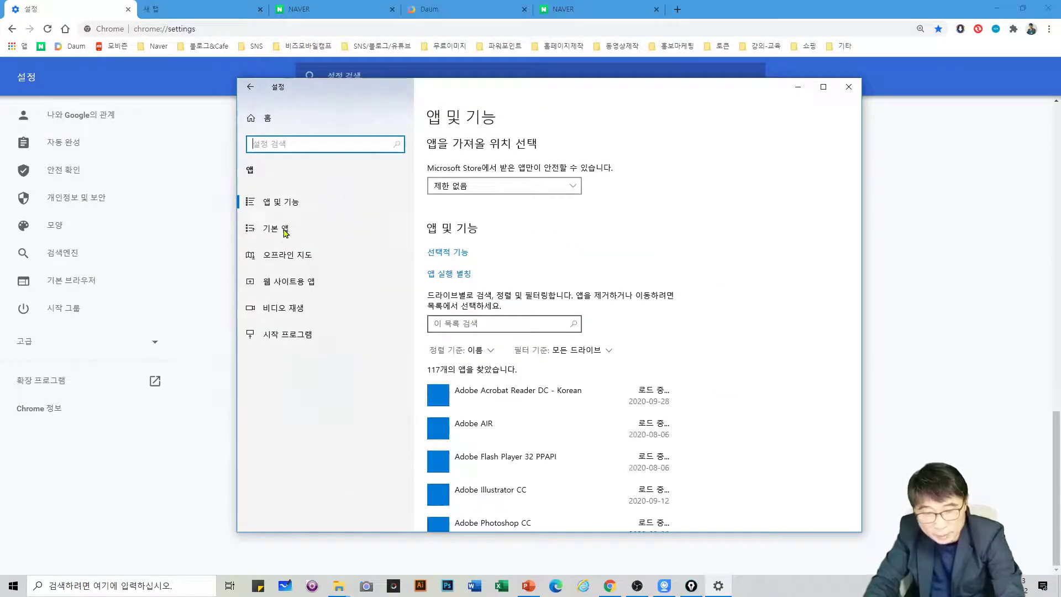
click(283, 235)
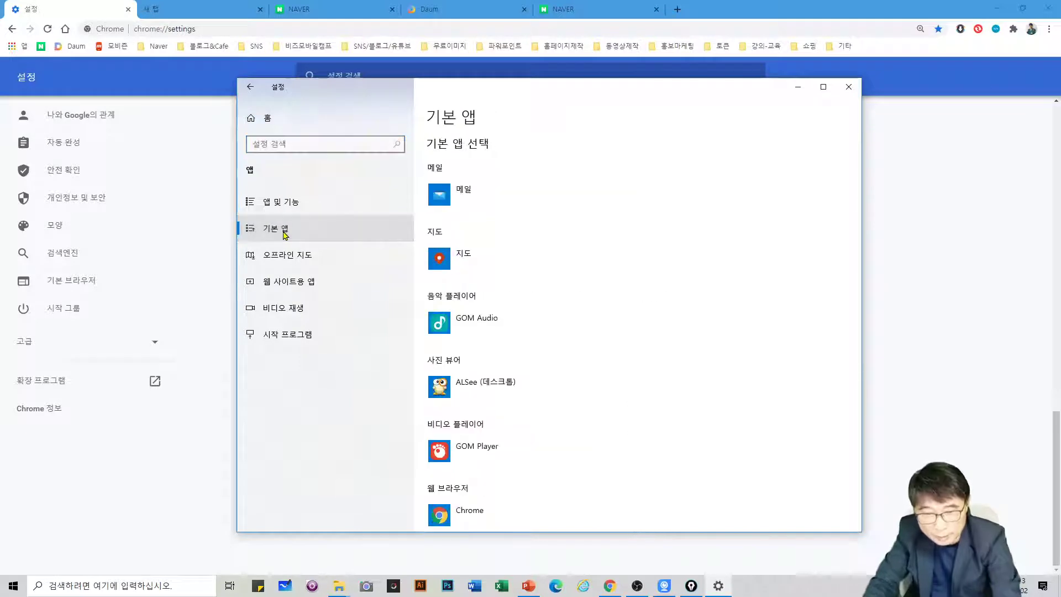
scroll(588, 453, down, 5)
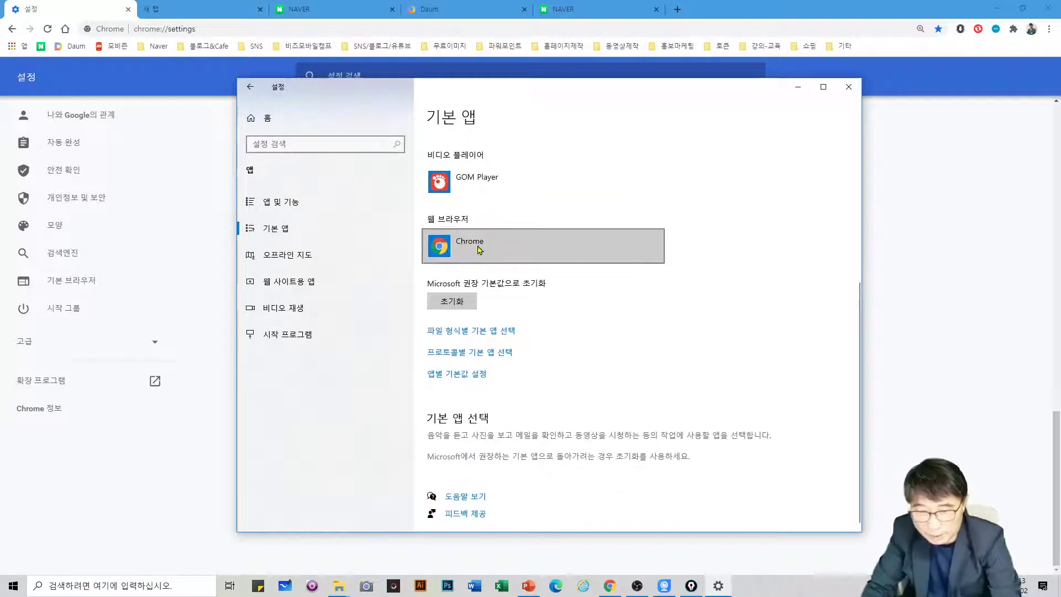
click(609, 247)
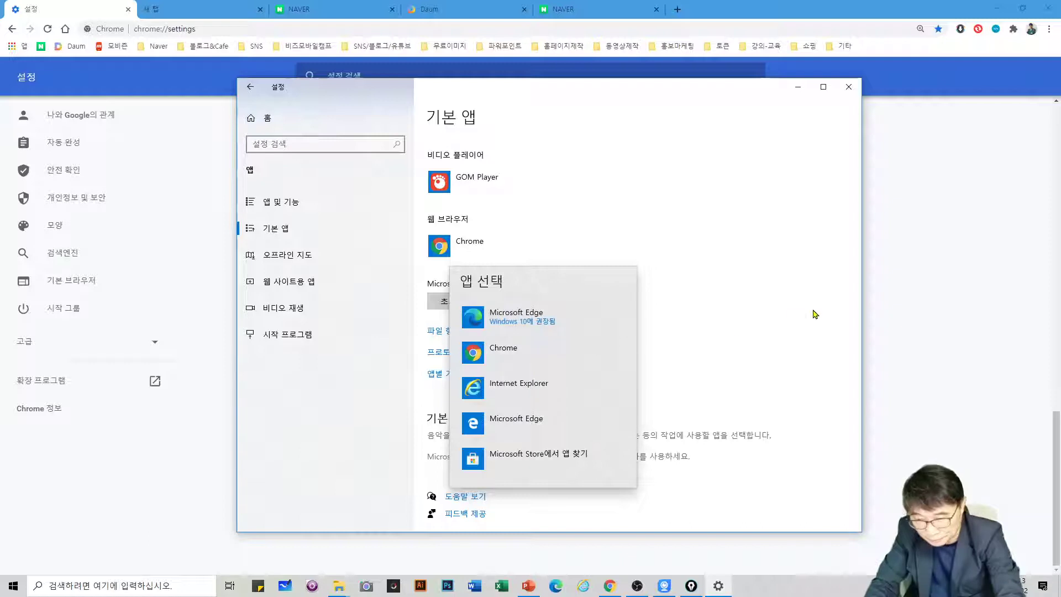
click(910, 246)
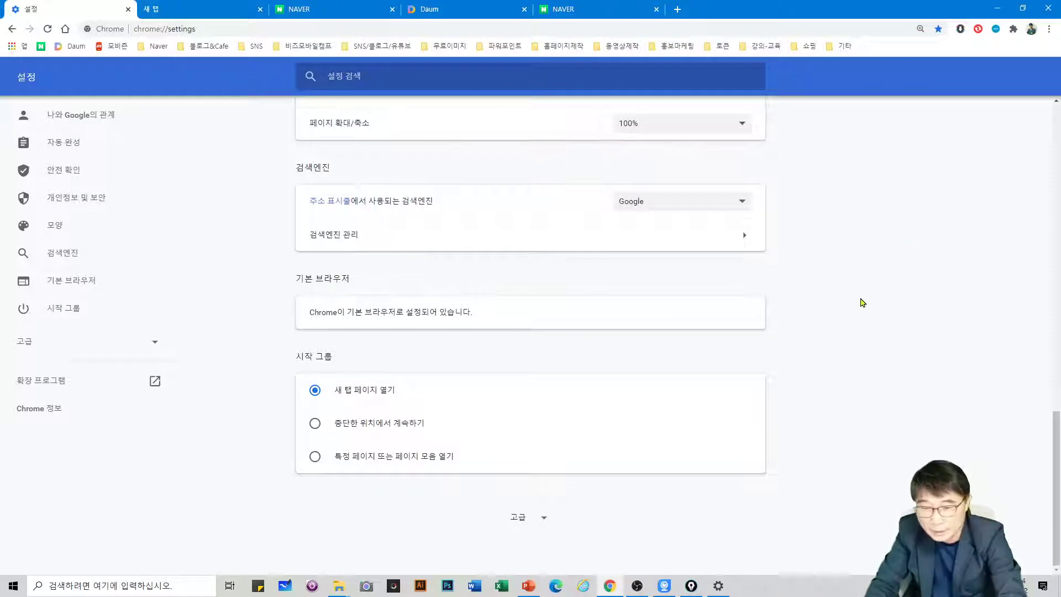
Look through Chrome's settings and review the payment methods under autofill.
scroll(793, 287, up, 10)
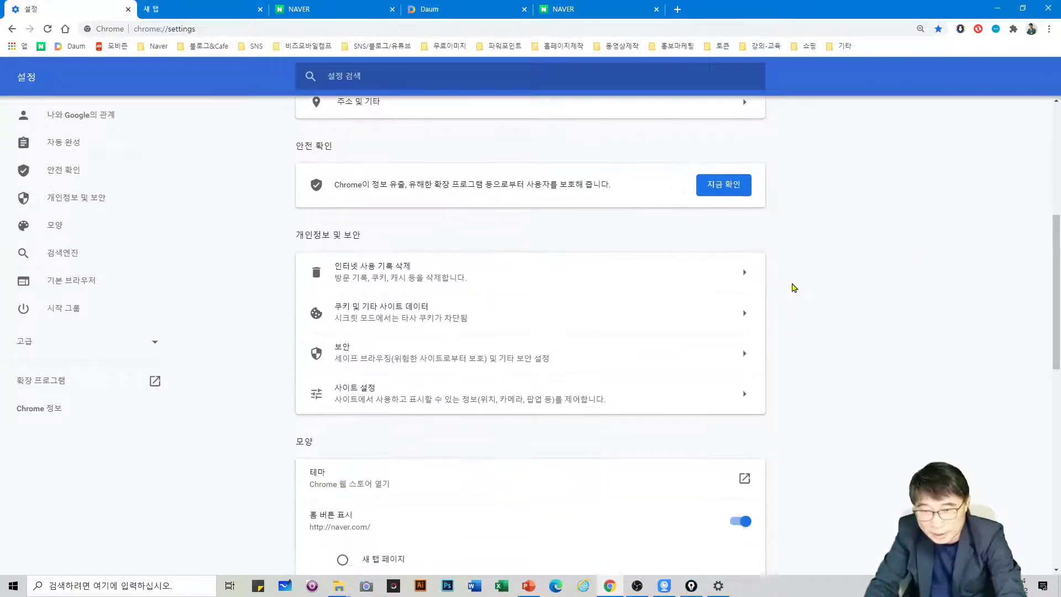
scroll(793, 288, down, 3)
scroll(793, 287, up, 9)
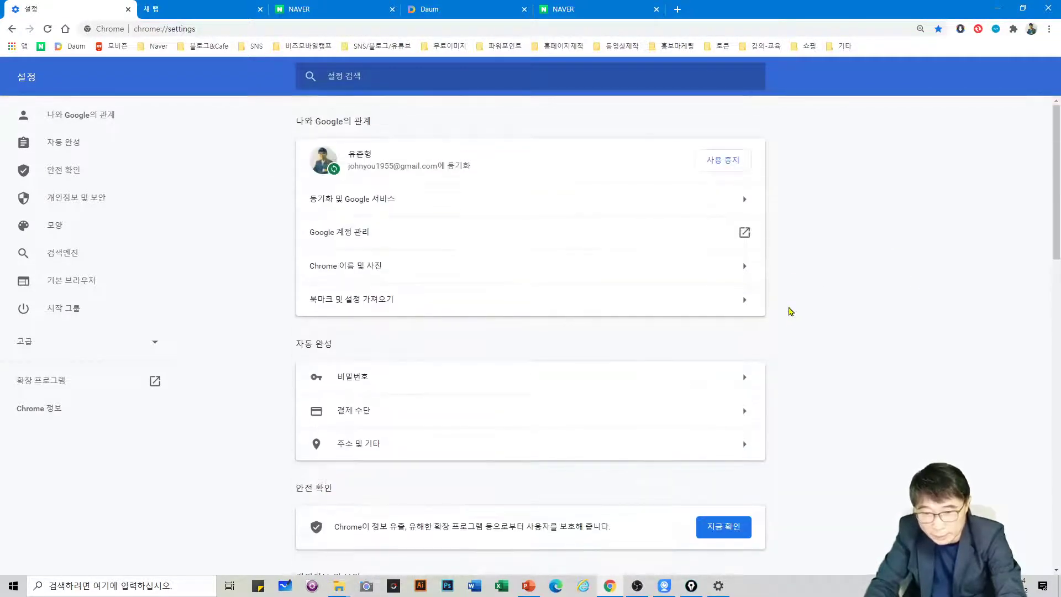
scroll(796, 321, down, 3)
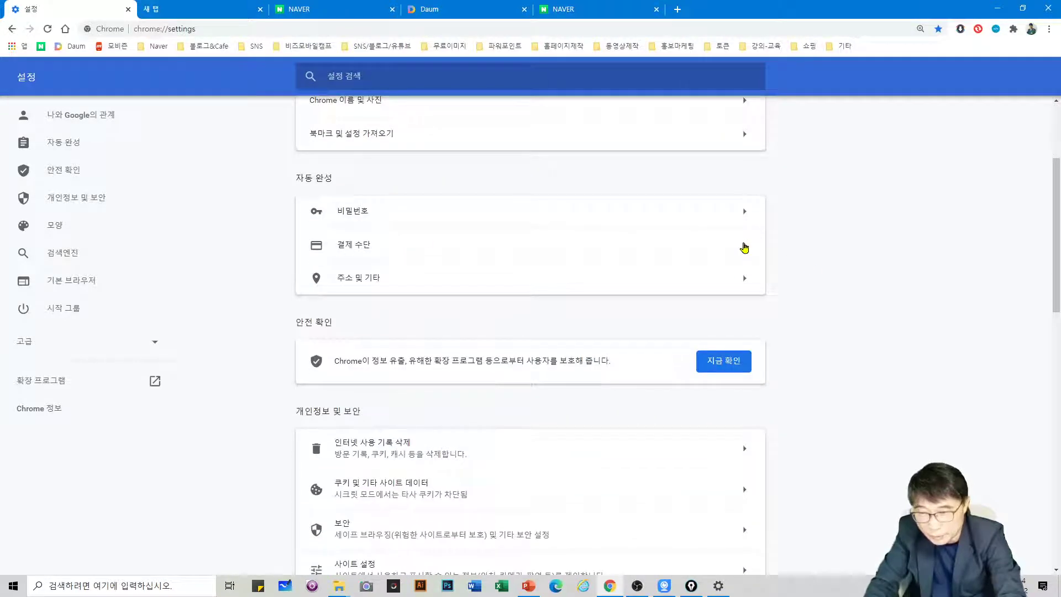
click(744, 247)
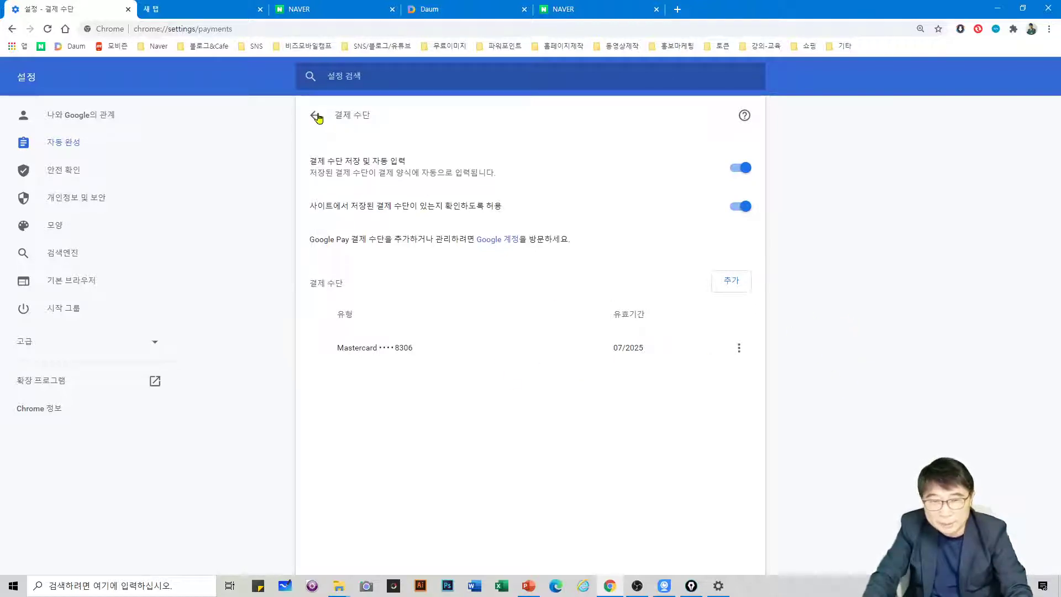
click(317, 117)
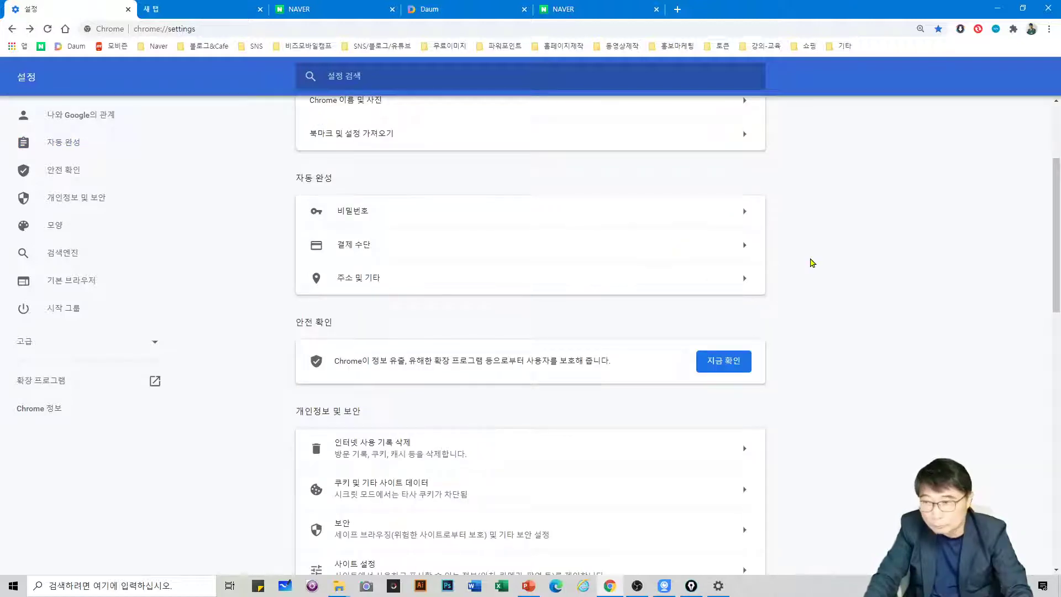
scroll(812, 262, up, 2)
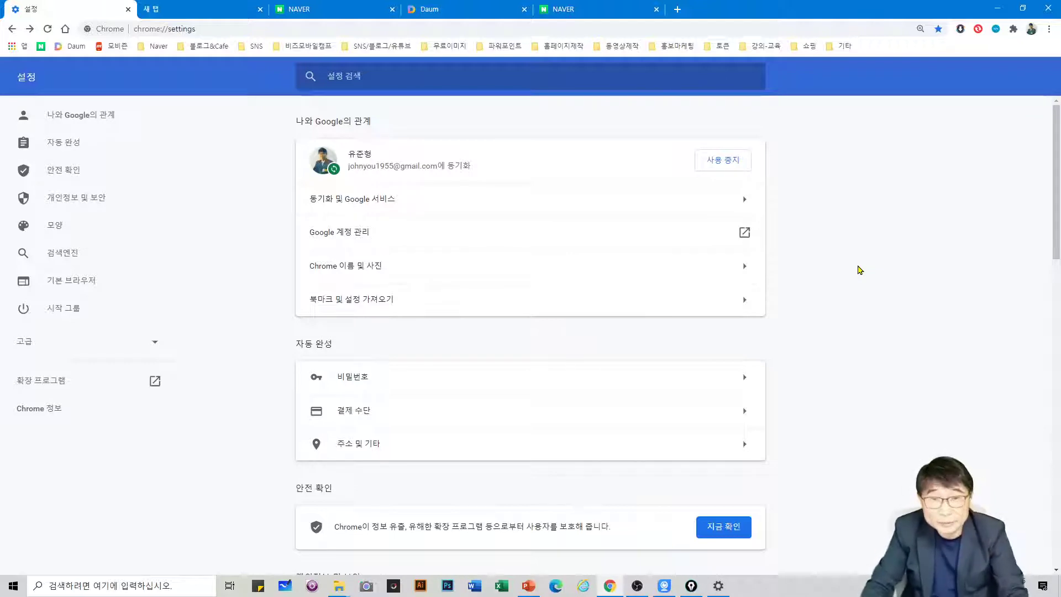
Close the extra NAVER tab, the blank new tab and the settings tab, keeping one NAVER and one Daum tab.
click(657, 10)
click(470, 9)
click(348, 9)
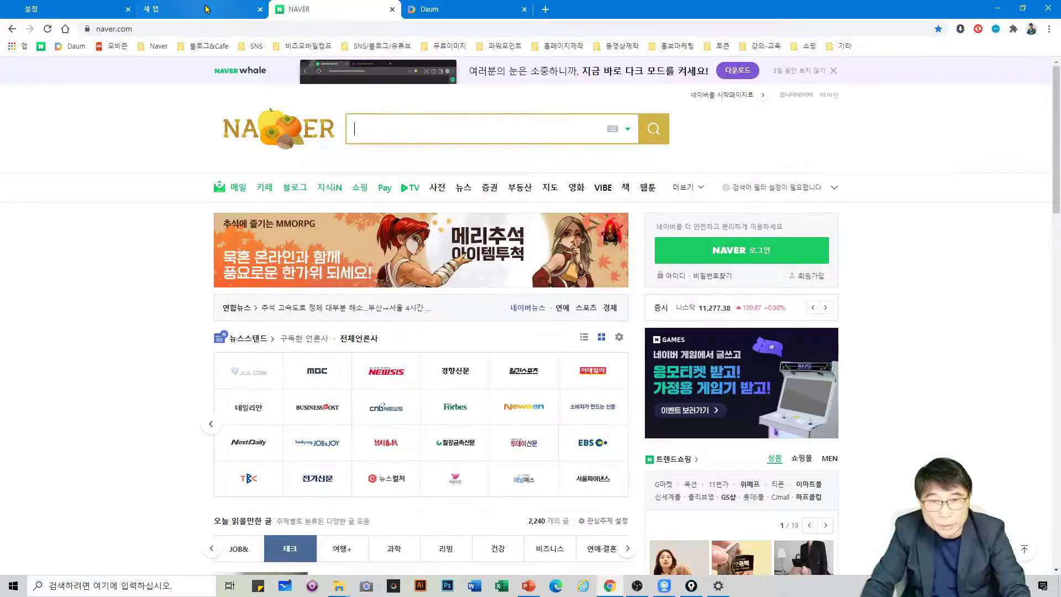
click(206, 9)
click(260, 8)
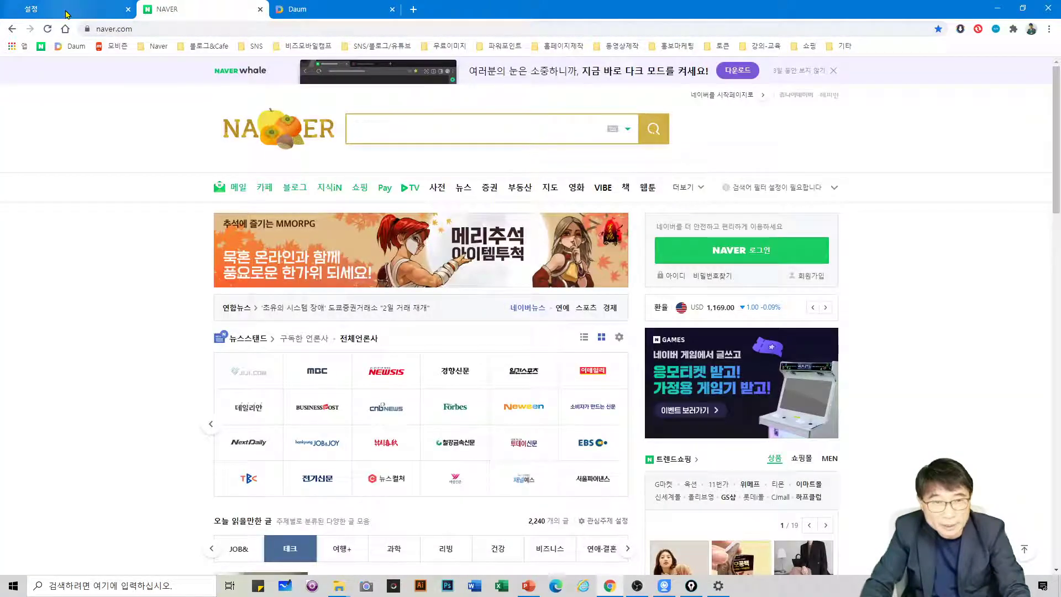
click(128, 8)
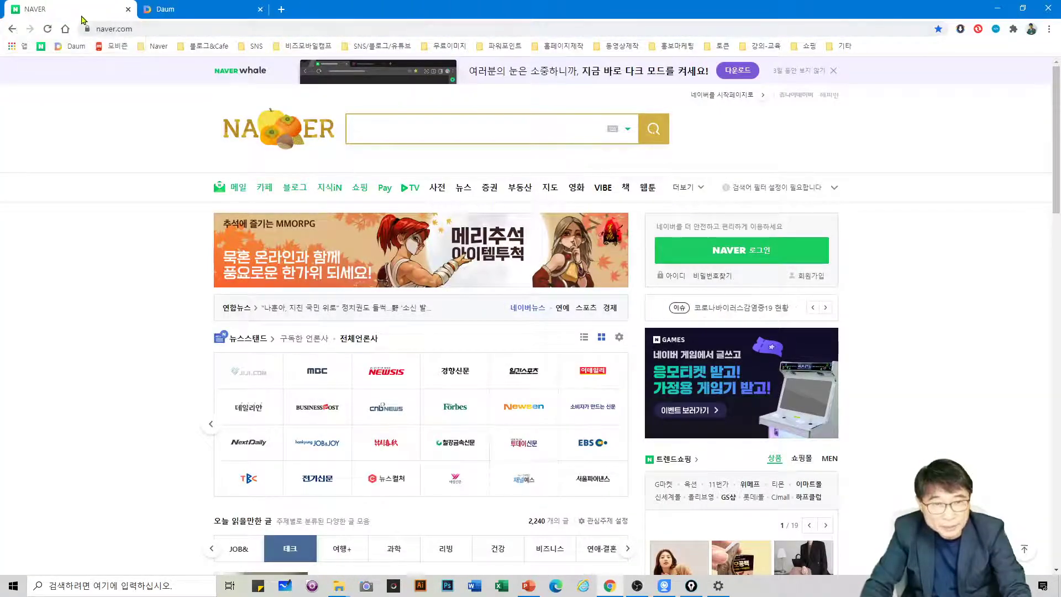
Switch back and forth between the NAVER and Daum tabs, and select Daum's web address.
click(183, 10)
click(68, 12)
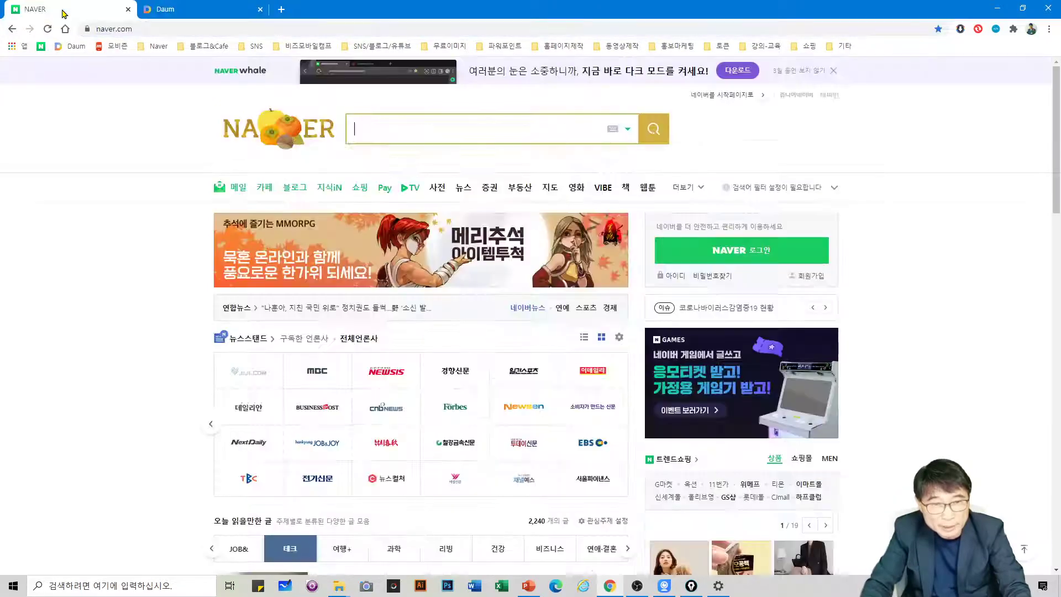
click(188, 10)
click(229, 26)
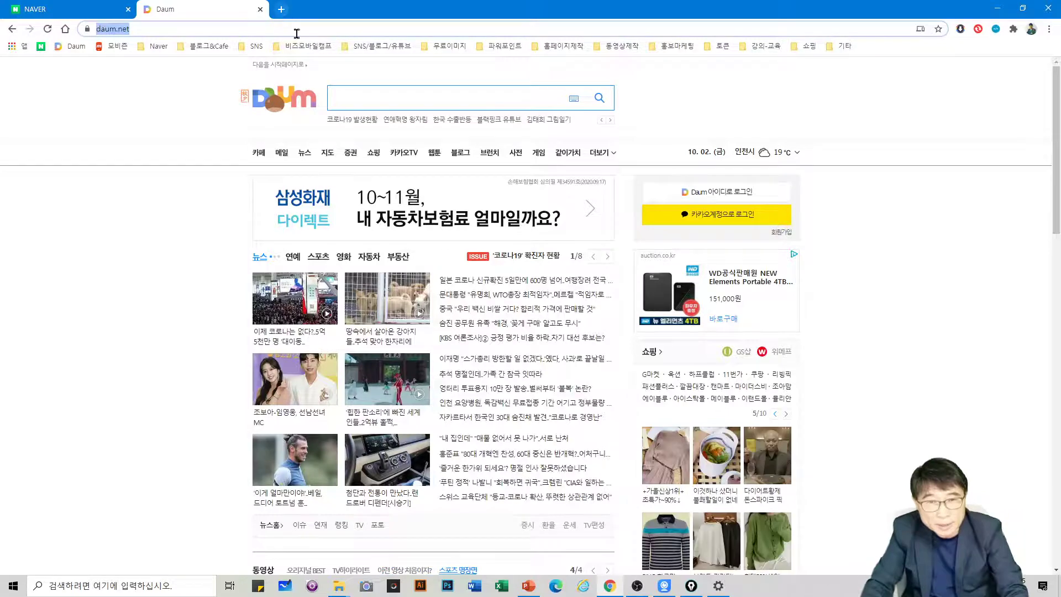
Open two new tabs and restore the maximized Chrome window to a smaller floating window.
click(280, 10)
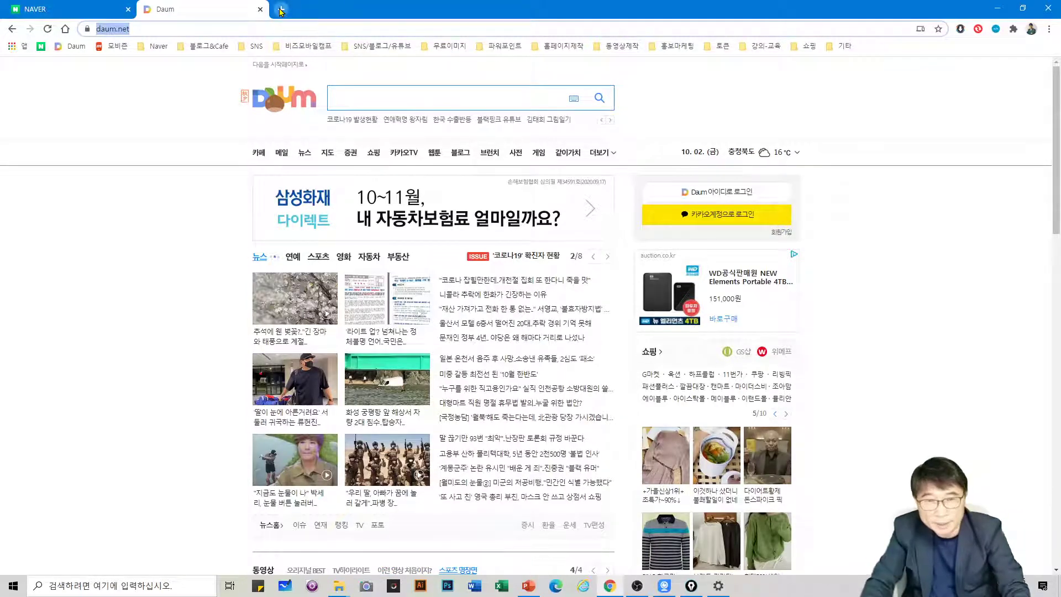
click(414, 10)
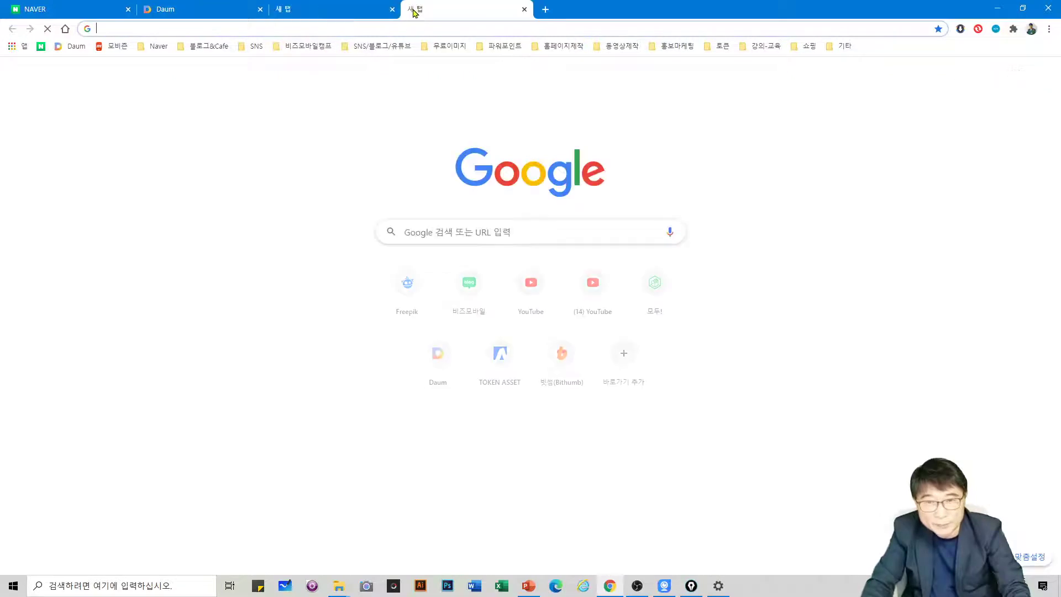
drag(607, 16, 450, 62)
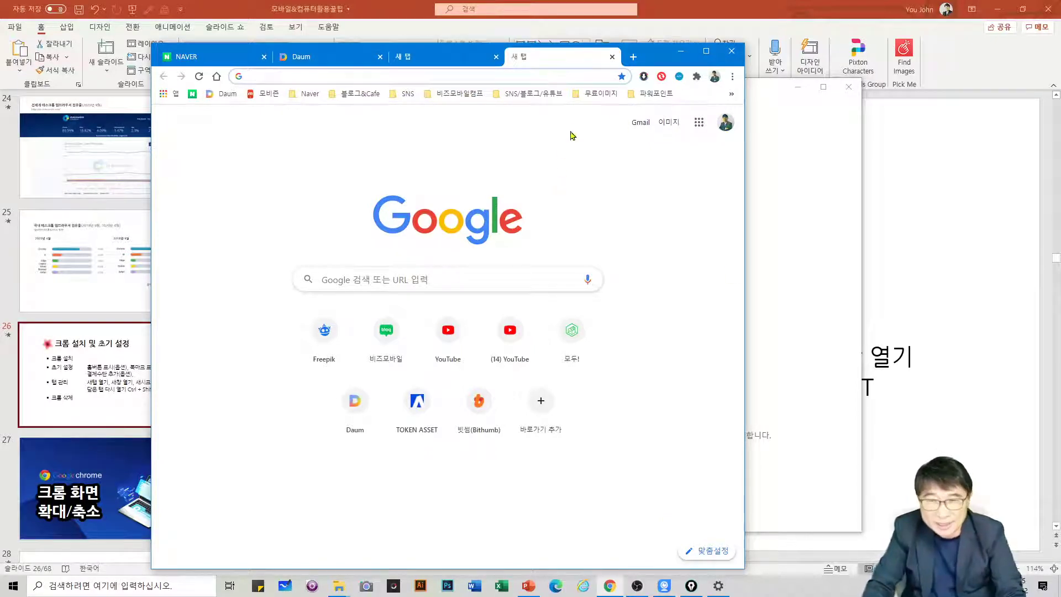
Switch back and forth among the NAVER, Daum and blank tabs in the floating window.
click(221, 58)
click(334, 60)
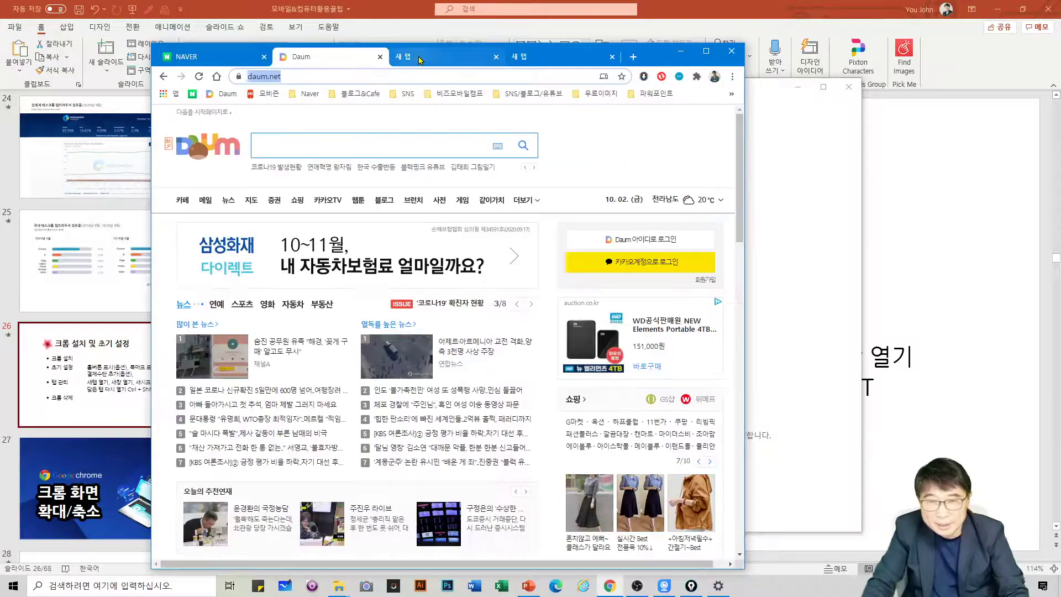
click(420, 59)
click(331, 60)
click(199, 60)
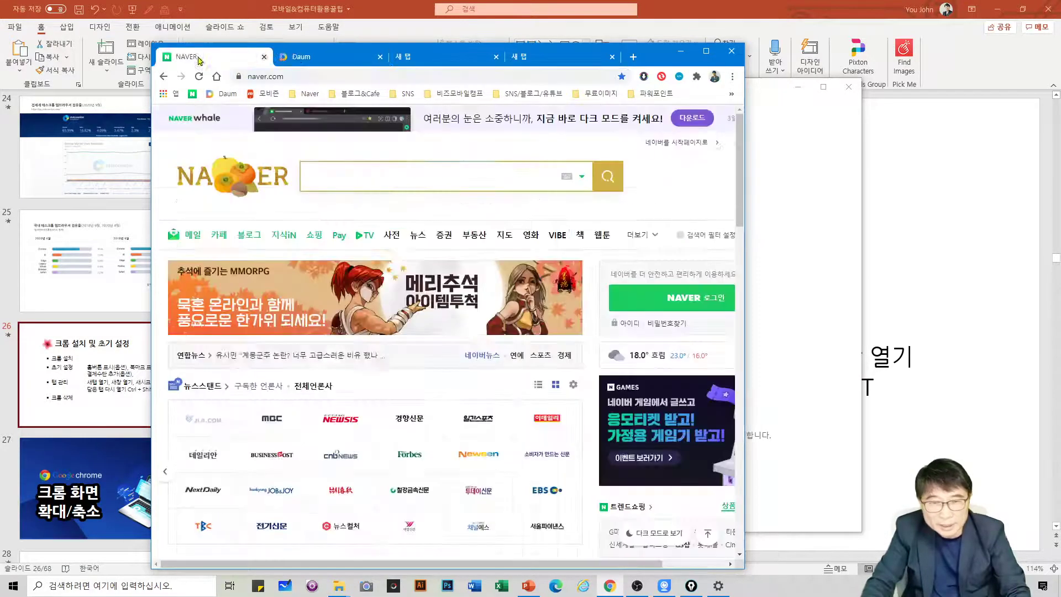
click(434, 58)
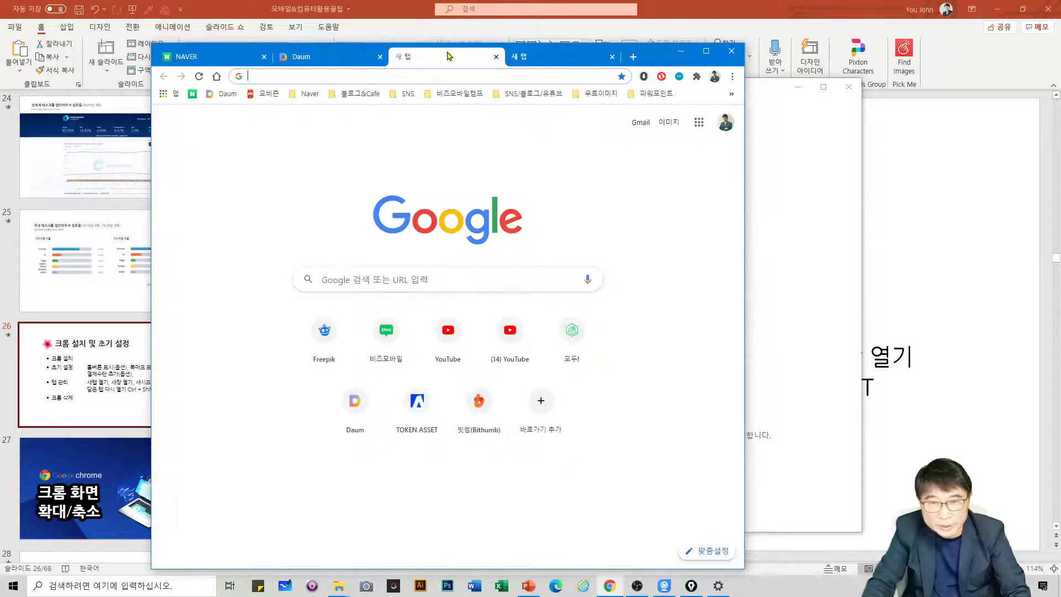
Close the two blank tabs, and open three new tabs after the Daum tab.
click(612, 57)
click(544, 58)
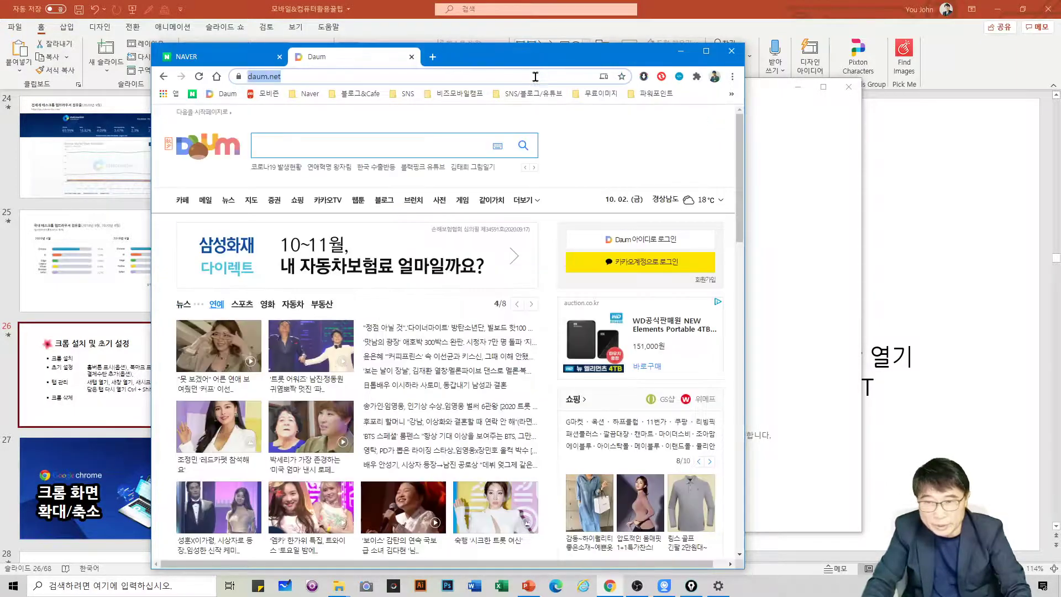
click(433, 57)
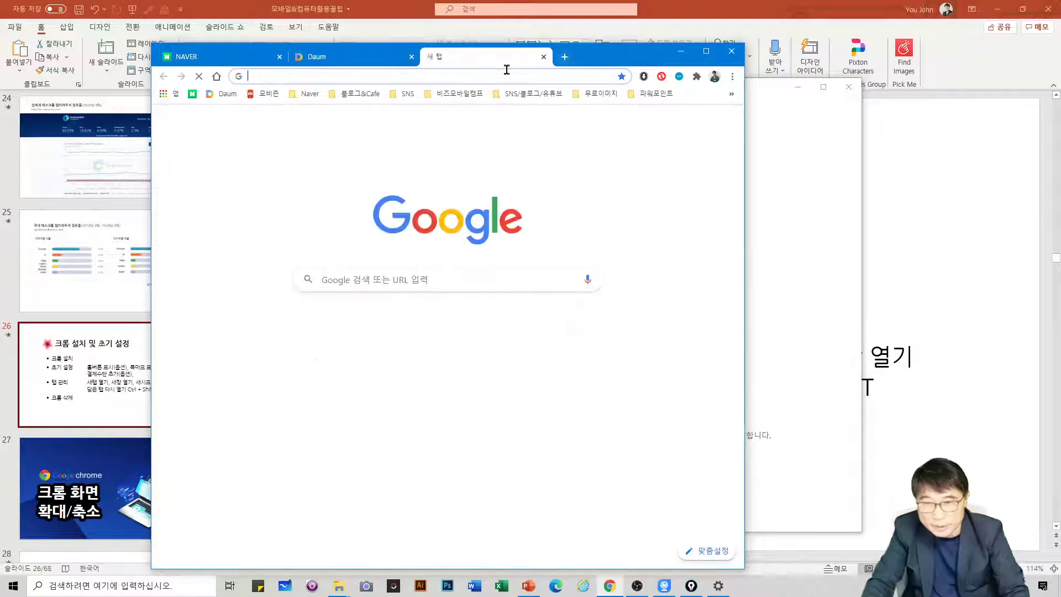
click(737, 79)
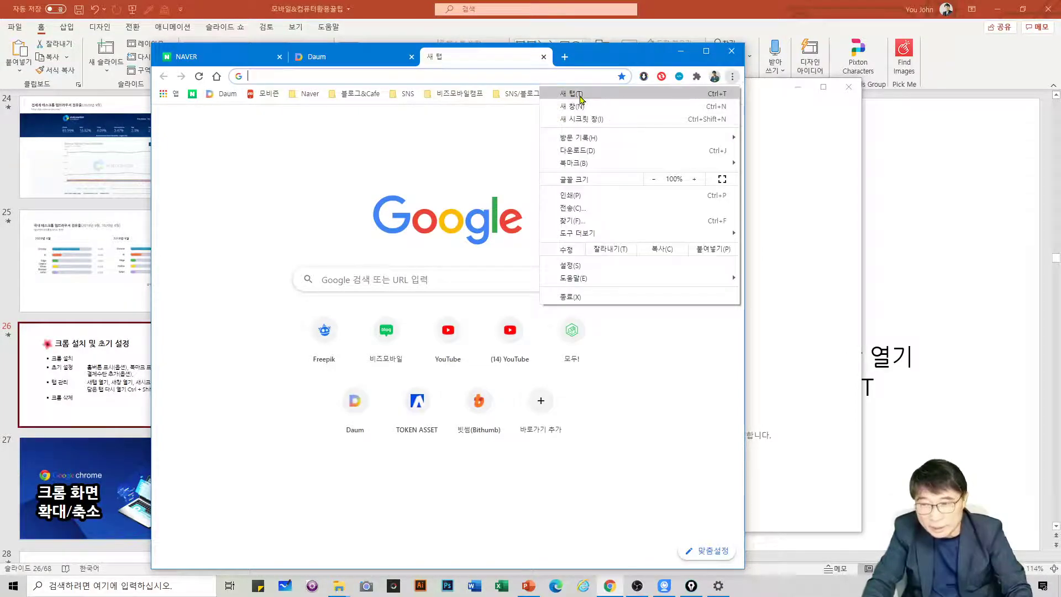
click(580, 98)
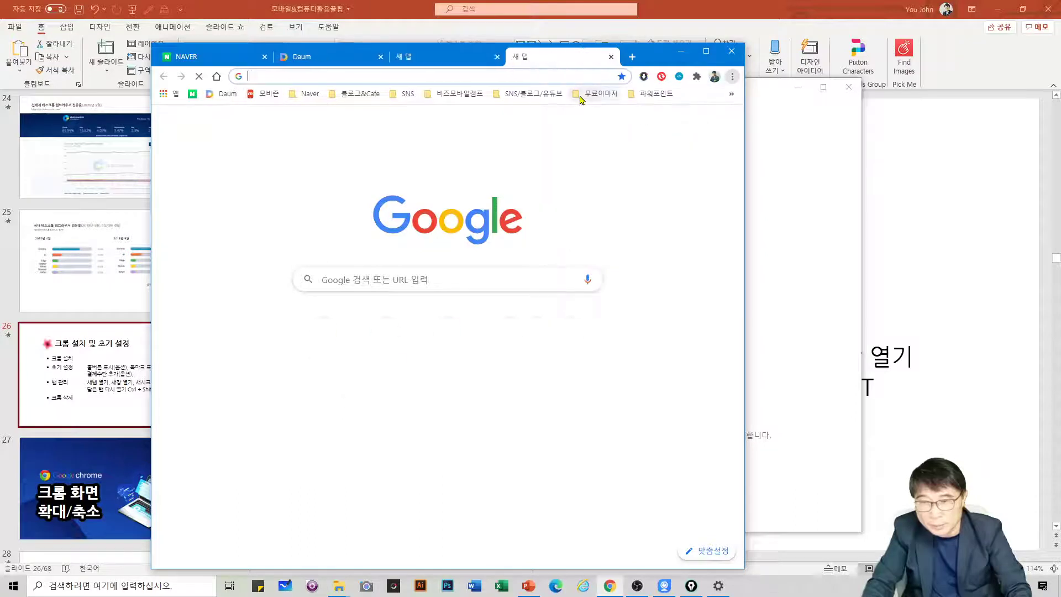
key(ctrl+t)
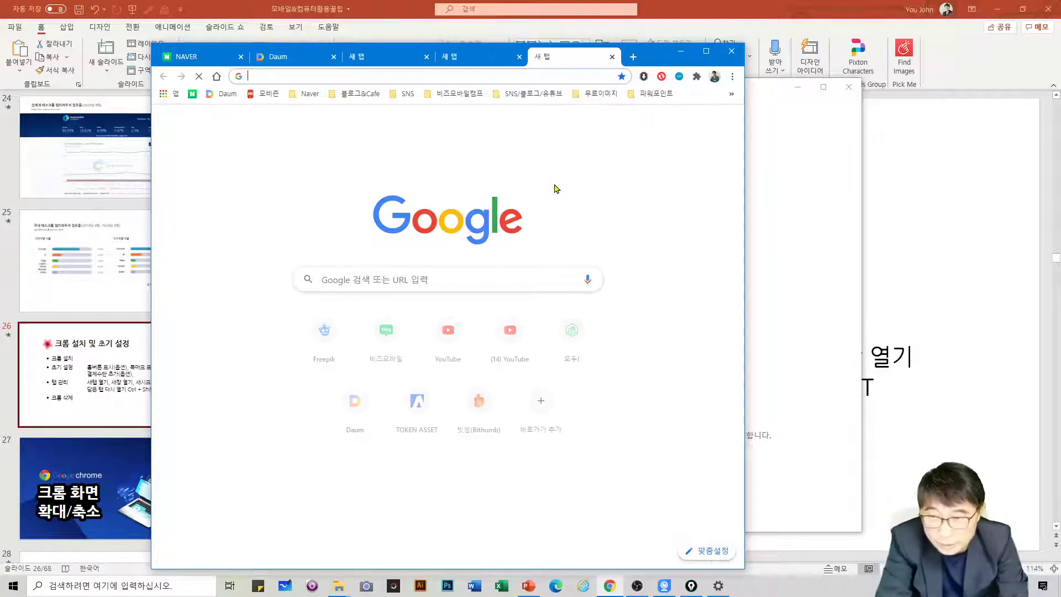
Close two of the three blank tabs and open one new tab after the remaining one.
click(612, 56)
click(614, 57)
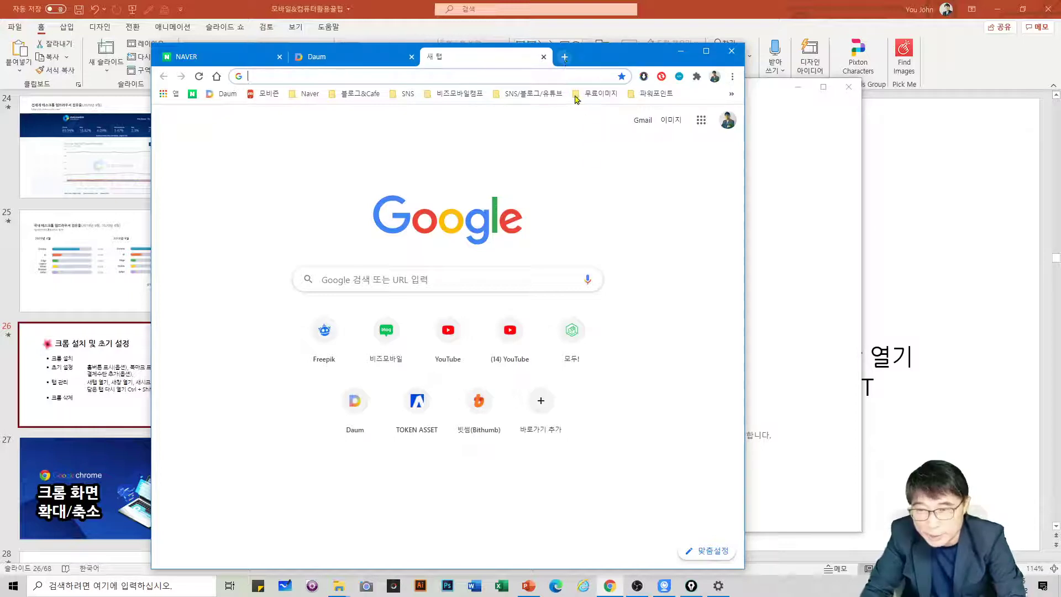
click(565, 57)
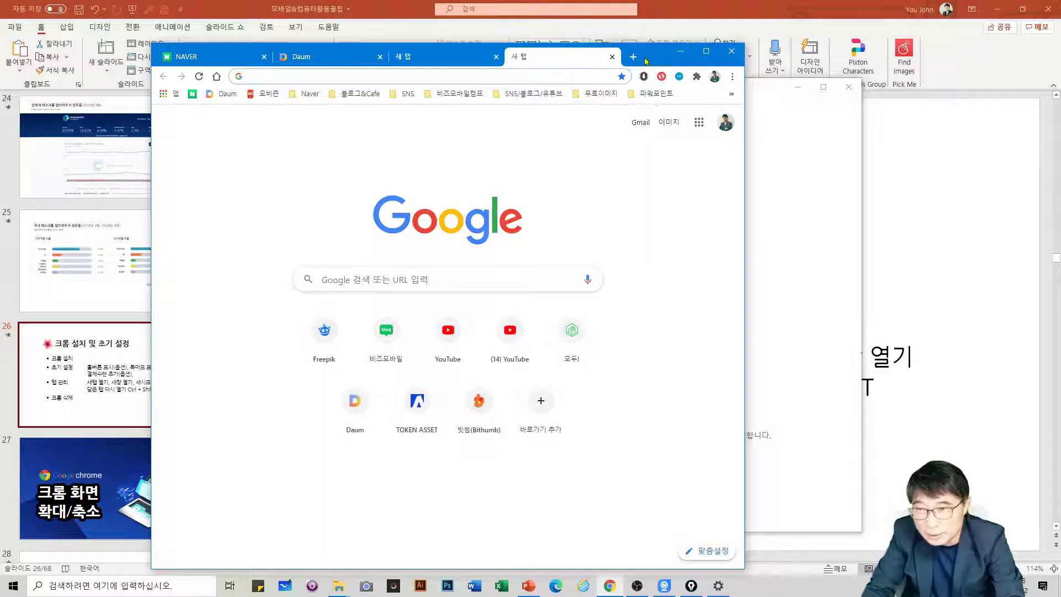
Open a new browser window and move it down and to the right, away from the original window.
click(733, 79)
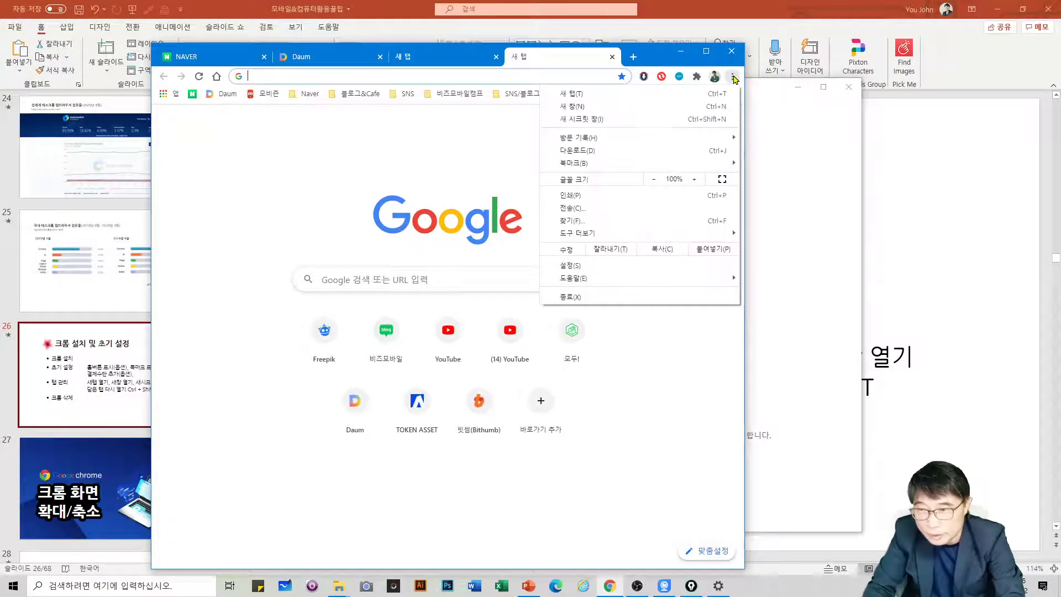
click(595, 110)
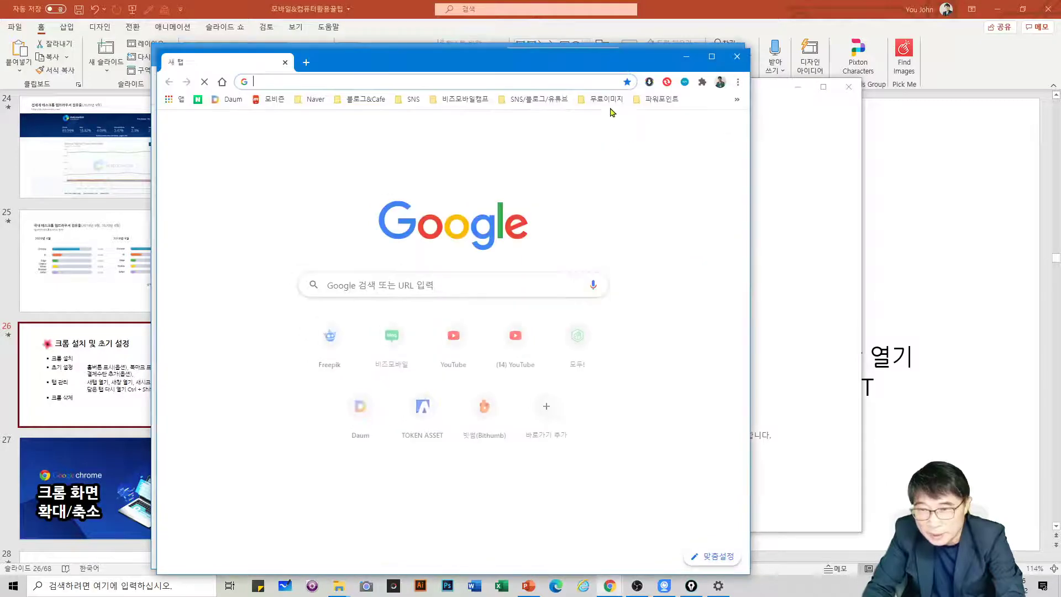
drag(570, 66, 781, 104)
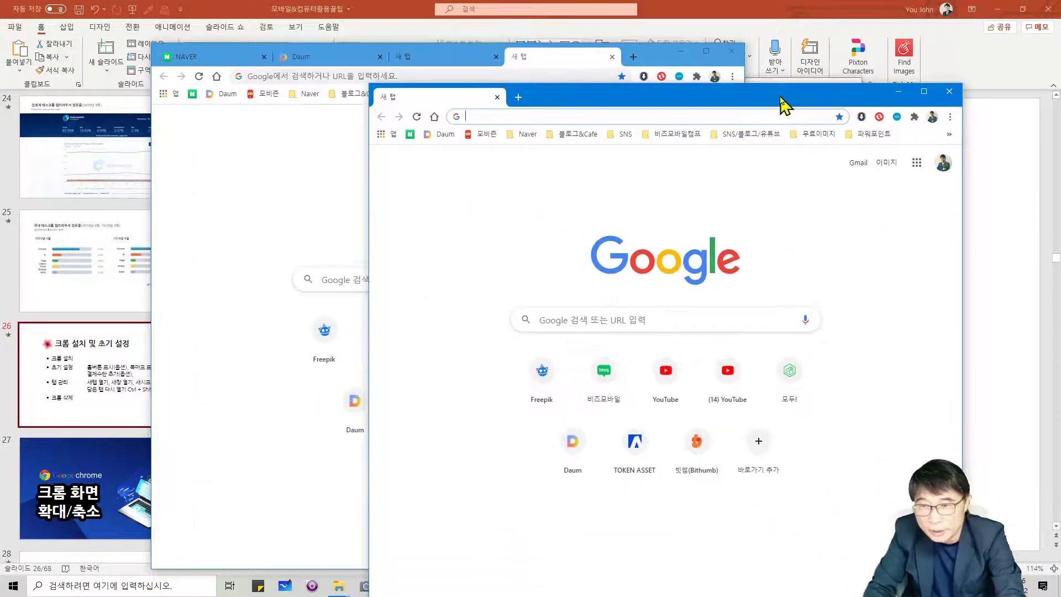
Move the original window toward the screen's upper-left corner, and close its last blank tab and the second browser window.
click(659, 52)
drag(659, 51, 526, 26)
click(480, 31)
drag(700, 101, 718, 87)
click(959, 78)
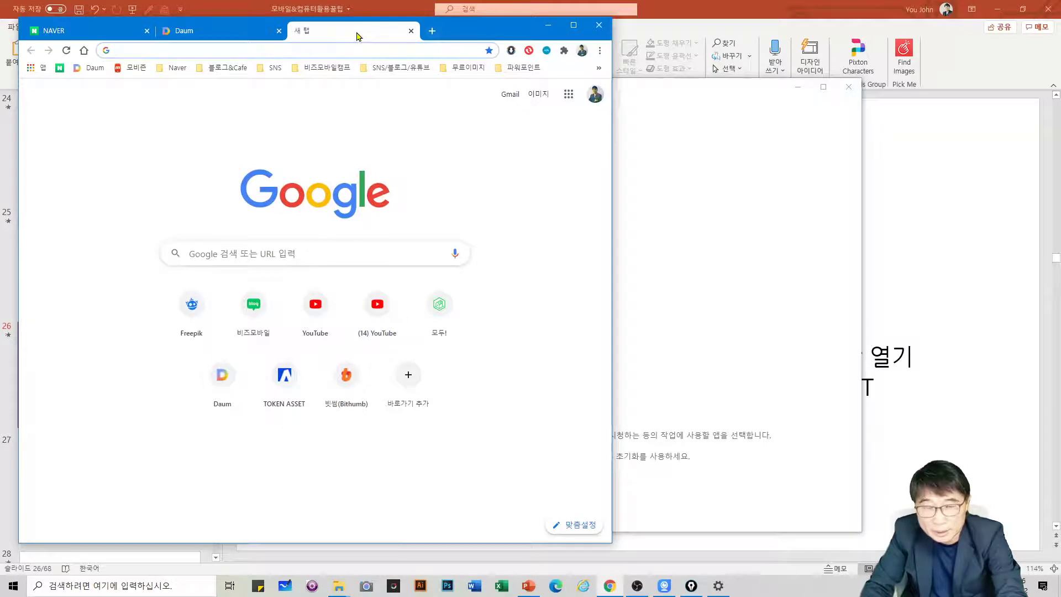
Detach a newly opened blank tab into its own window and close that window.
click(433, 32)
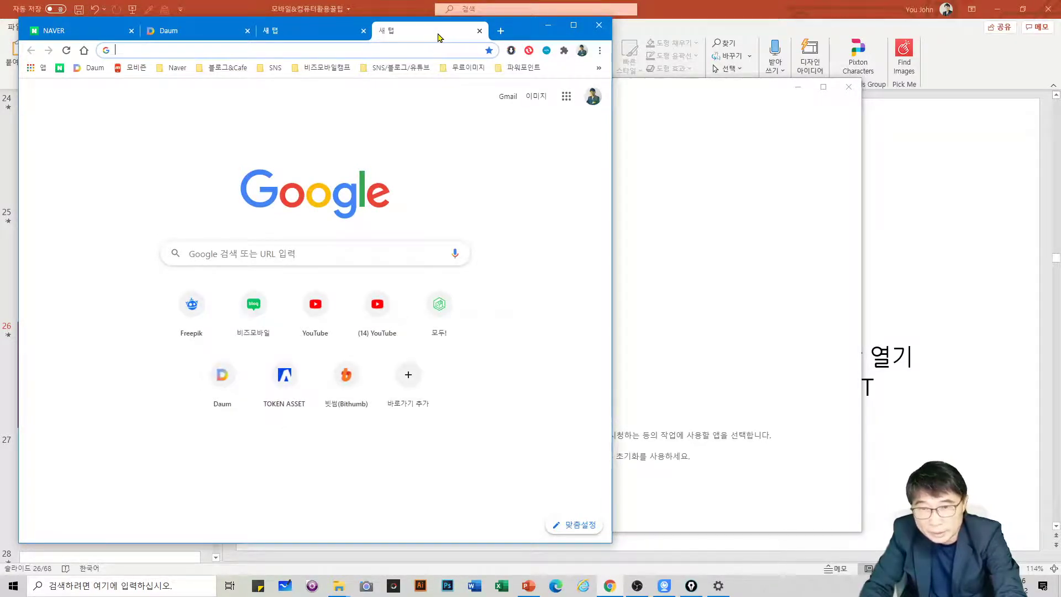
drag(438, 37, 564, 118)
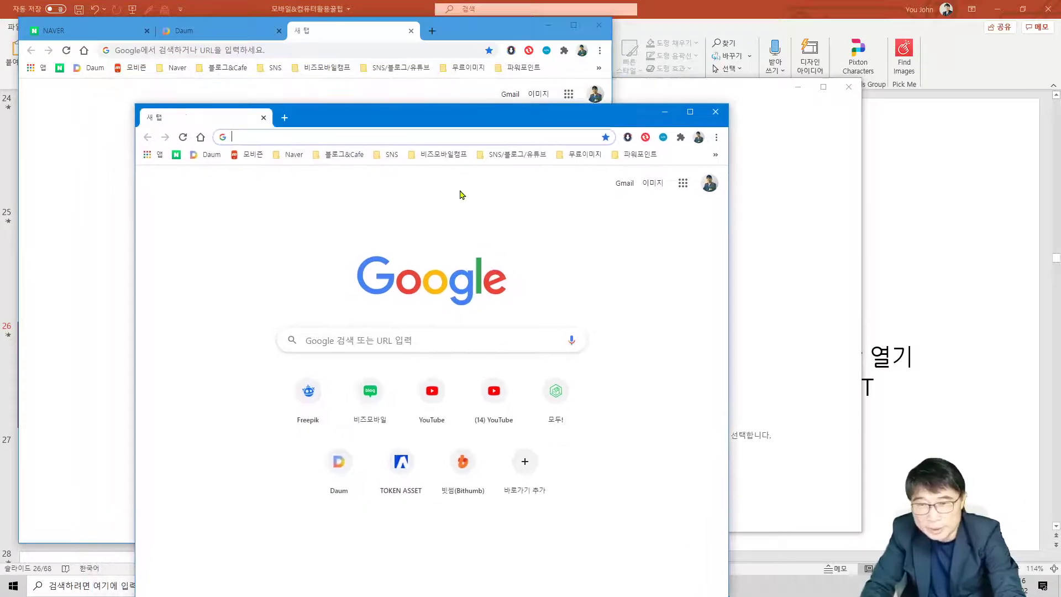
click(715, 112)
Narrow the browser window to about half the screen and detach the Daum tab into a separate window beside it.
click(202, 35)
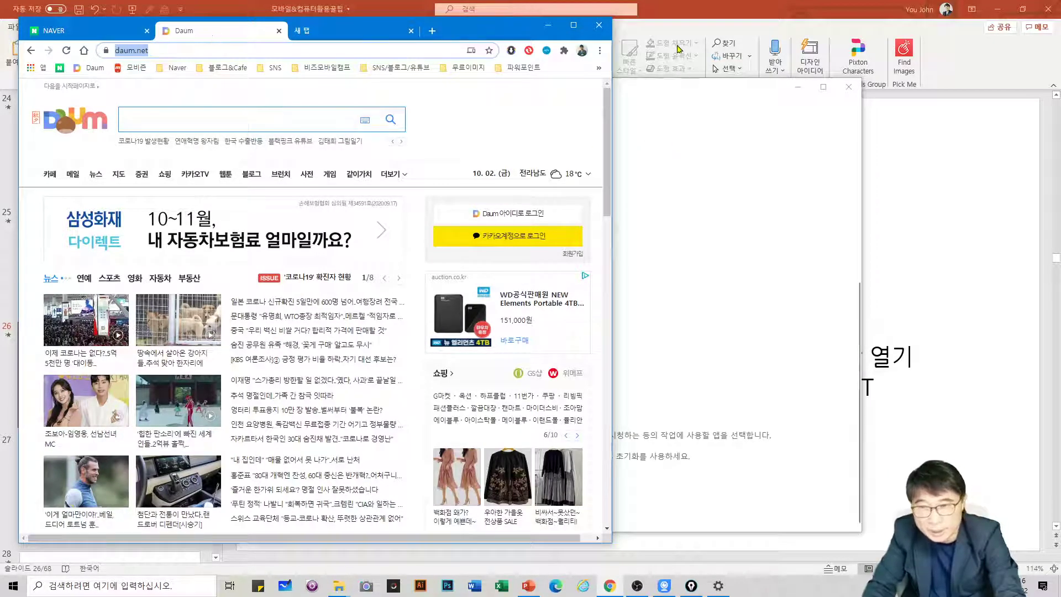
drag(613, 79, 528, 81)
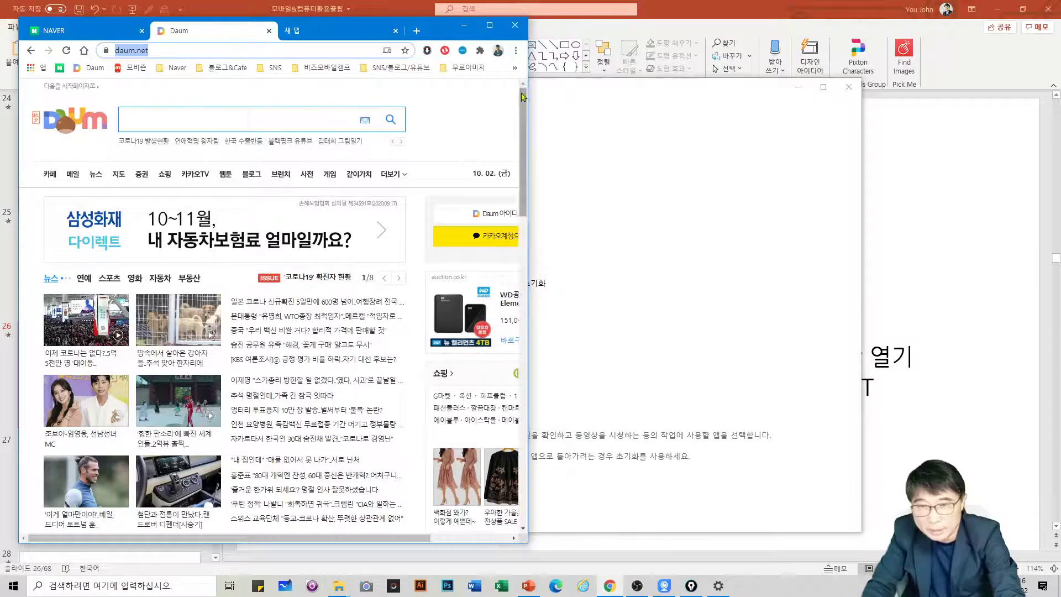
drag(228, 45, 756, 35)
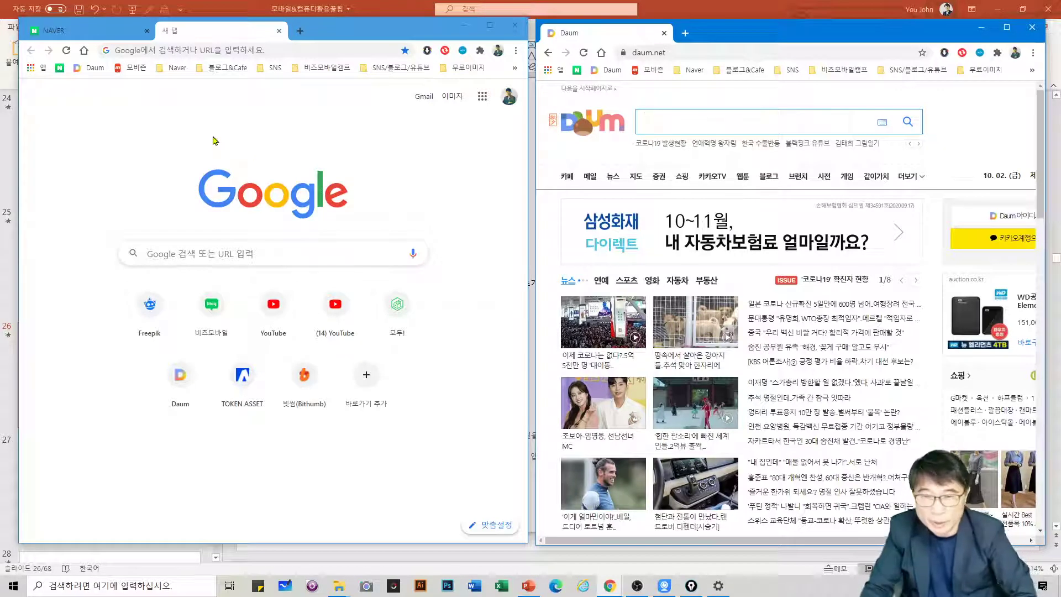
Switch between the NAVER tab and the blank tab in the original window.
click(108, 35)
click(201, 32)
click(100, 37)
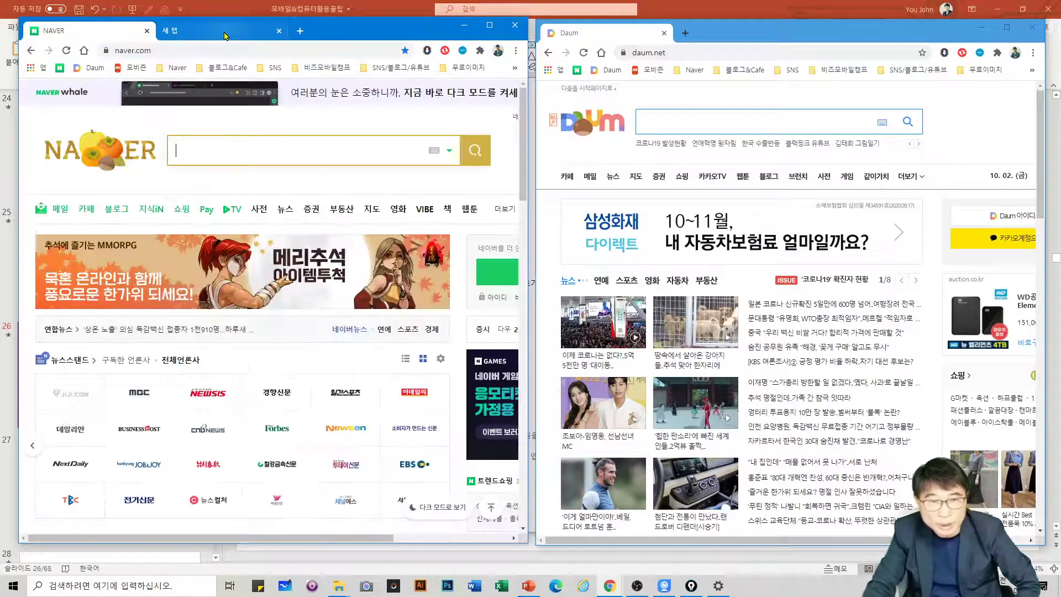
click(227, 34)
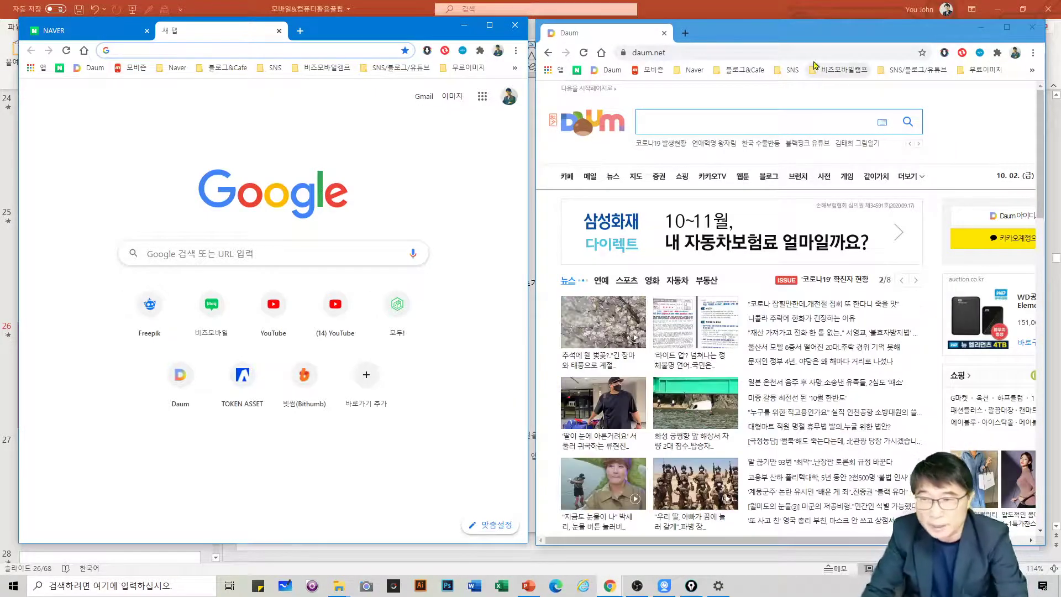
Shift the Daum window so it partly overlaps the NAVER window, bringing each window to the front in turn.
drag(804, 37, 736, 32)
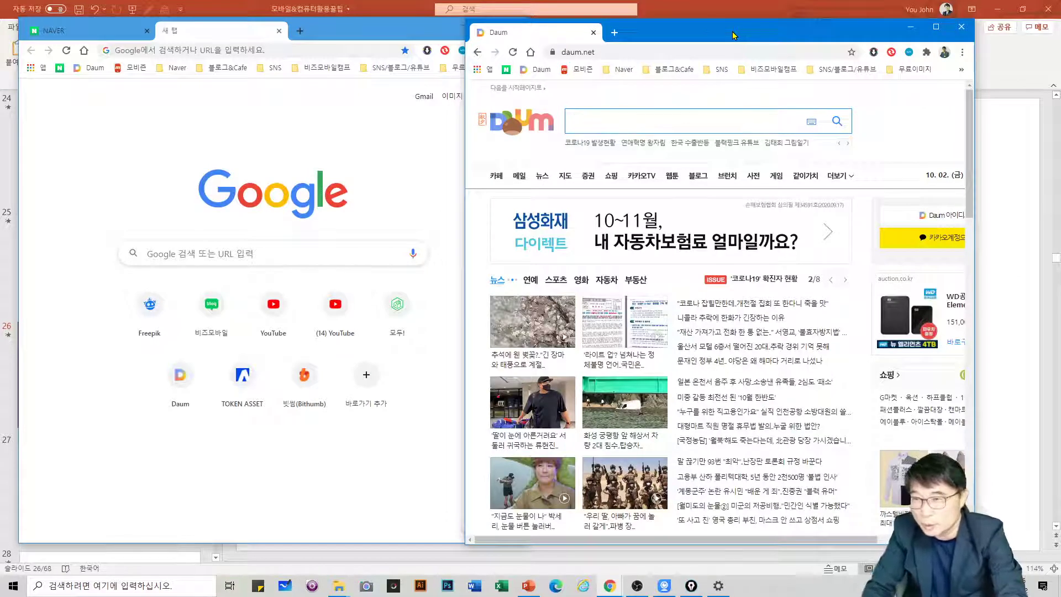
click(382, 34)
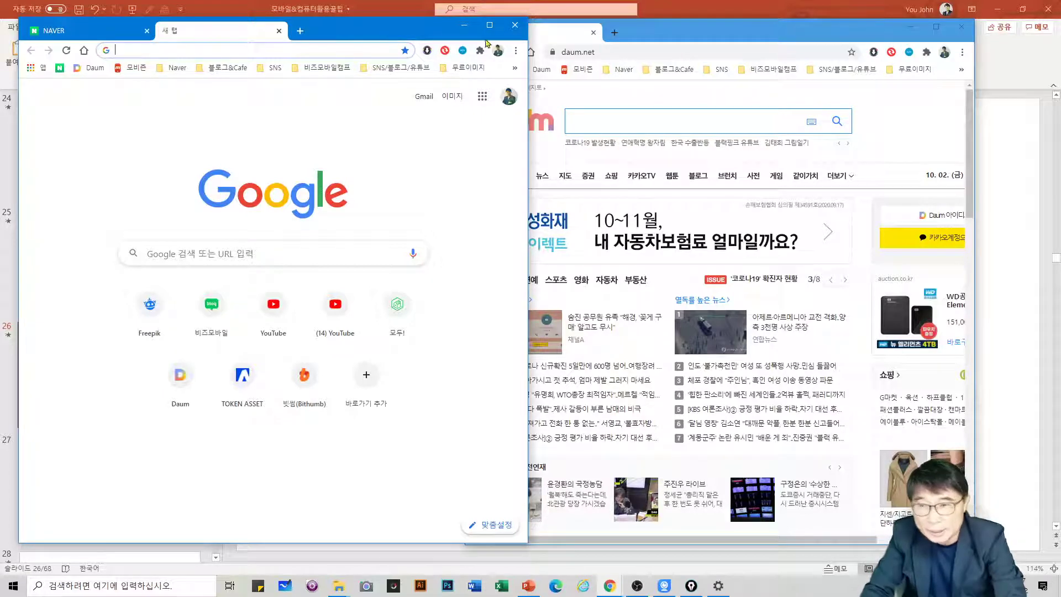
drag(714, 35, 734, 38)
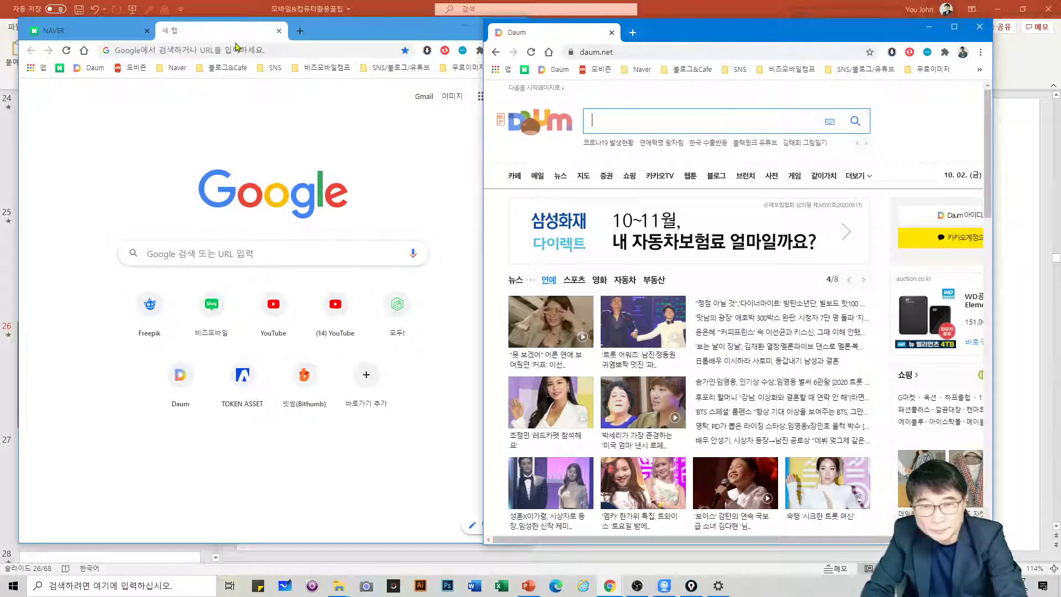
Load the 모비즌 bookmark in the blank tab, and detach that tab into its own window and close it.
click(91, 67)
click(133, 68)
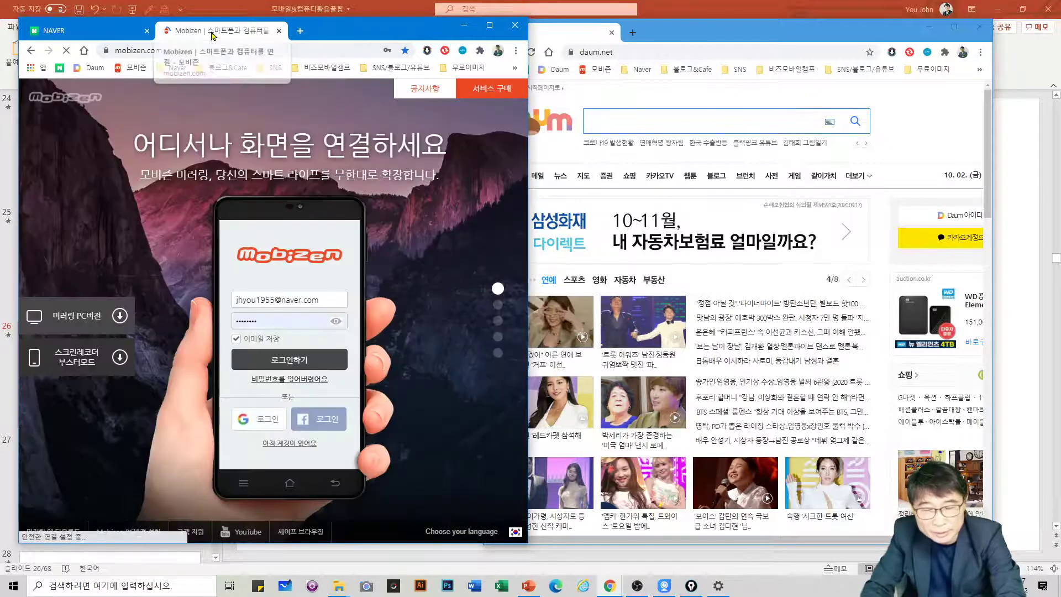
drag(212, 37, 351, 119)
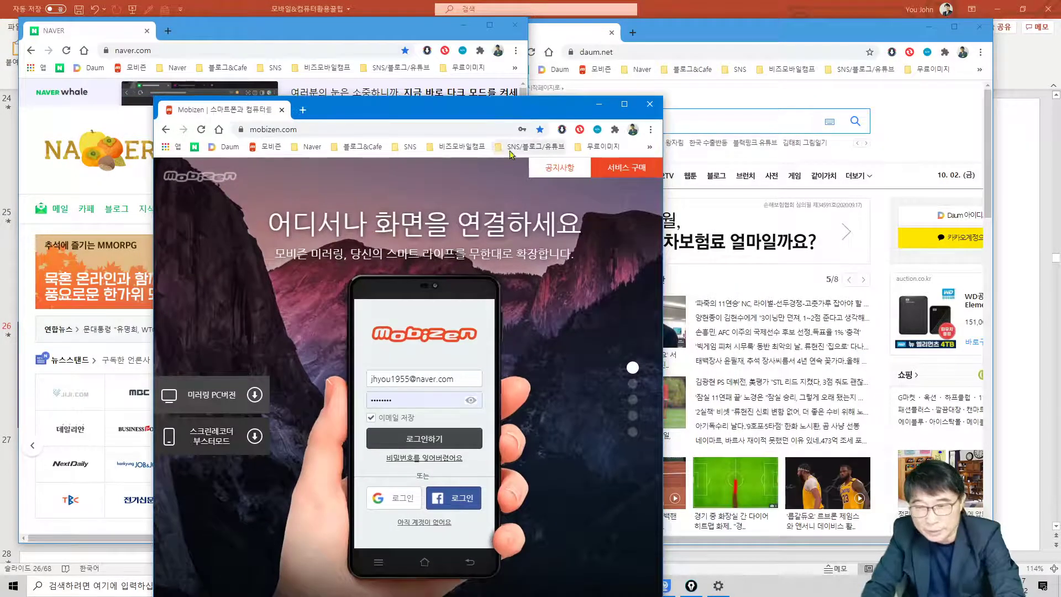
click(657, 105)
Move the Daum window lower, over the NAVER window, and add two blank tabs to it.
drag(749, 35, 604, 96)
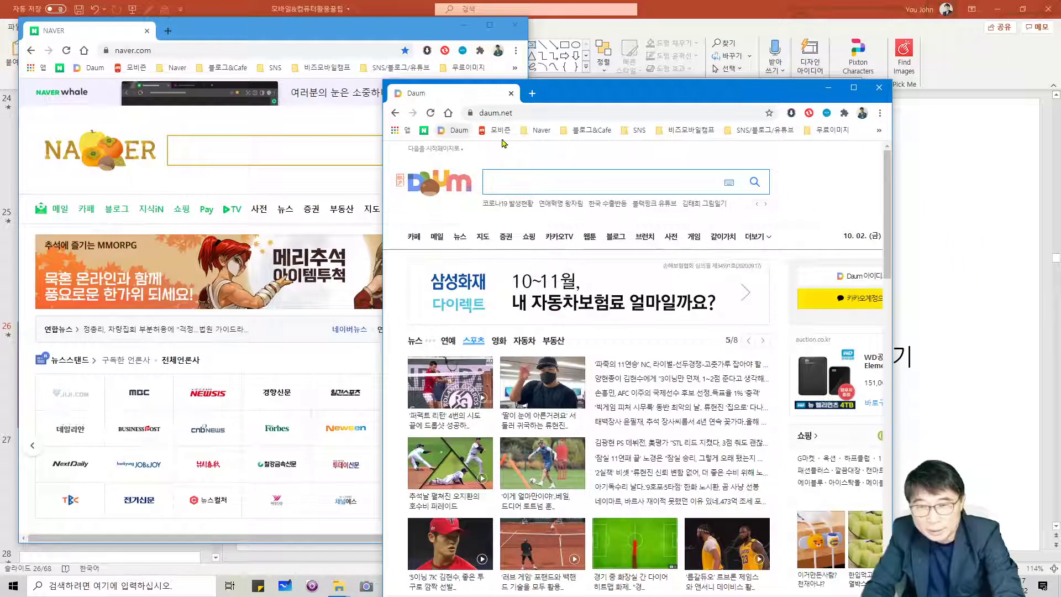
click(533, 94)
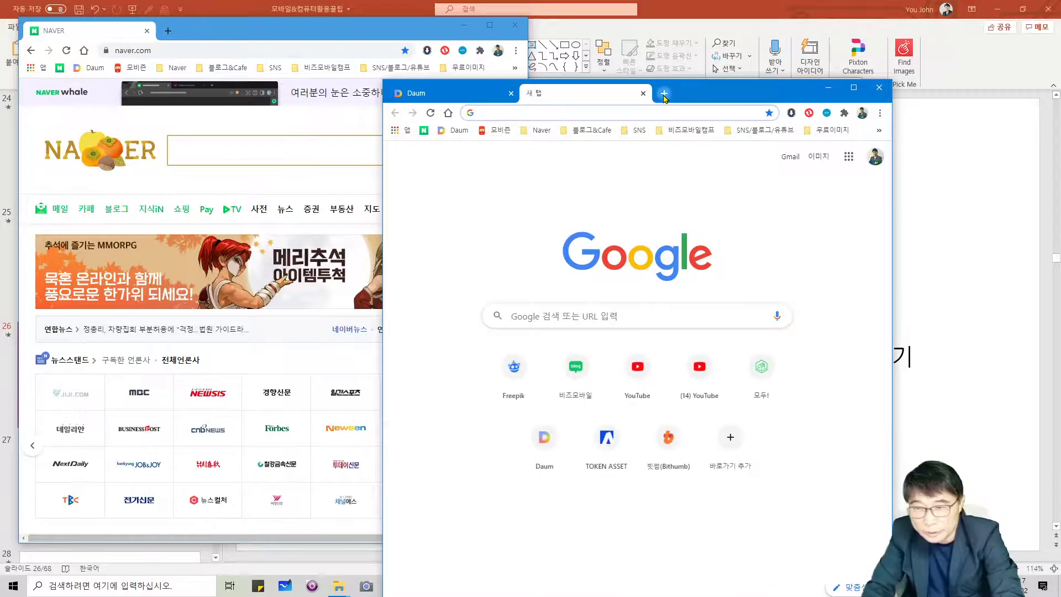
click(657, 93)
Move the Daum tab into the NAVER window, and shift the window with the blank tabs aside.
click(468, 100)
drag(469, 101, 211, 33)
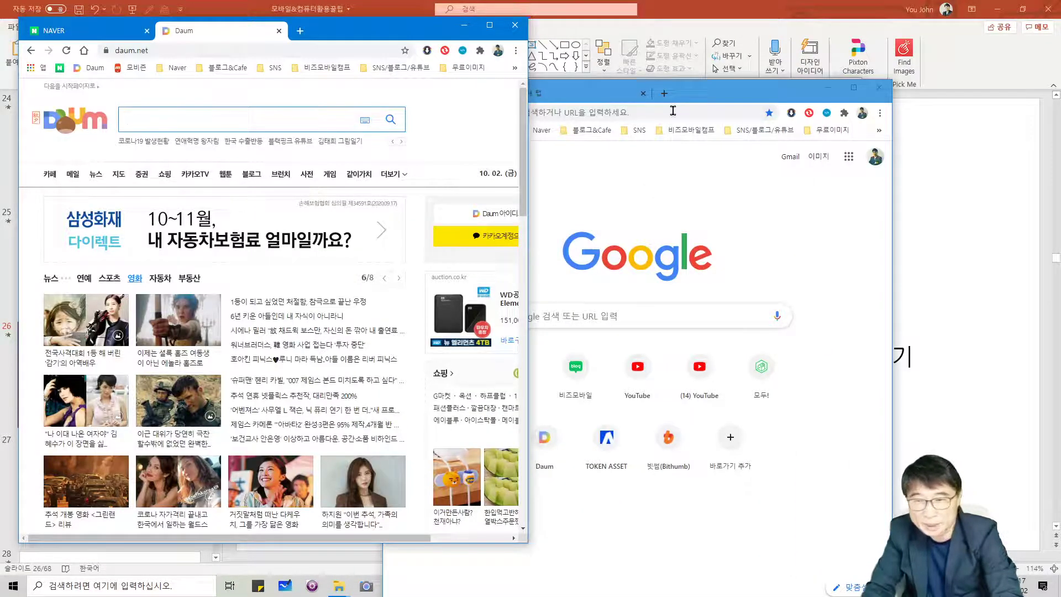
click(716, 87)
drag(716, 96, 806, 73)
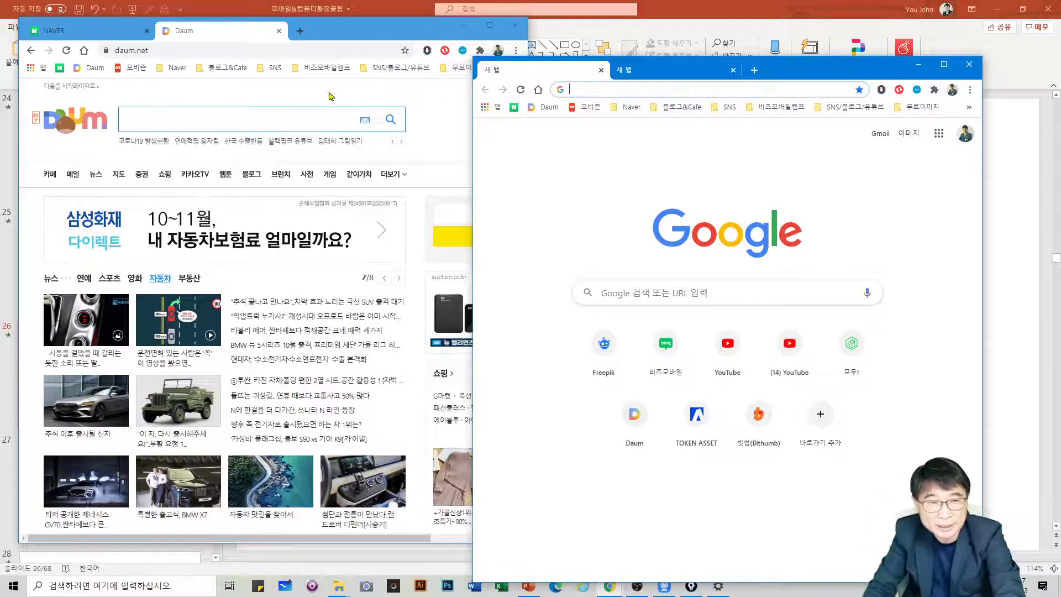
Move the NAVER tab into the window with the two blank tabs and maximize that window.
click(108, 31)
drag(109, 30, 795, 70)
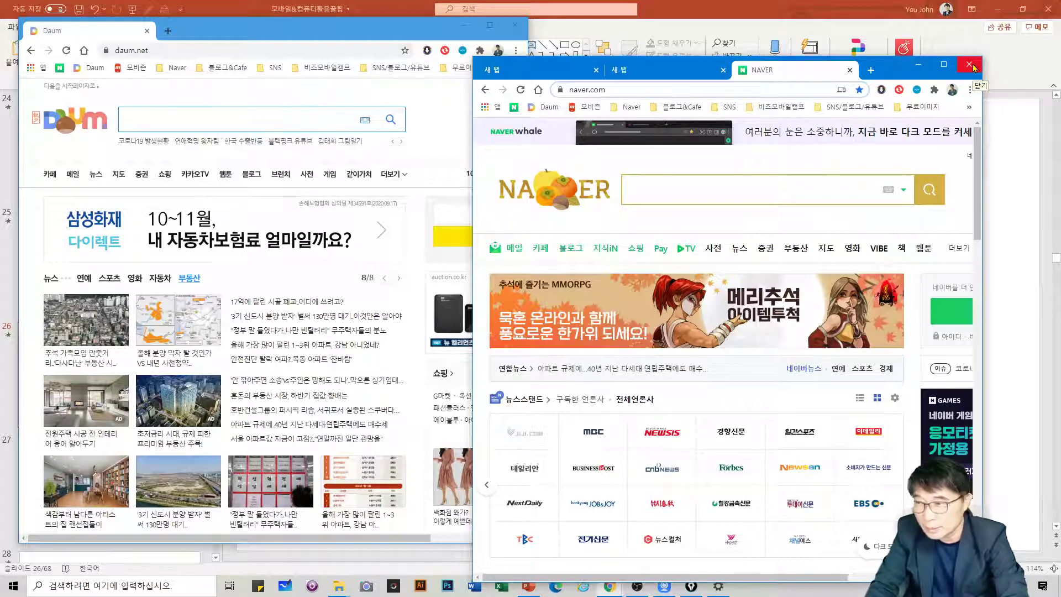
click(943, 64)
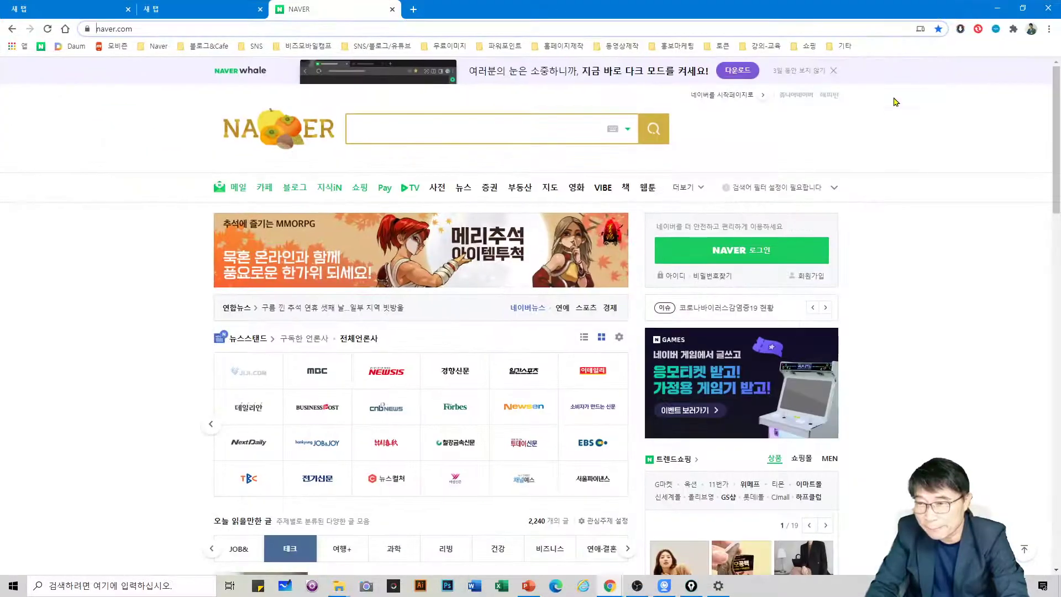
Open a new incognito window and add a second tab in it.
click(1048, 30)
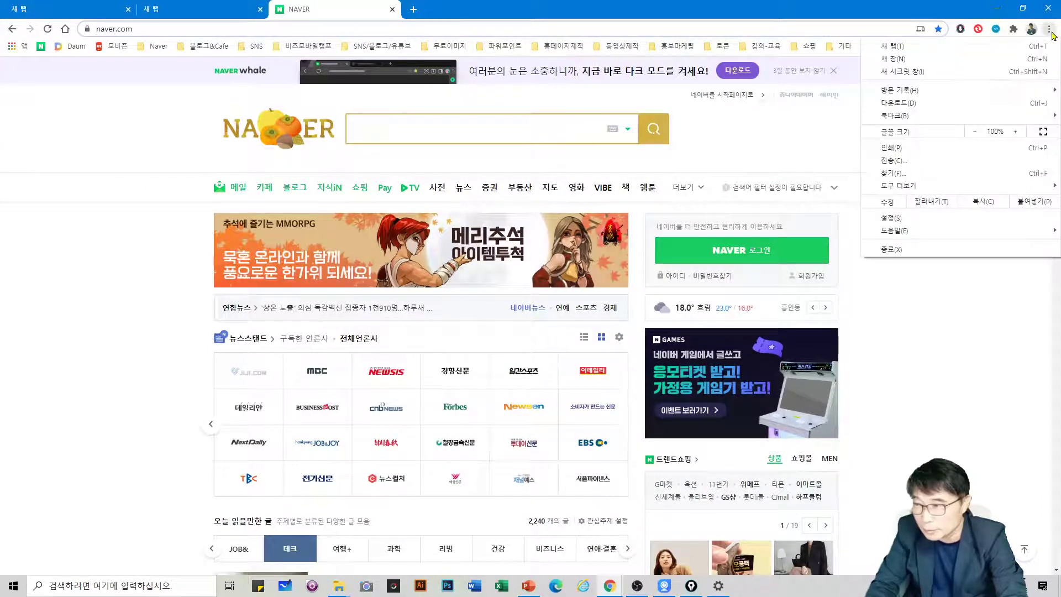
click(902, 76)
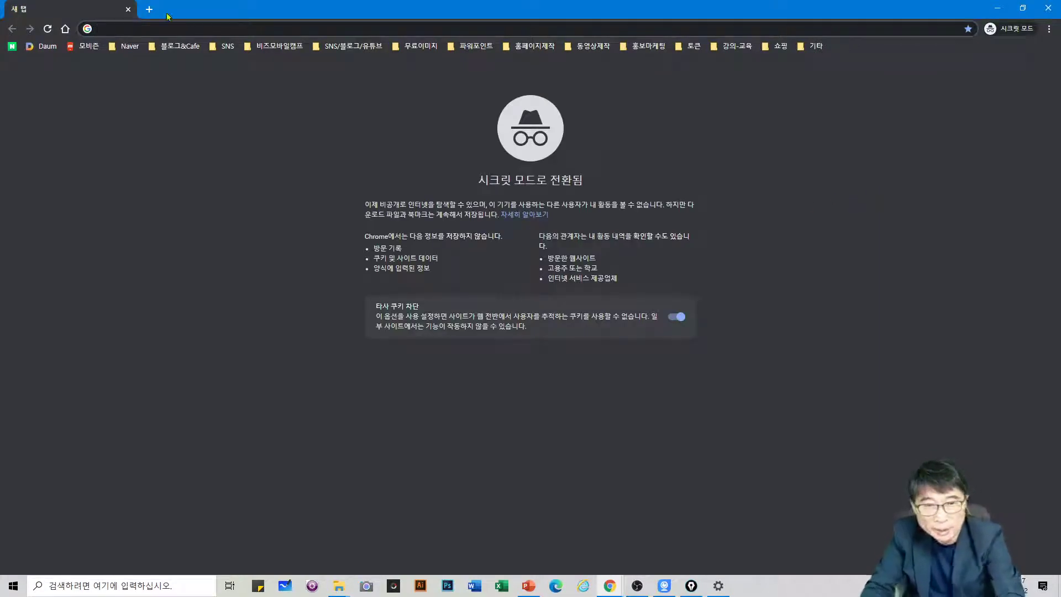
click(149, 10)
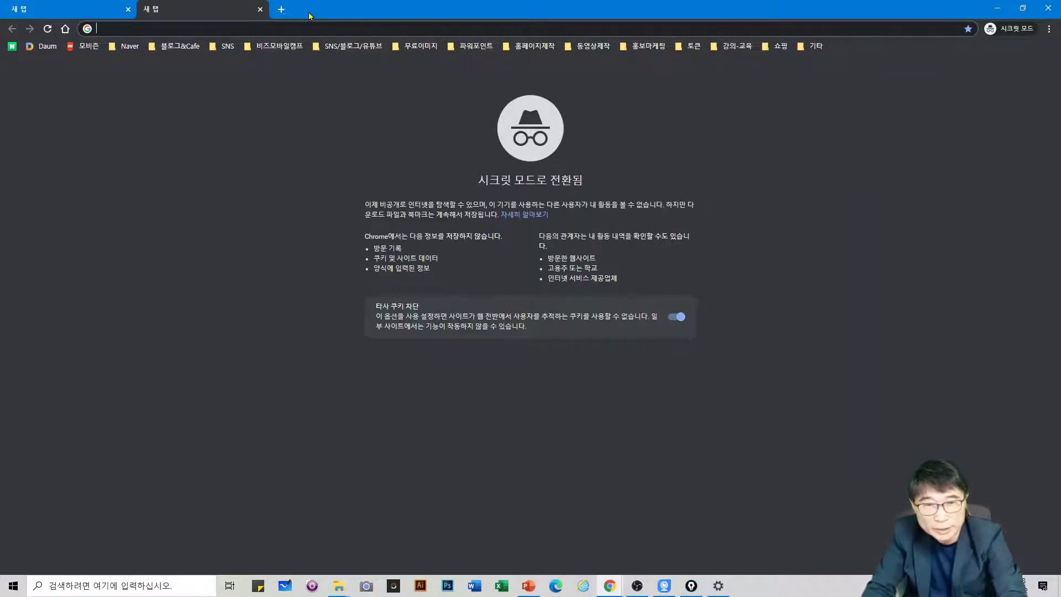
Open and close a third incognito tab, and close the whole incognito window.
click(281, 10)
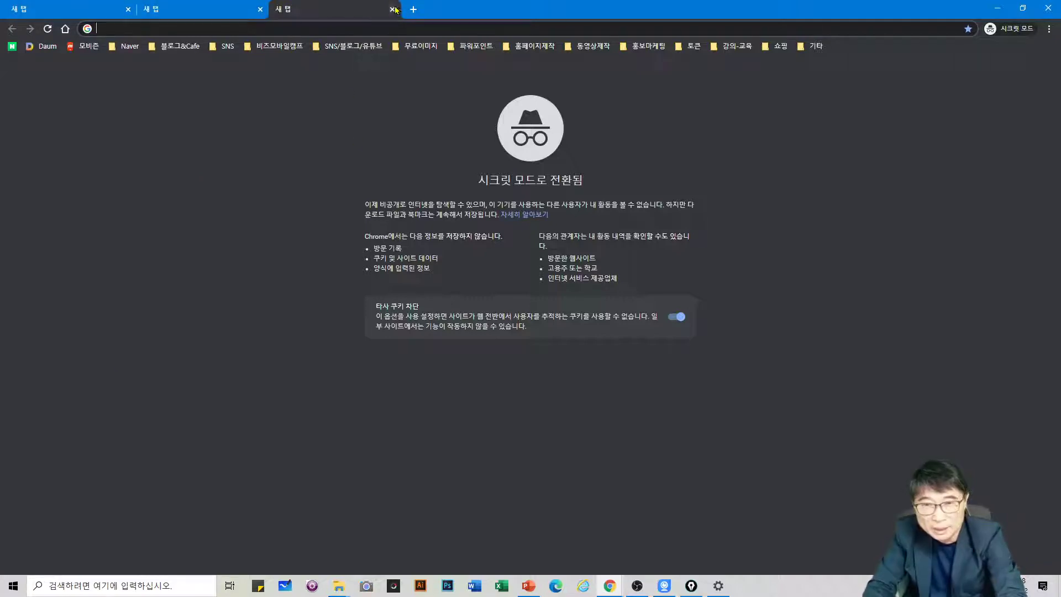
click(393, 9)
scroll(821, 303, up, 3)
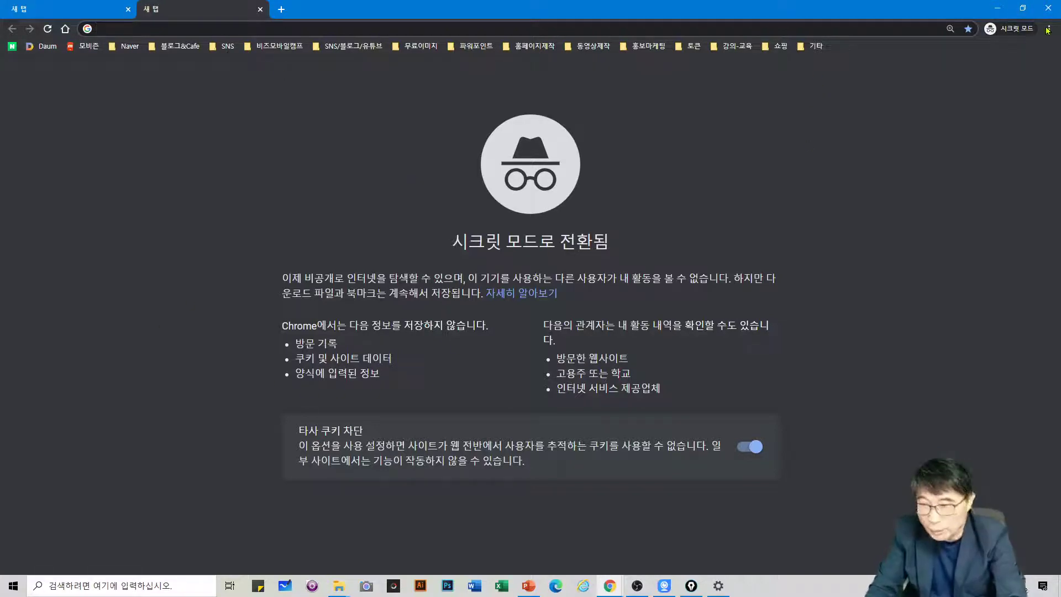
click(1048, 8)
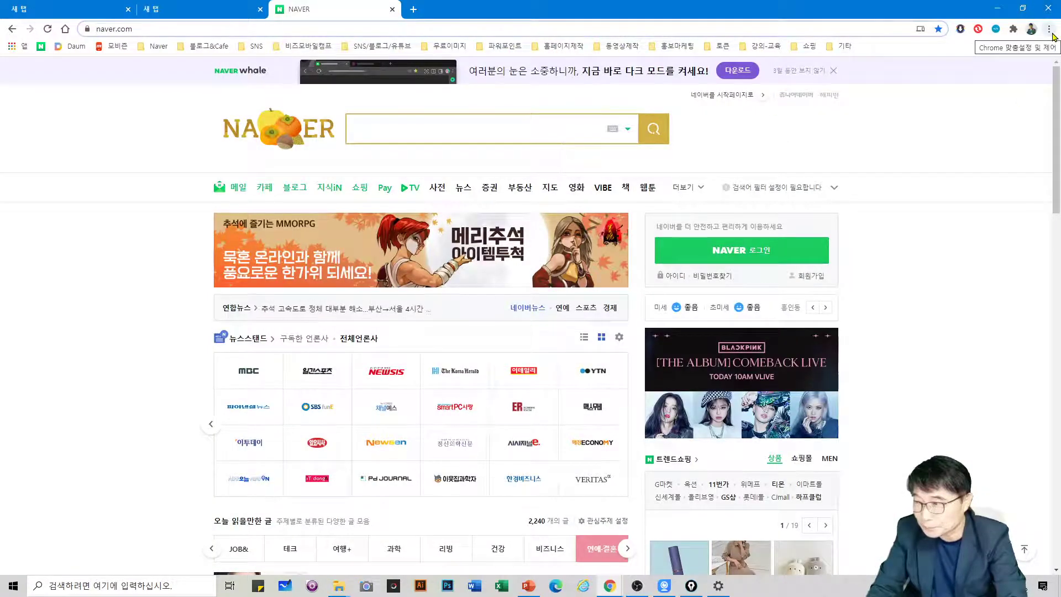
Open the full browsing history, look through the list of visited sites, and close the history tab.
click(1048, 29)
mouse_move(915, 93)
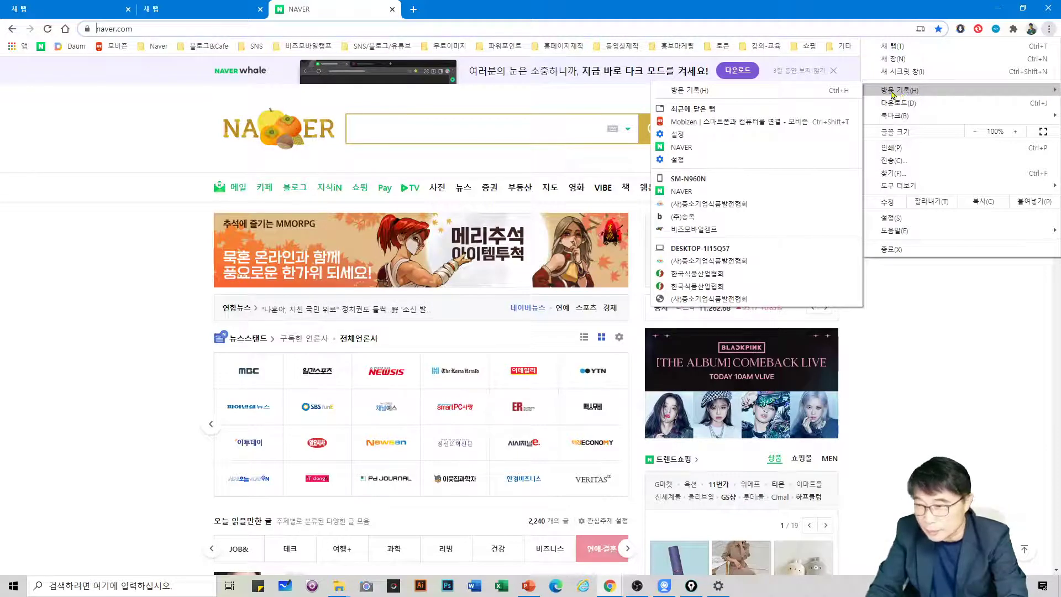
click(708, 94)
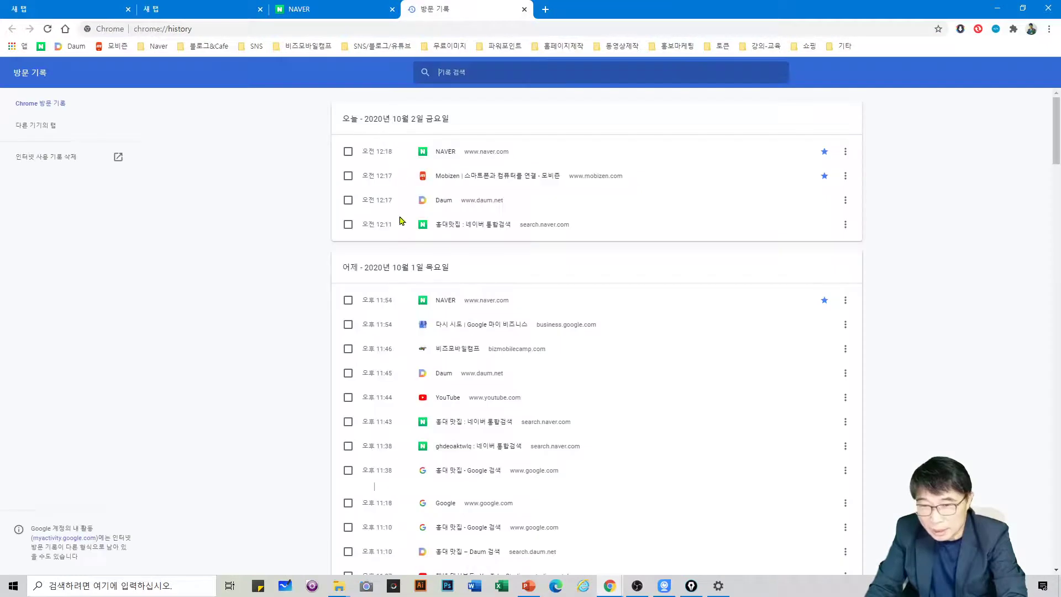
scroll(474, 257, down, 2)
scroll(474, 257, down, 15)
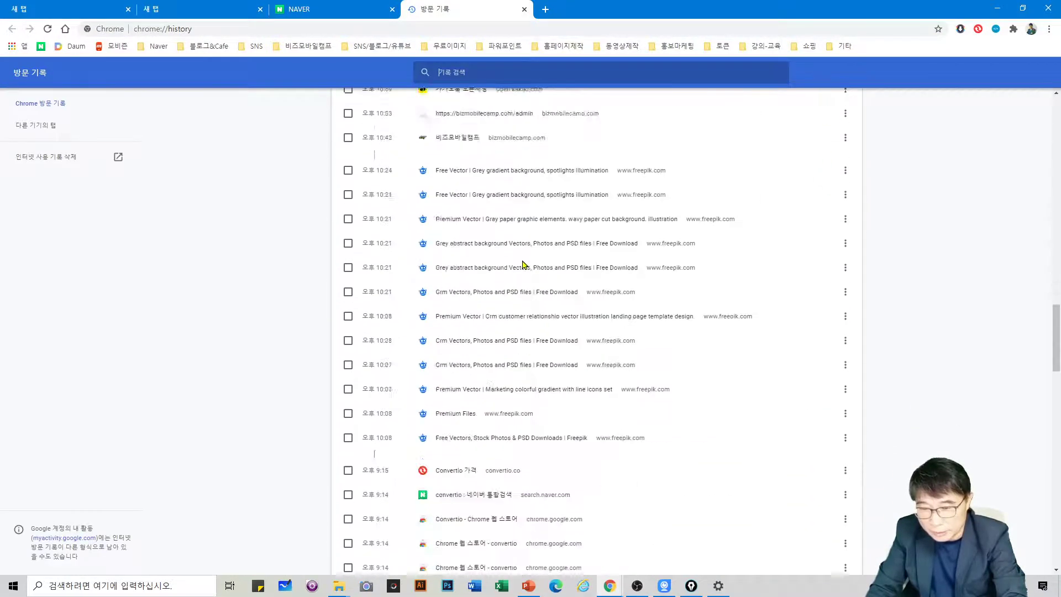
scroll(310, 193, up, 15)
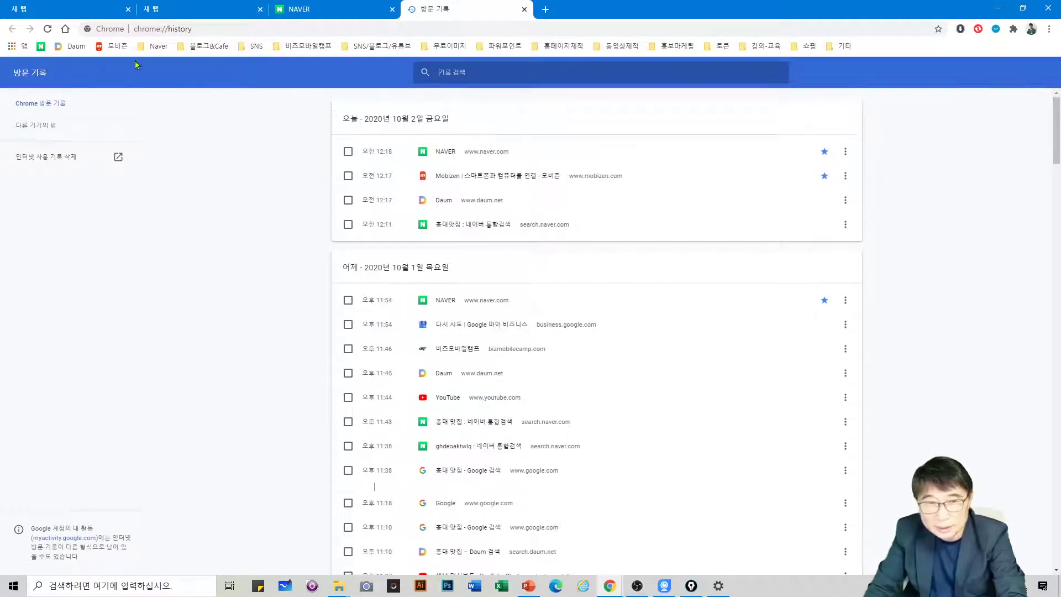
click(524, 8)
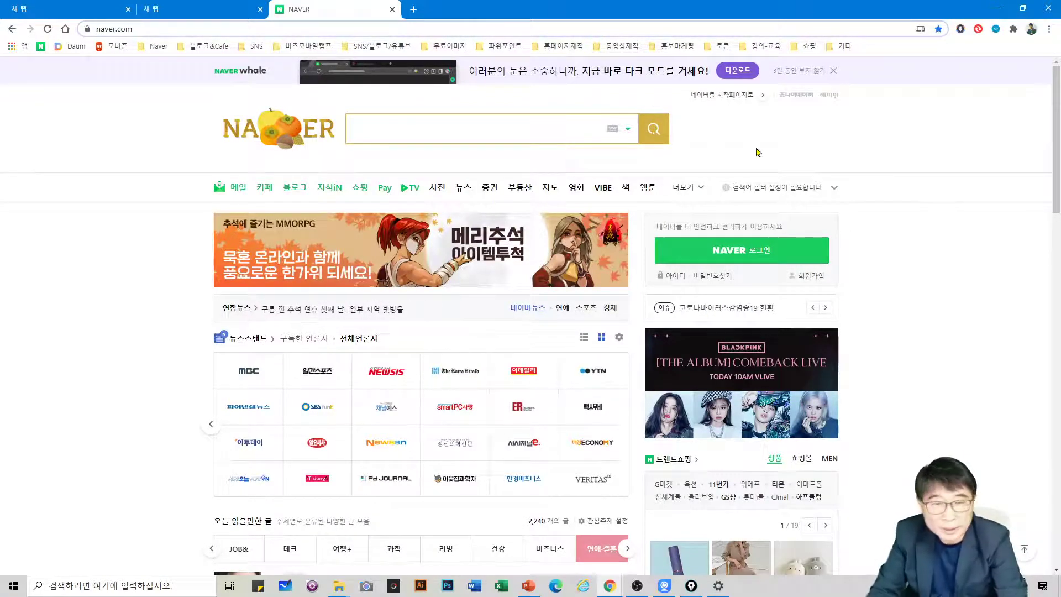
Close the two blank tabs, and open the bookmarked Daum and 모비즌 sites, each in a new tab.
click(259, 9)
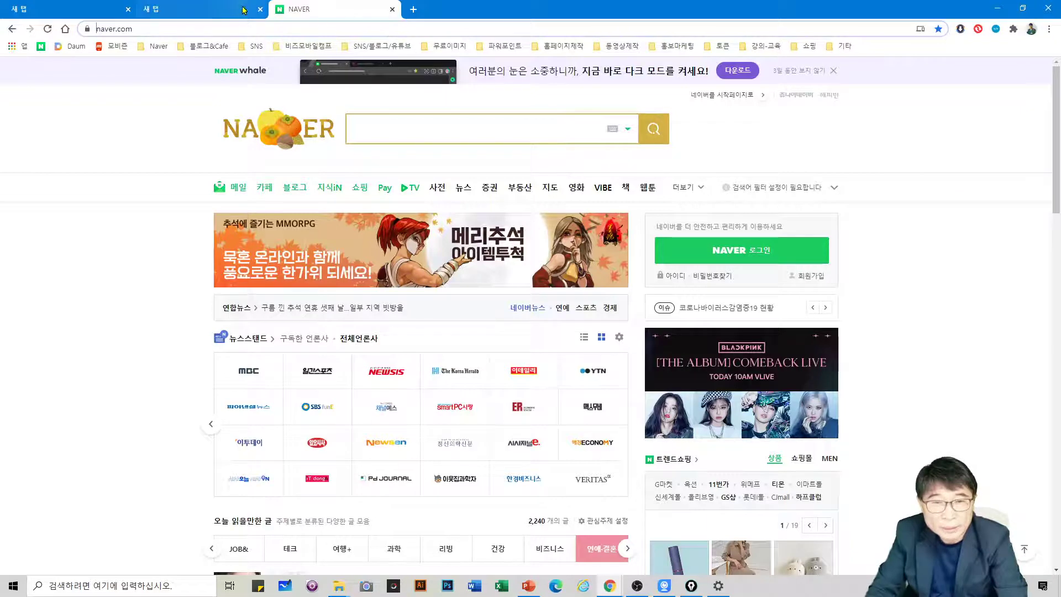
click(128, 9)
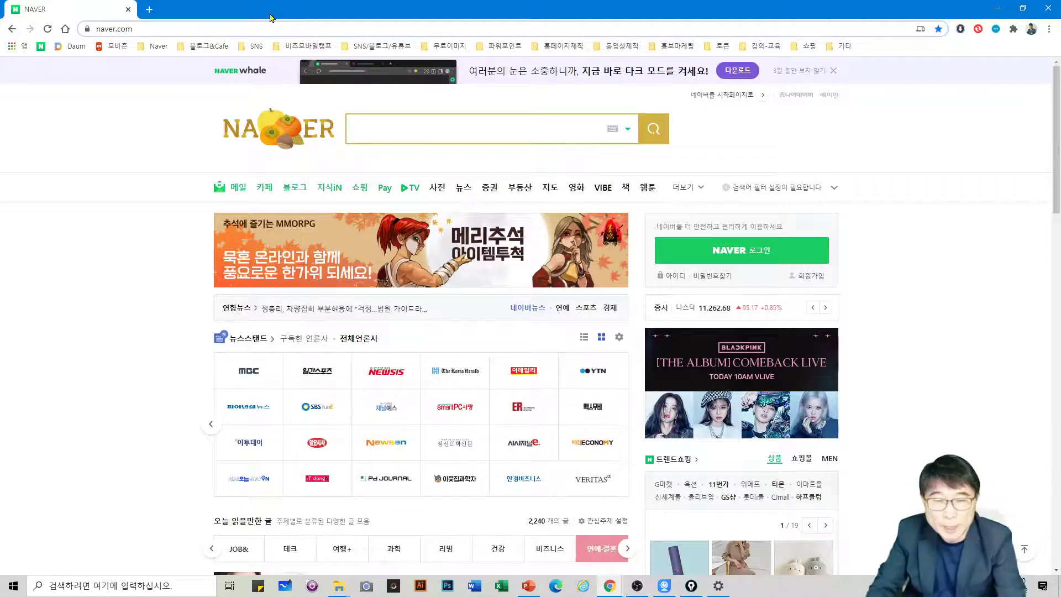
click(149, 9)
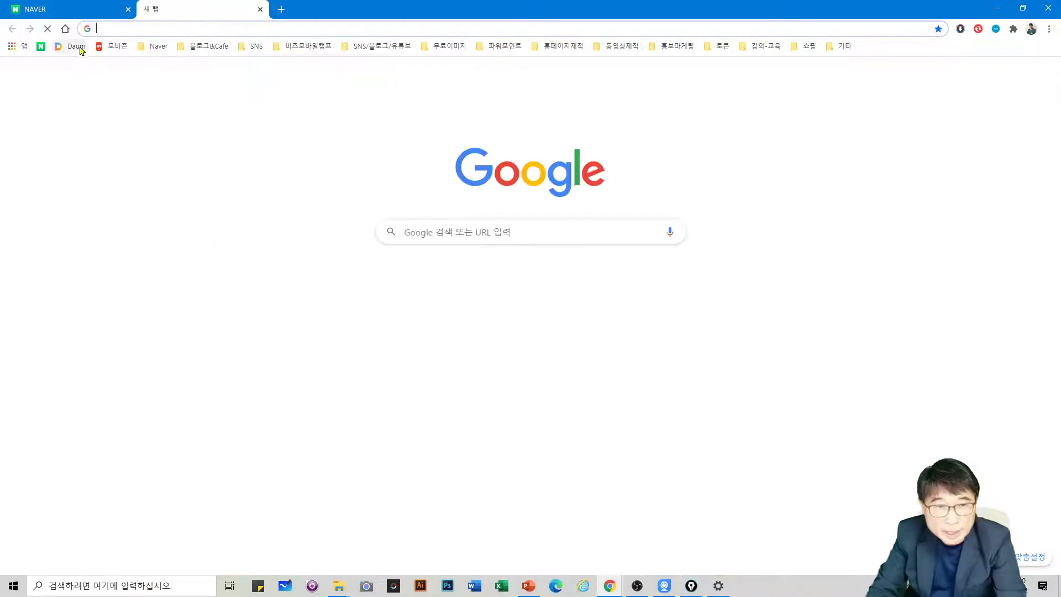
click(75, 46)
click(281, 9)
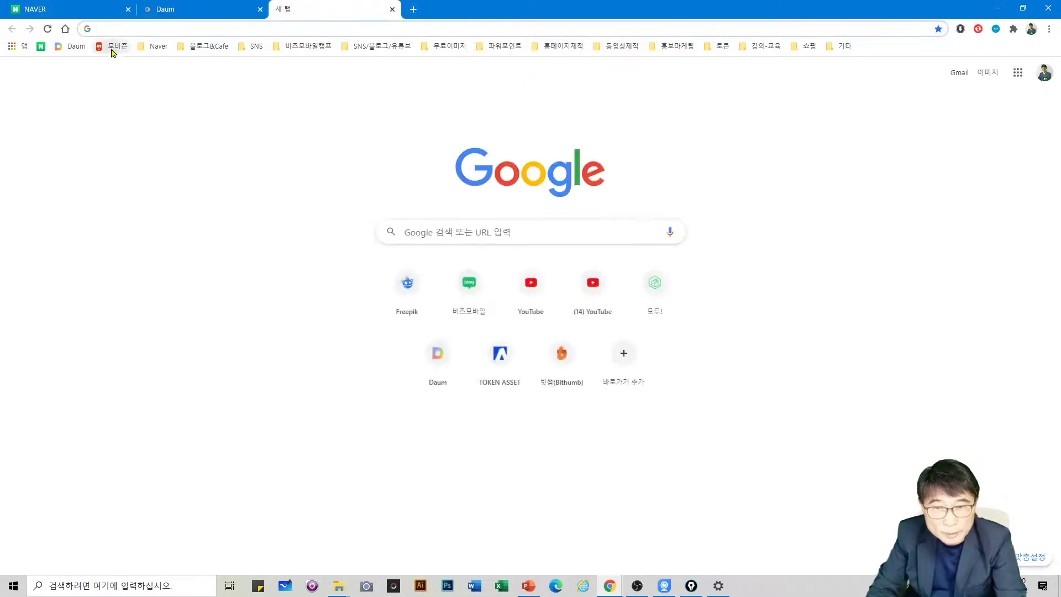
click(108, 46)
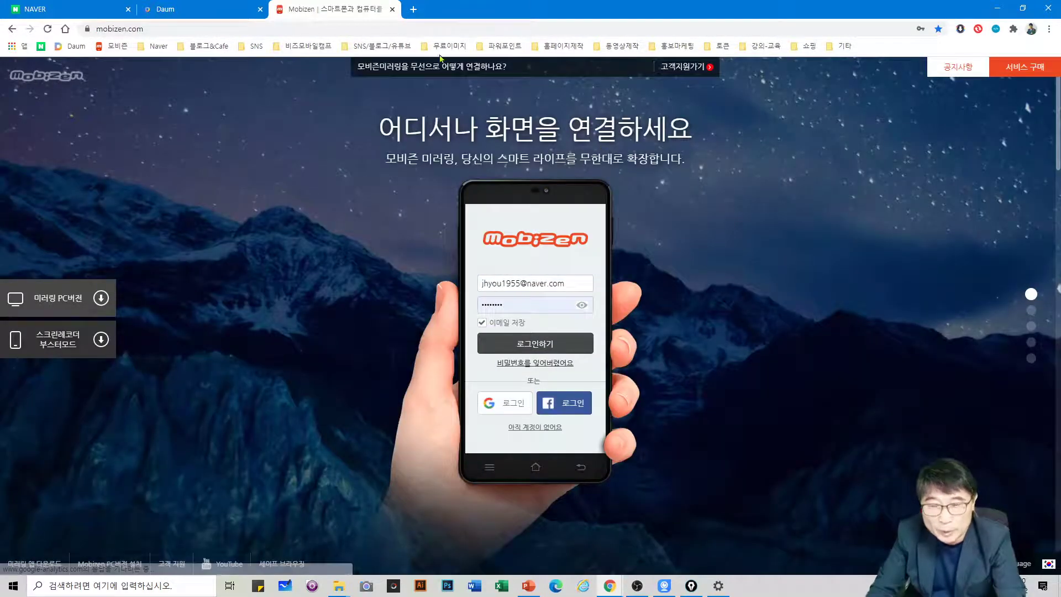
Open the bizmobilecamp.com bookmark from the 홈페이지제작 bookmark folder in a new tab.
click(413, 10)
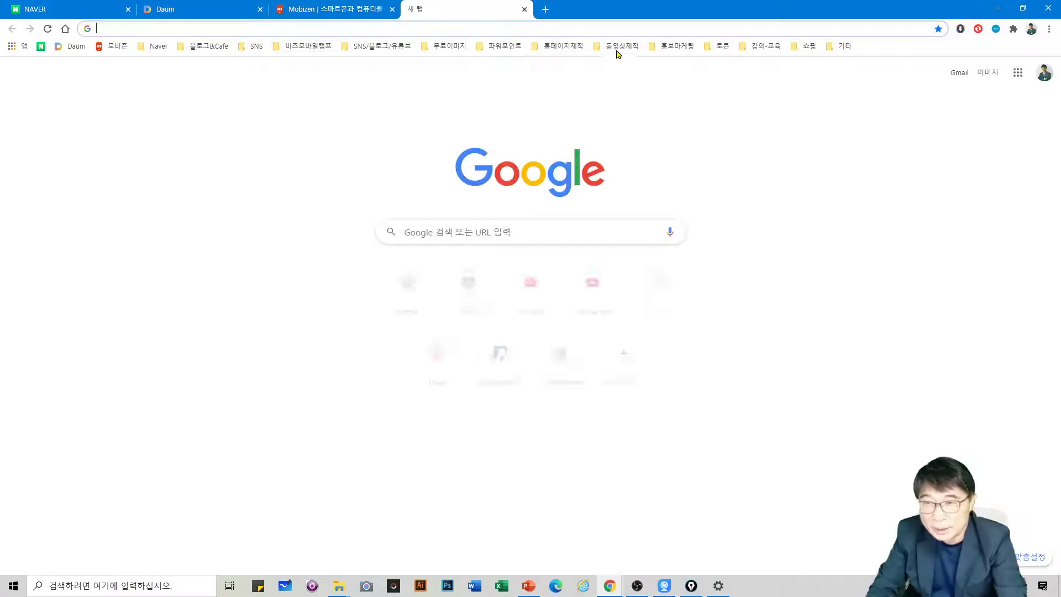
click(564, 46)
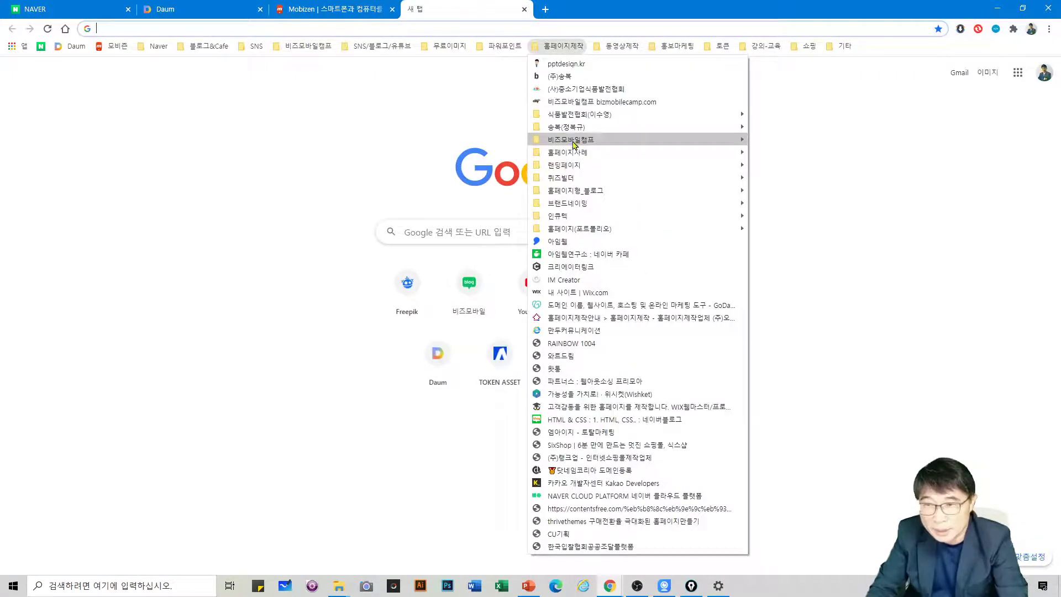
click(578, 102)
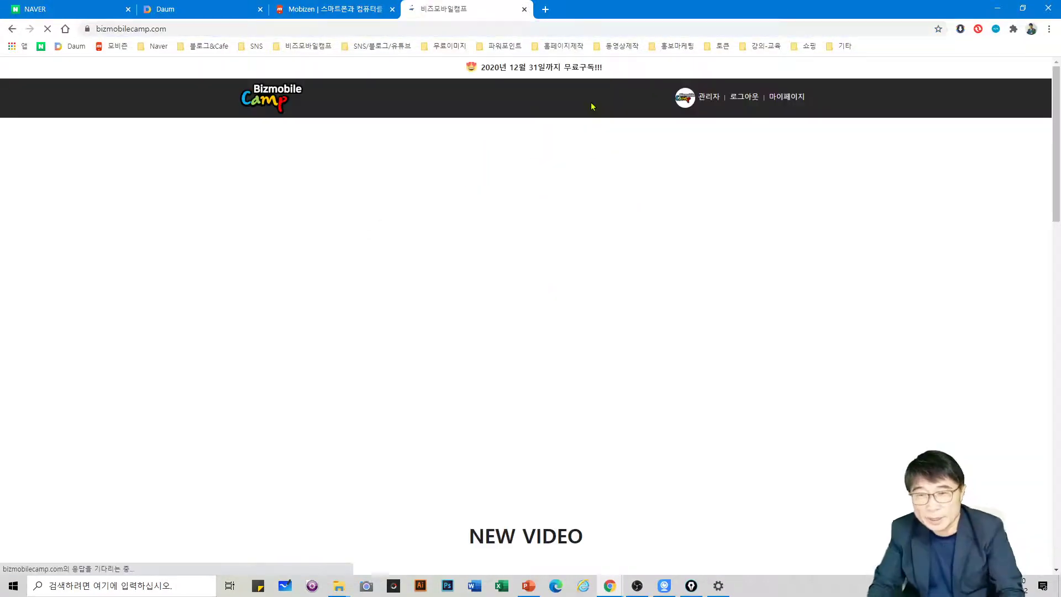
mouse_move(592, 105)
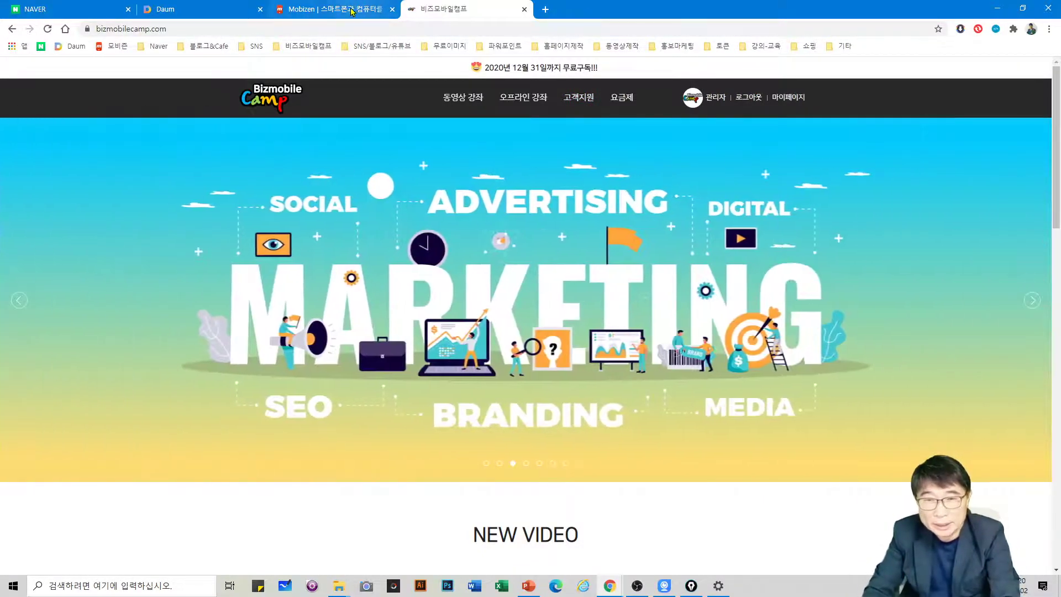
Switch back and forth between the Mobizen and 비즈모바일캠프 tabs, and close both of them.
click(352, 11)
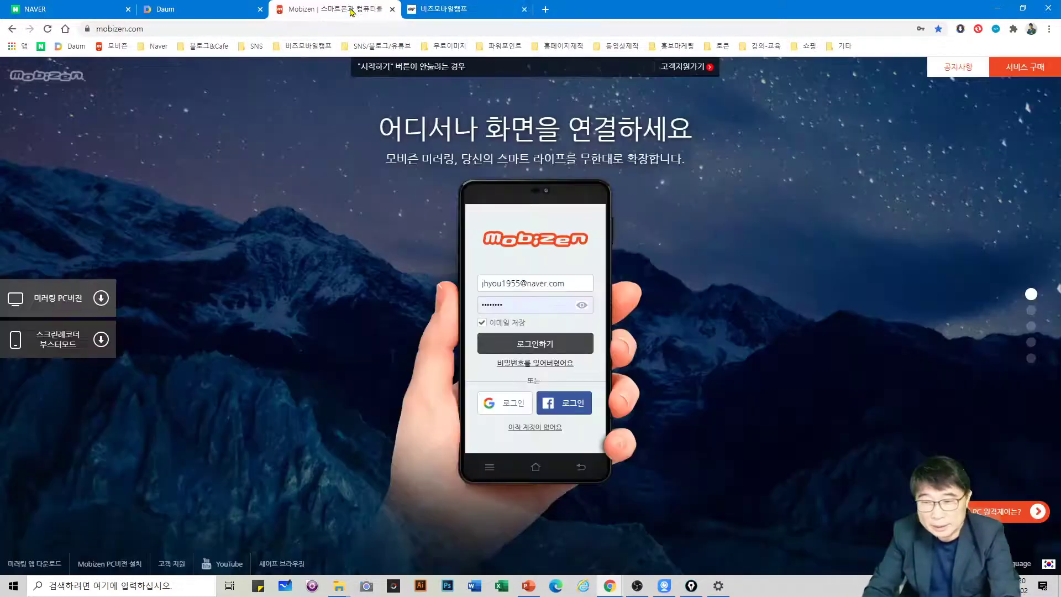
click(457, 12)
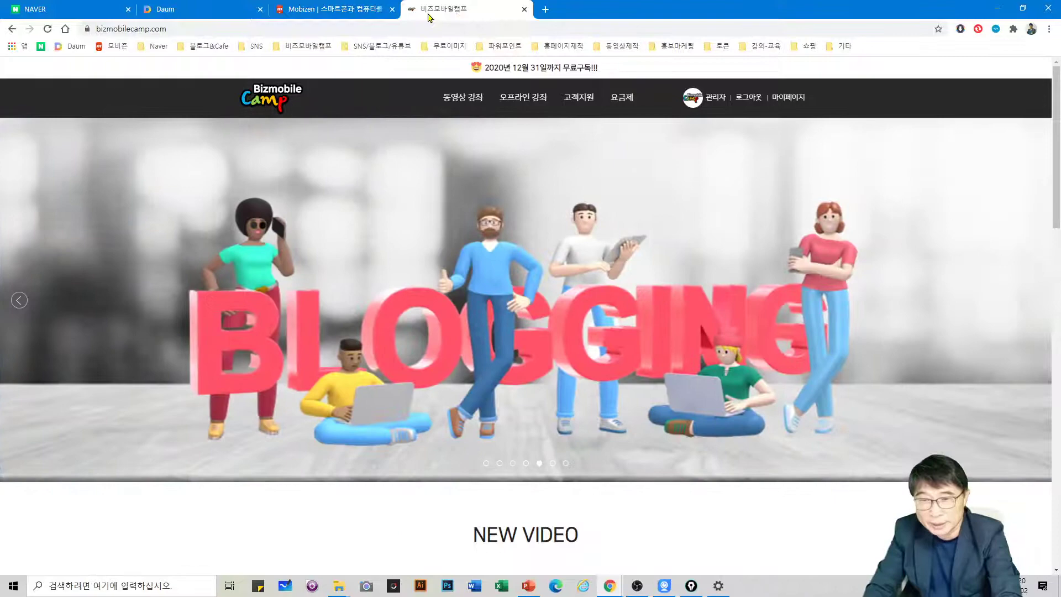
click(364, 12)
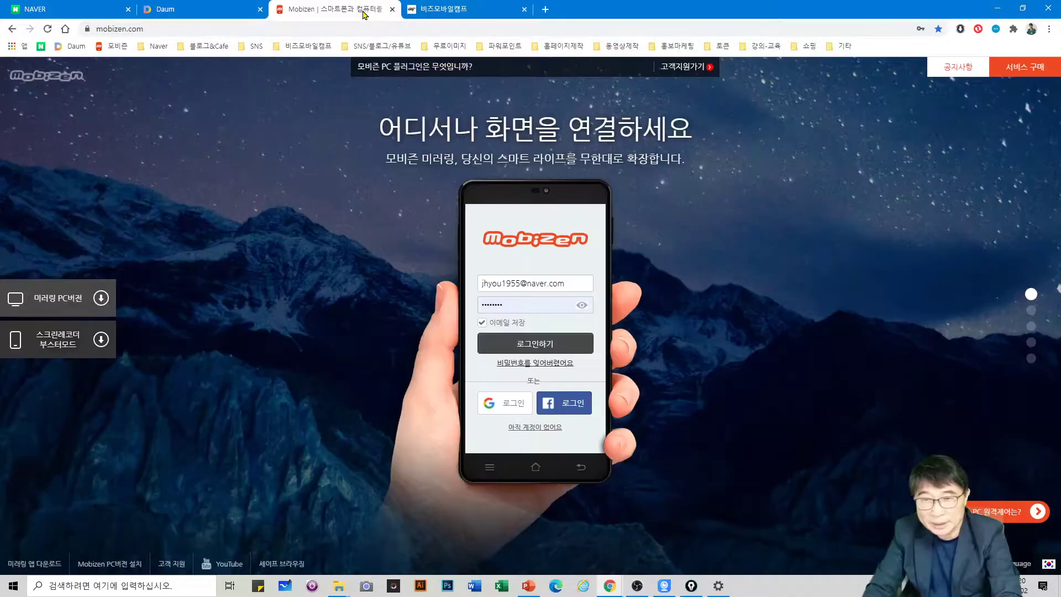
click(504, 9)
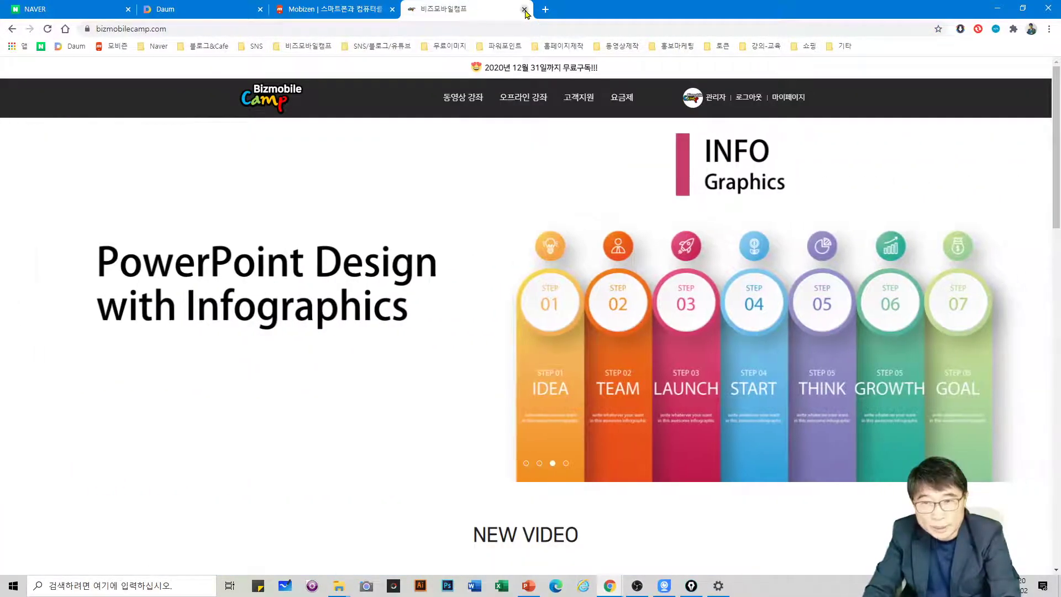
click(524, 9)
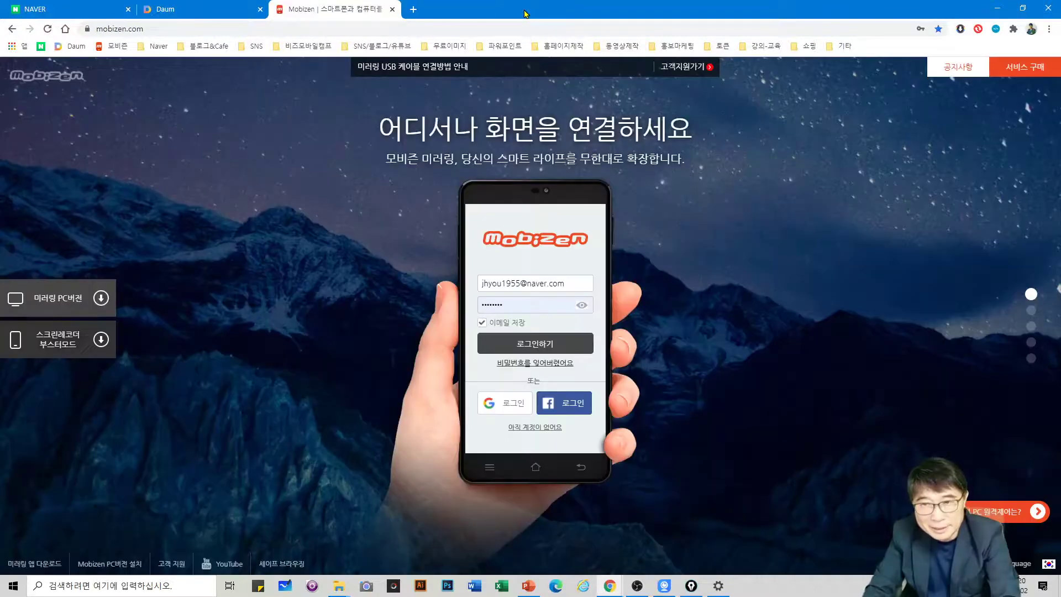
click(392, 9)
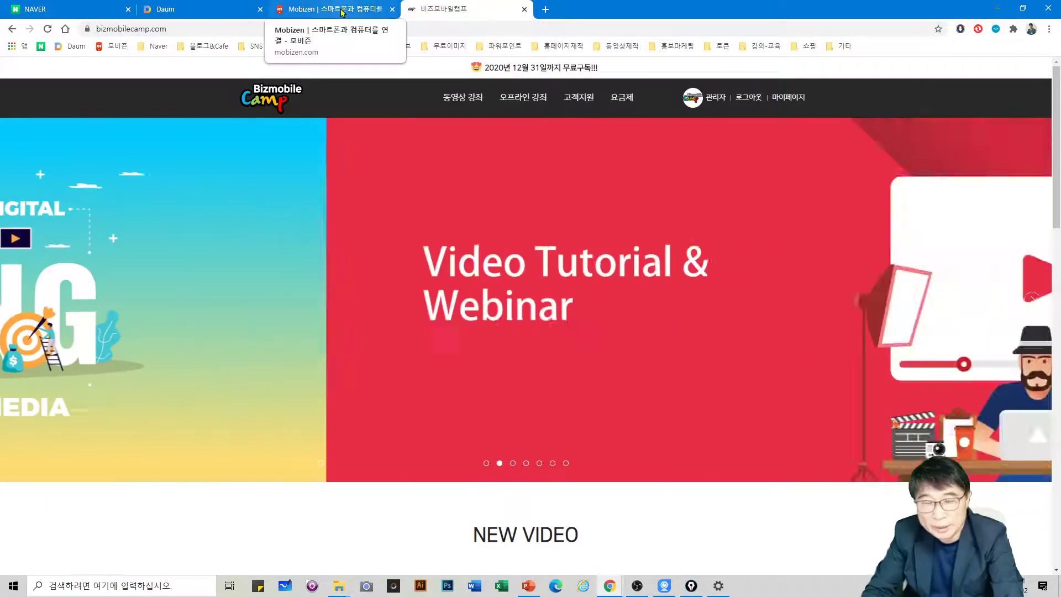
Switch to the Mobizen tab, and open and close a new blank browser window.
click(380, 22)
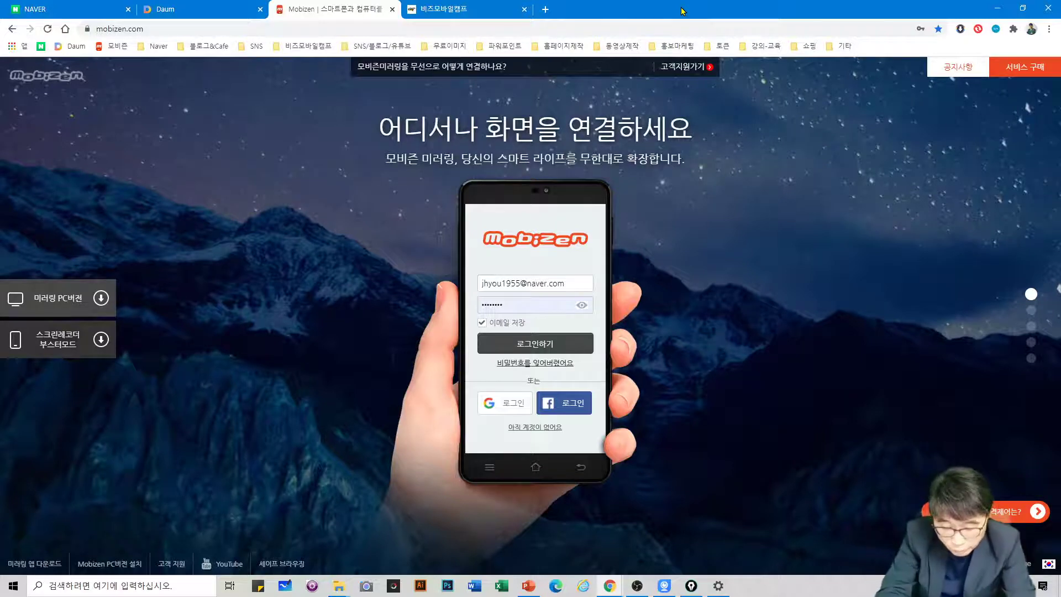
key(ctrl+n)
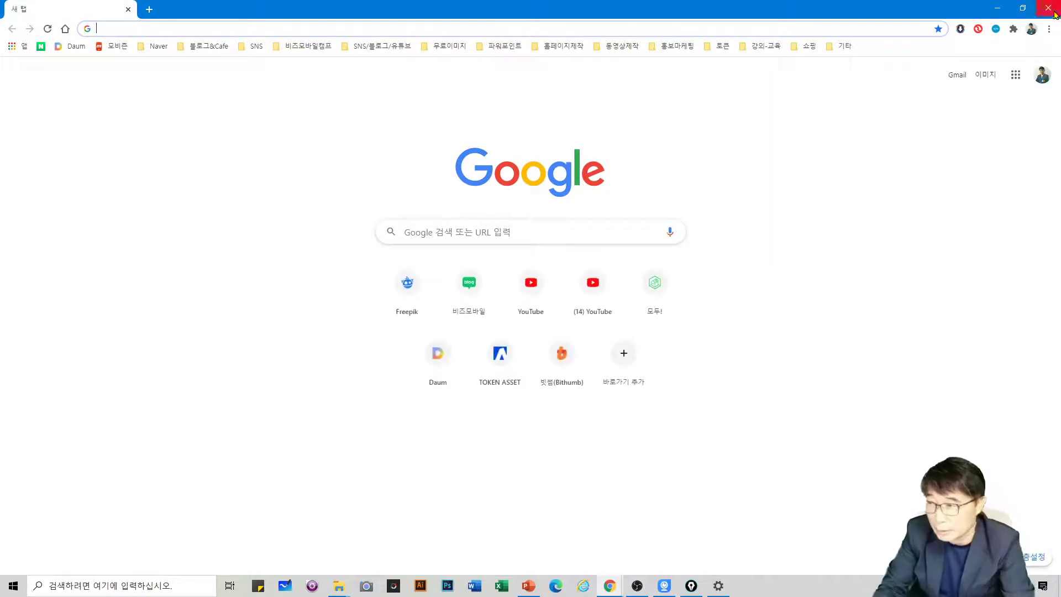
click(1052, 12)
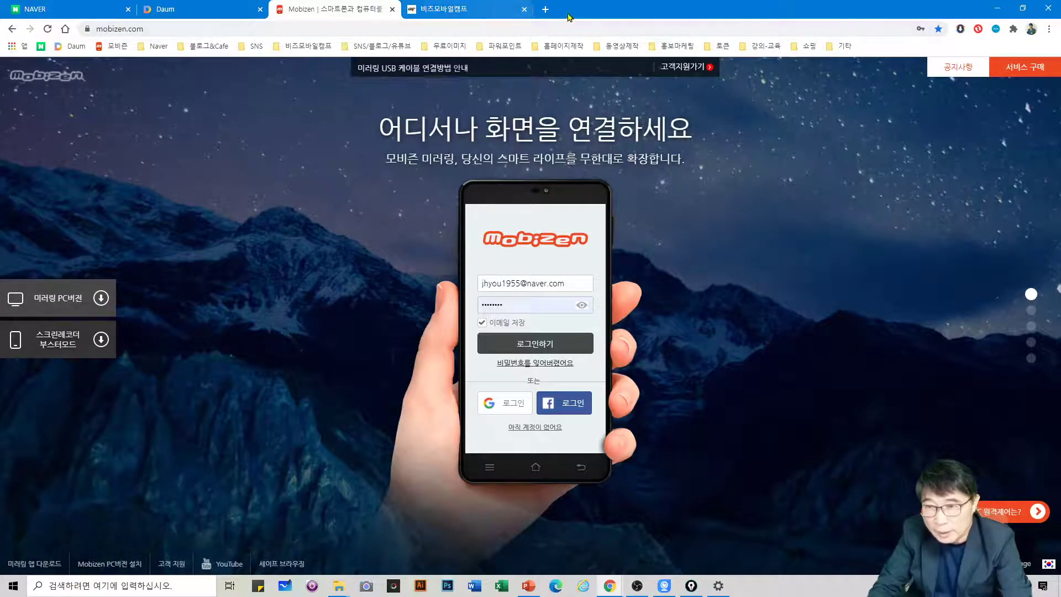
Close the 비즈모바일캠프 and Mobizen tabs, and restore both with the reopen closed tab command.
click(524, 9)
click(393, 10)
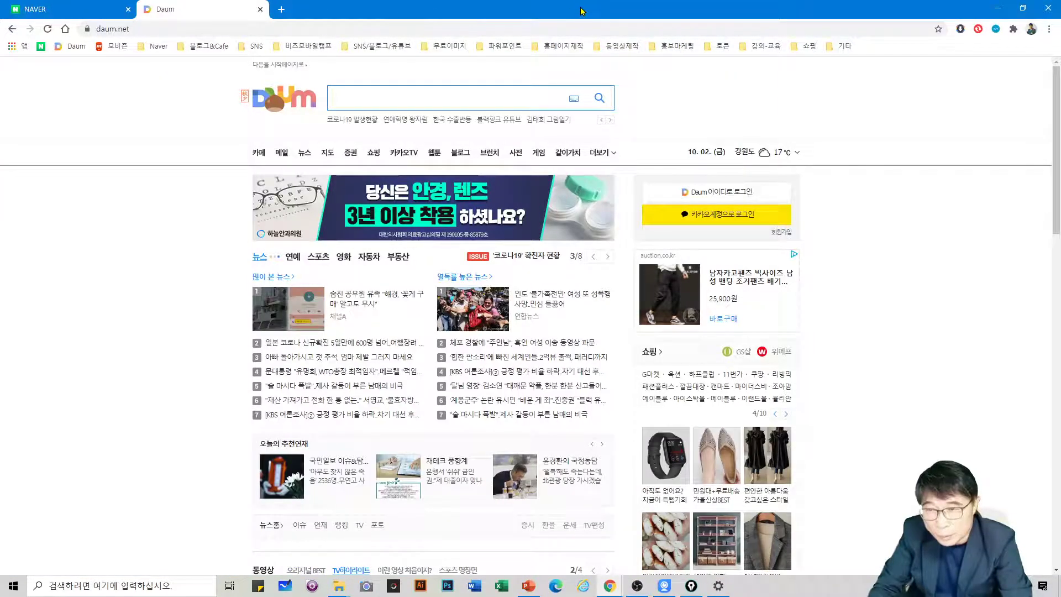
right_click(581, 10)
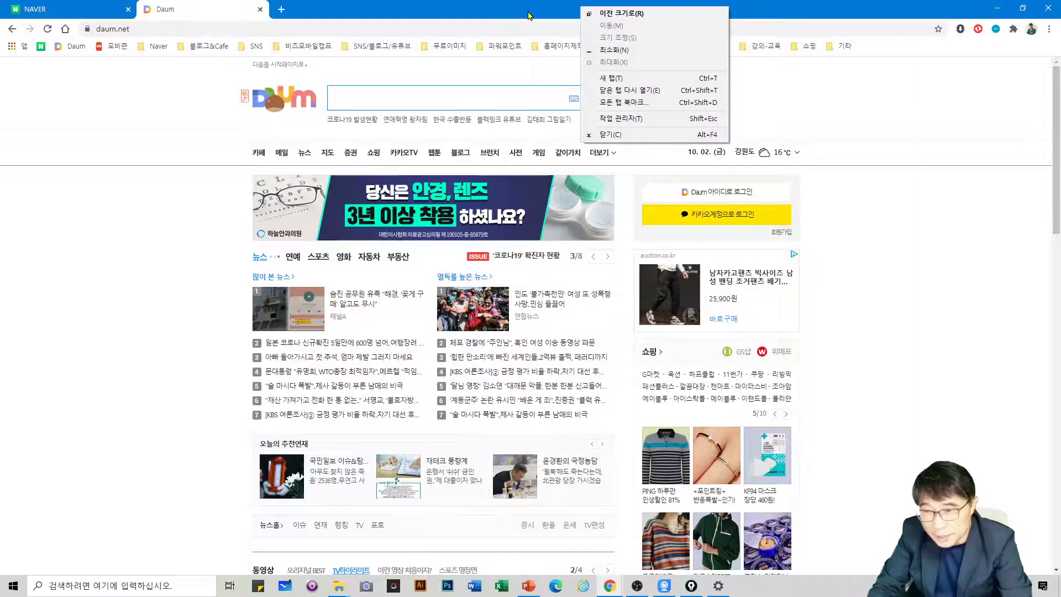
click(651, 92)
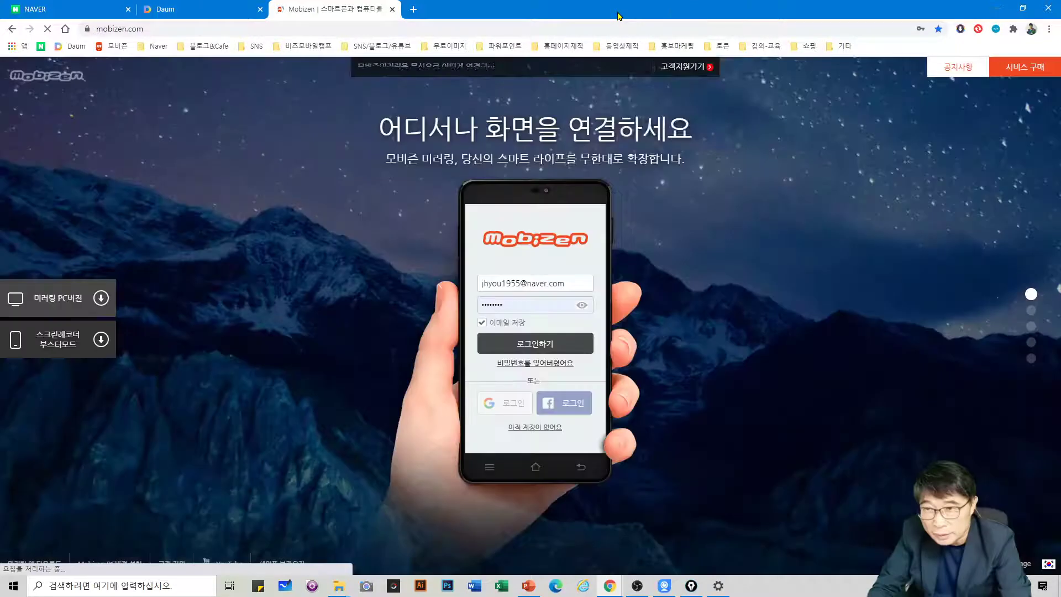
right_click(619, 12)
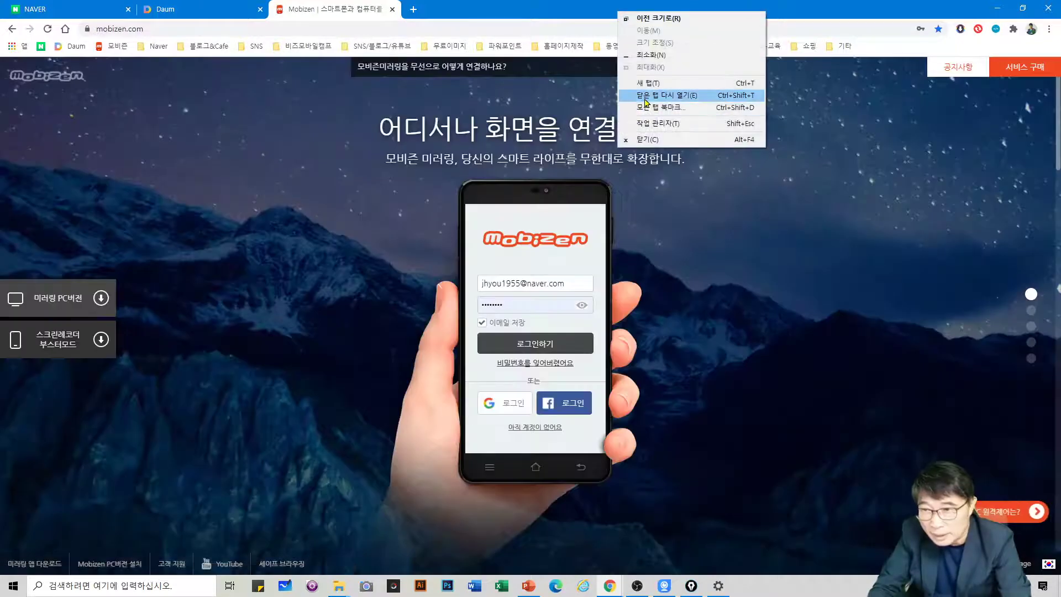
click(643, 95)
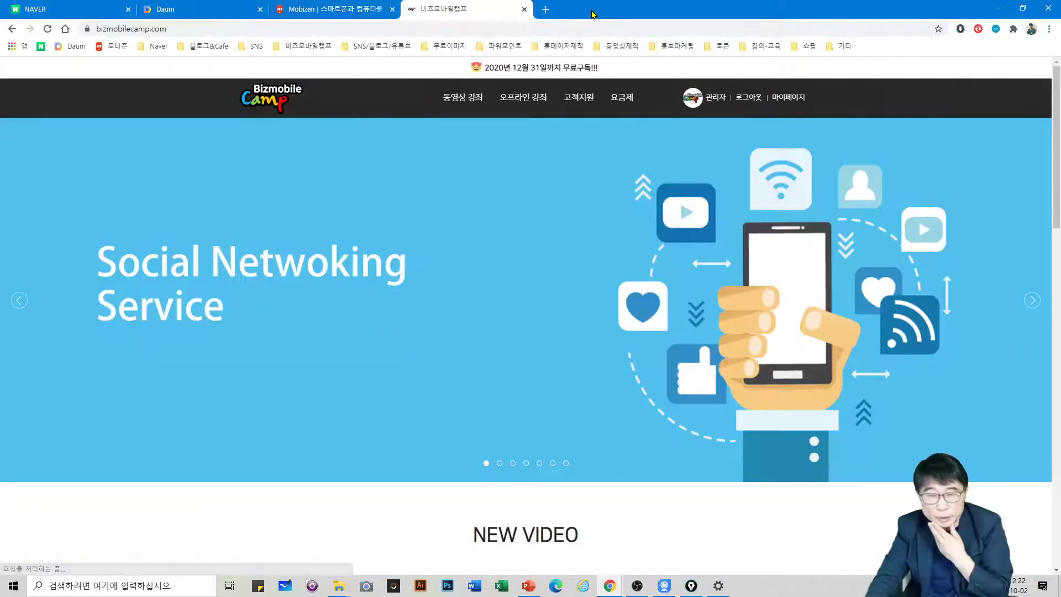
Close the restored 비즈모바일캠프 and Mobizen tabs again, and reopen only the Mobizen tab.
click(524, 9)
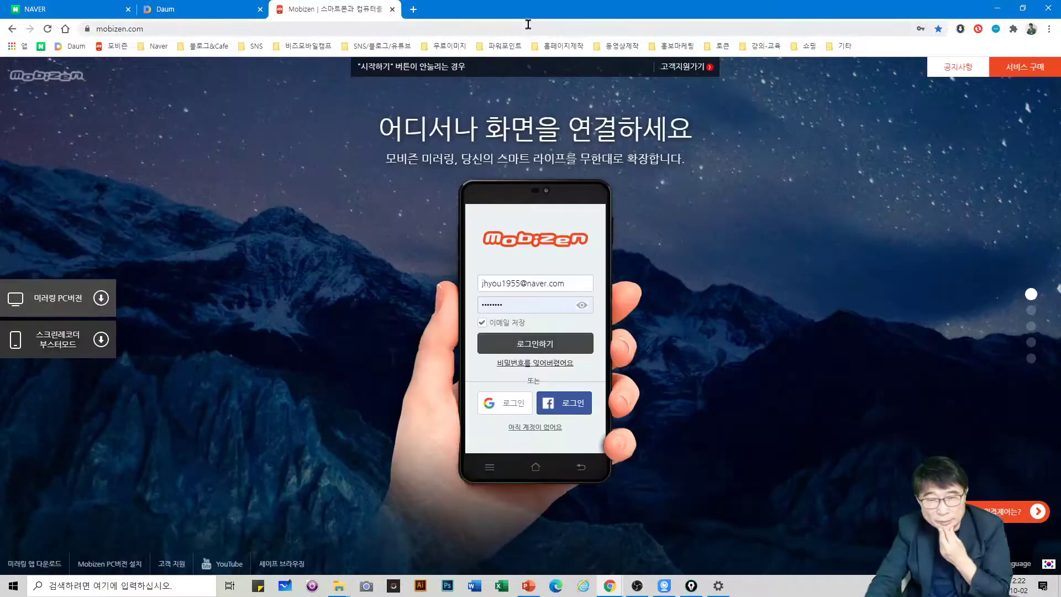
click(393, 9)
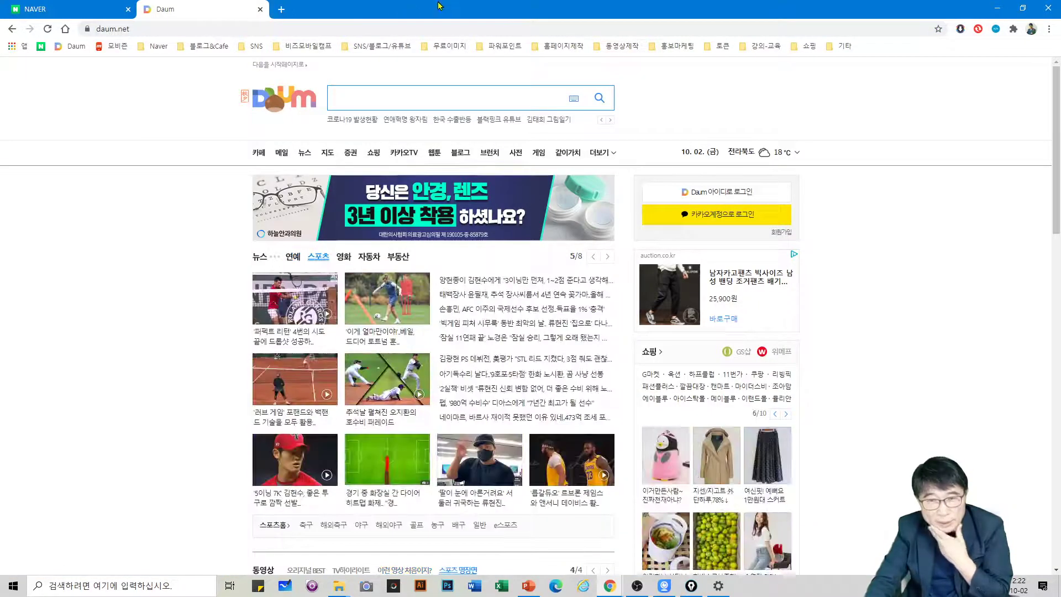
right_click(574, 9)
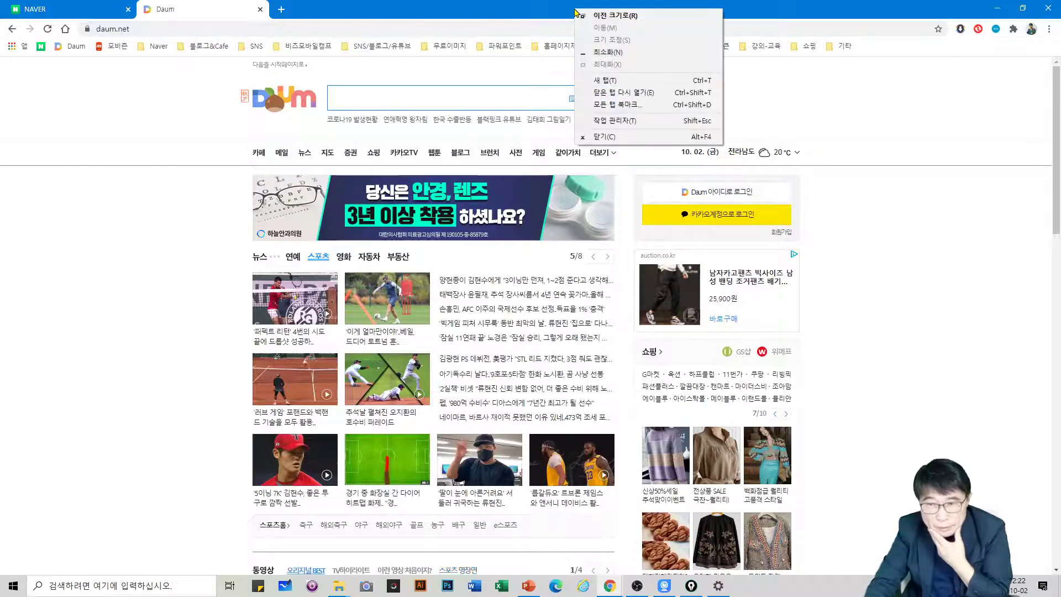
click(621, 97)
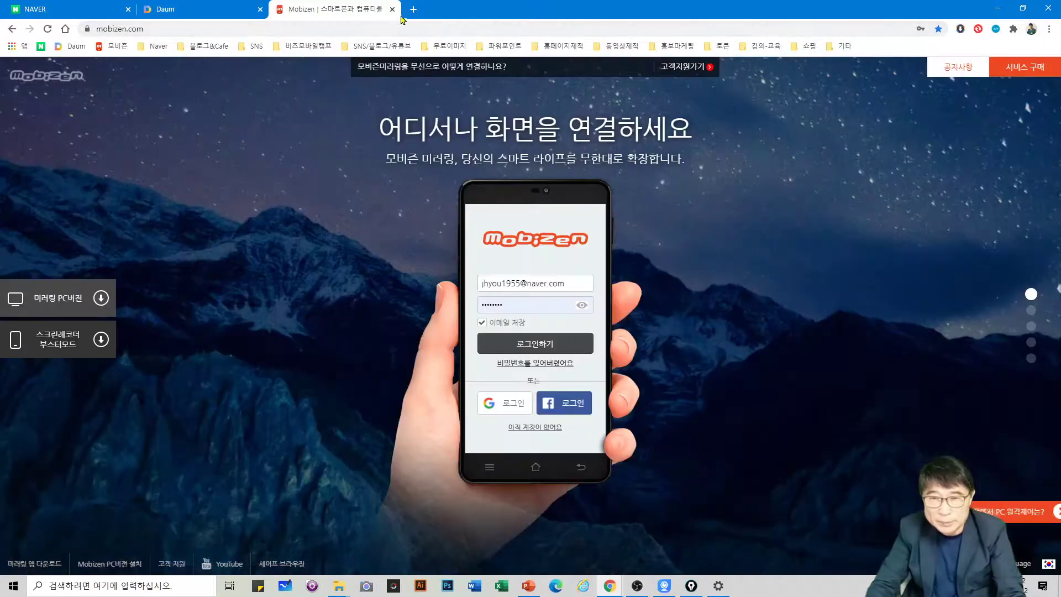
Close the Mobizen tab, and show the browser window's menu containing the 작업 관리자 command.
click(392, 9)
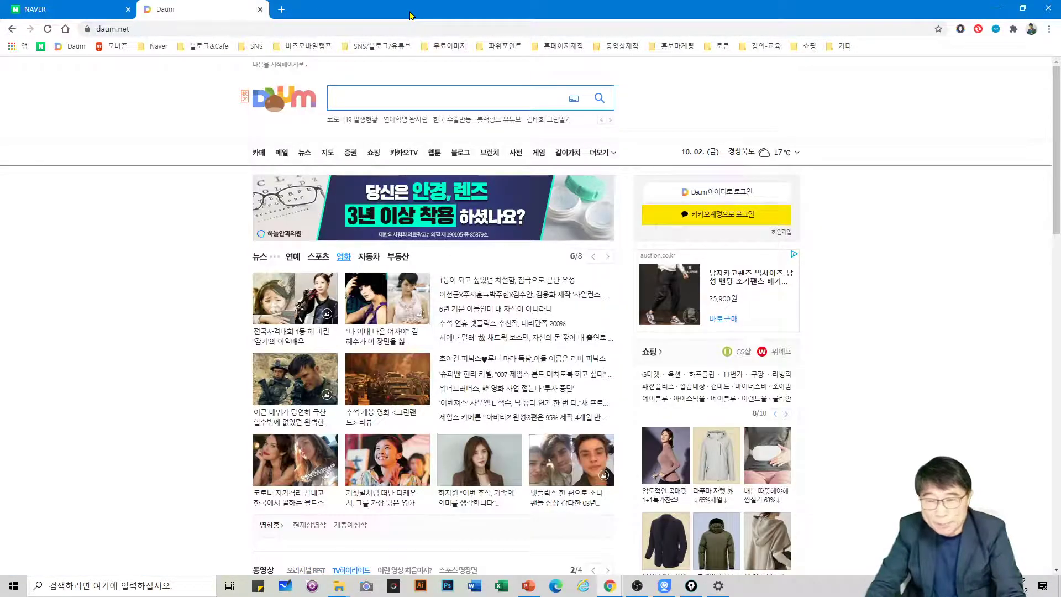
right_click(410, 15)
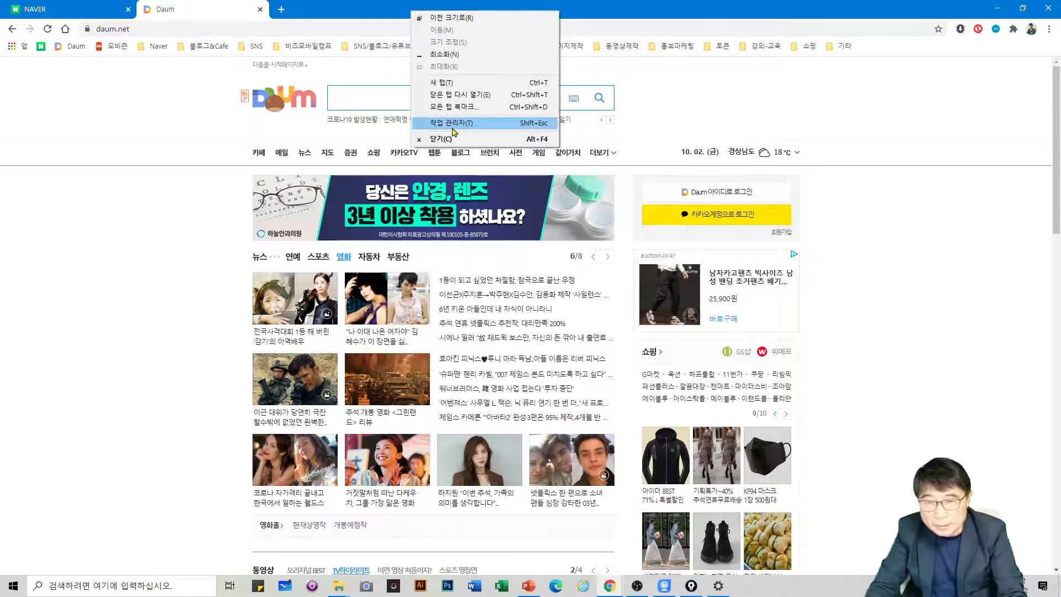
click(852, 586)
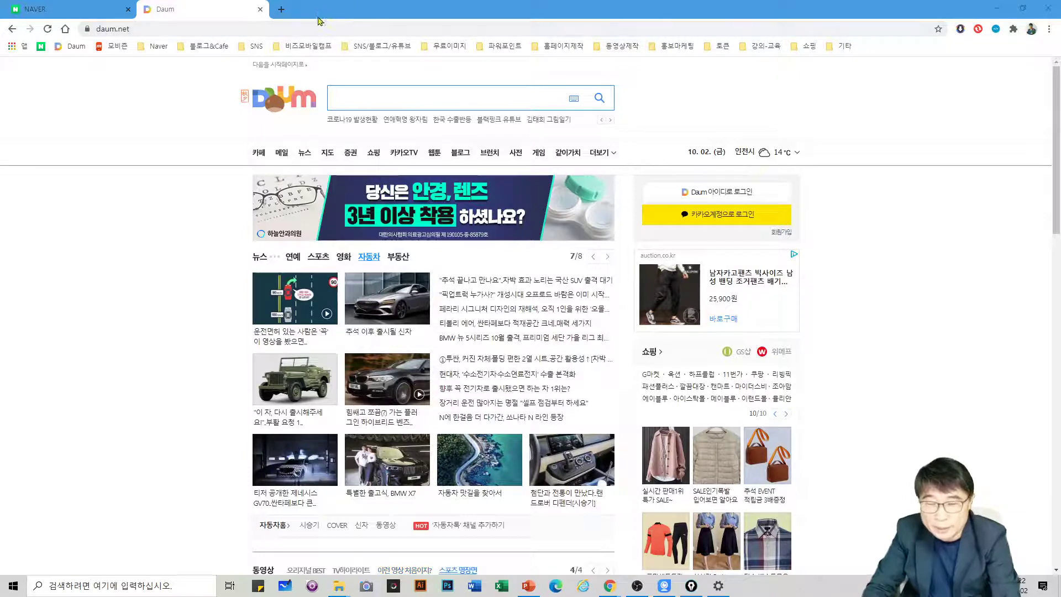
Open the Windows 작업 관리자, look through its 성능, 시작프로그램 and 프로세스 pages, and close it.
right_click(796, 587)
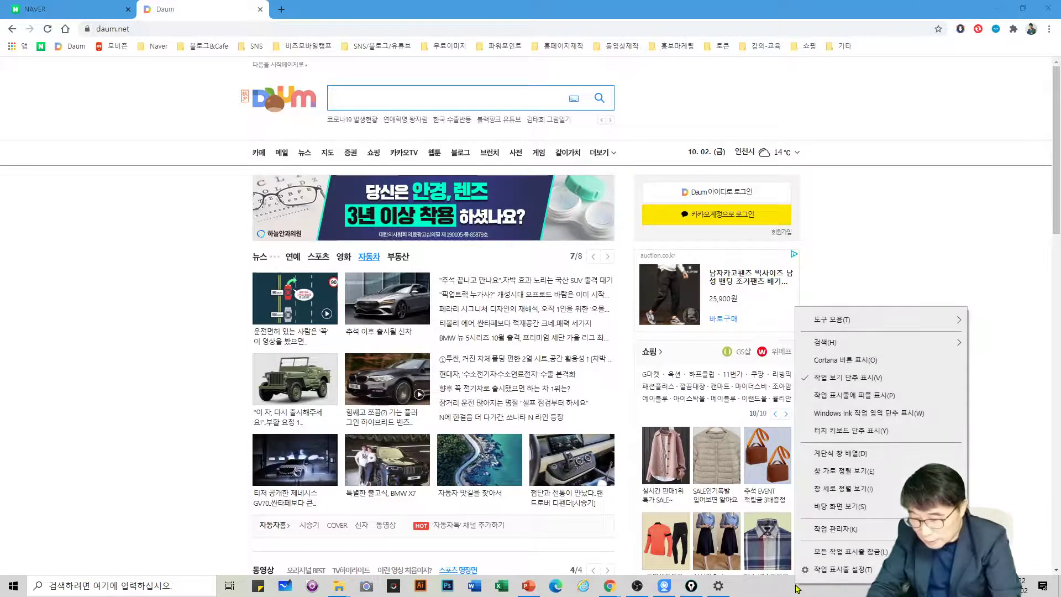
click(835, 528)
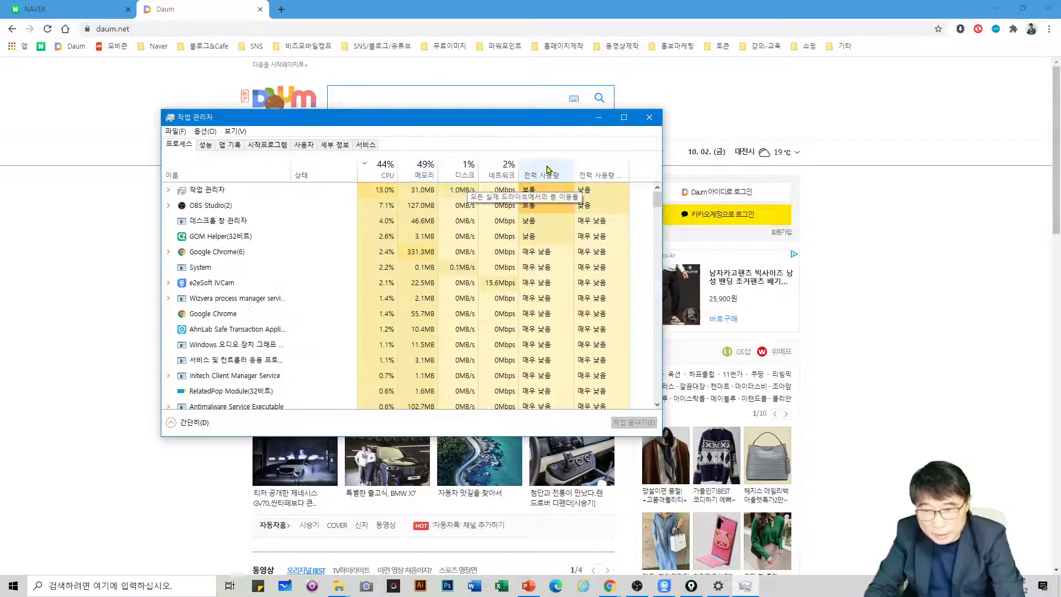
click(205, 145)
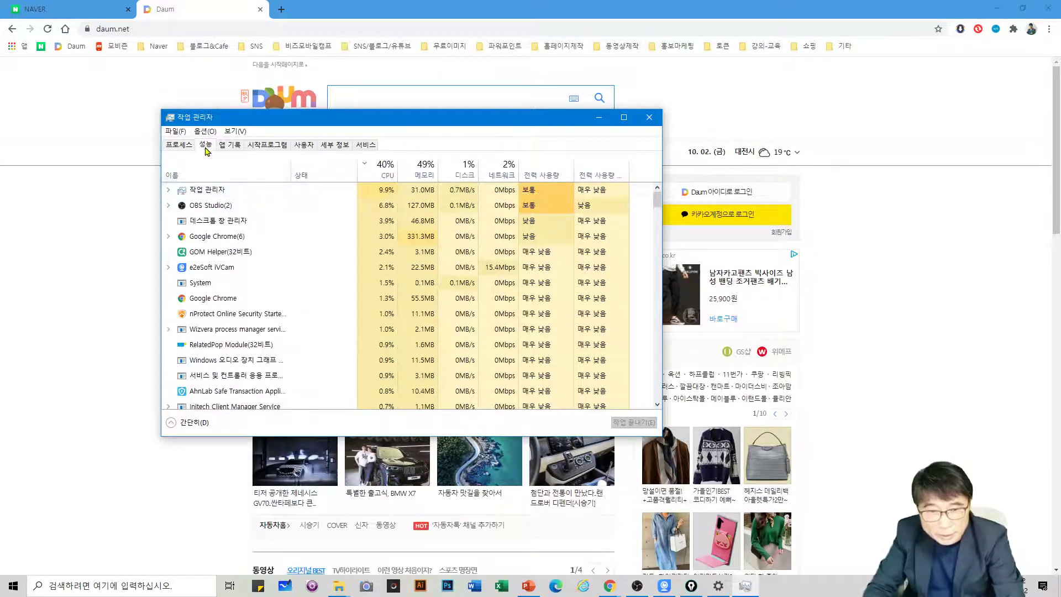
click(270, 147)
click(187, 147)
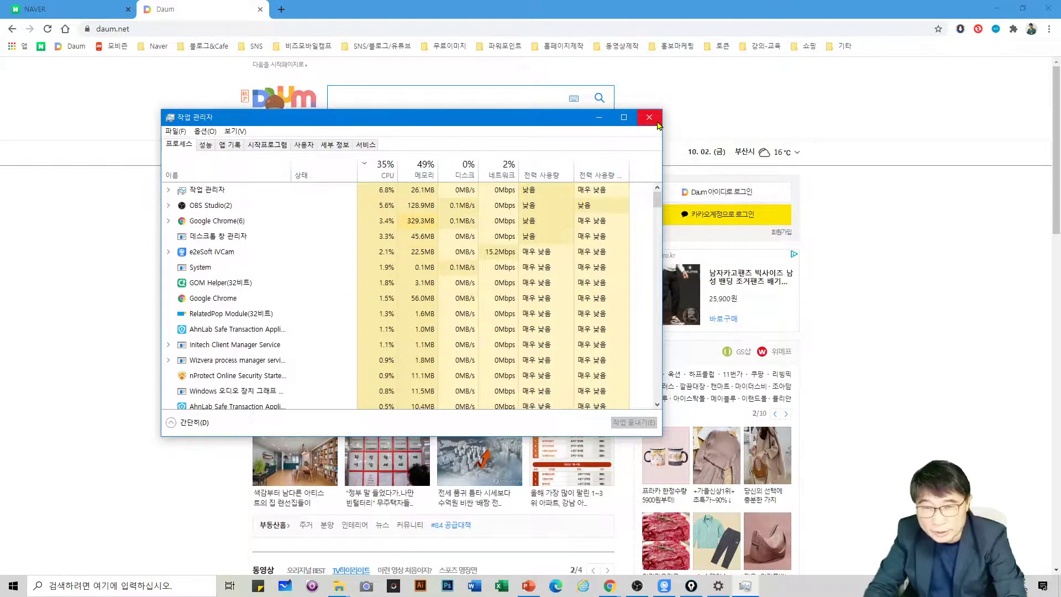
click(649, 118)
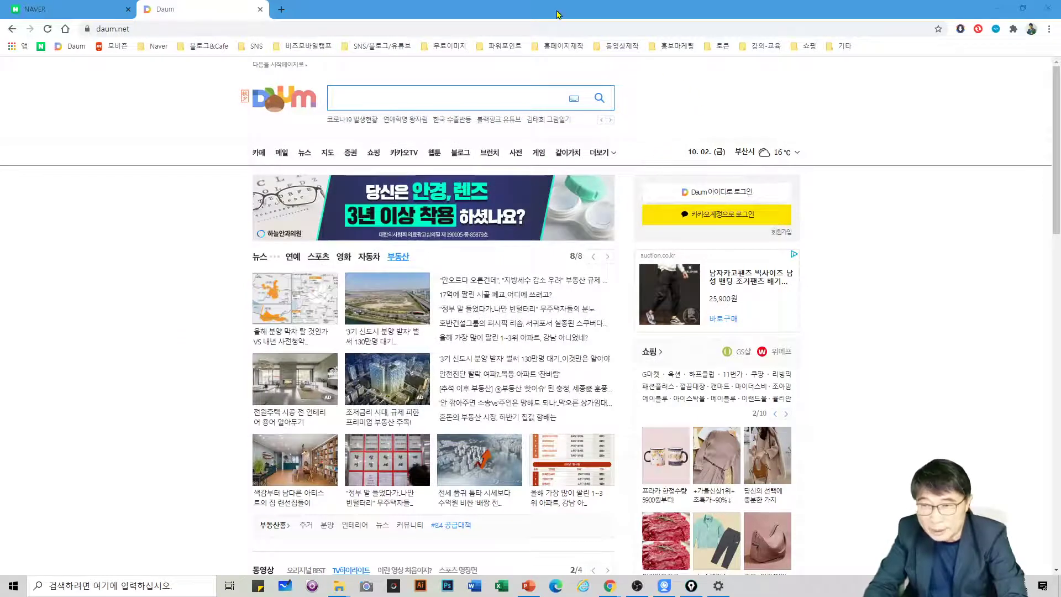
Open Chrome's own 작업 관리자, sort its processes by memory use and CPU, and close it.
right_click(558, 13)
click(600, 125)
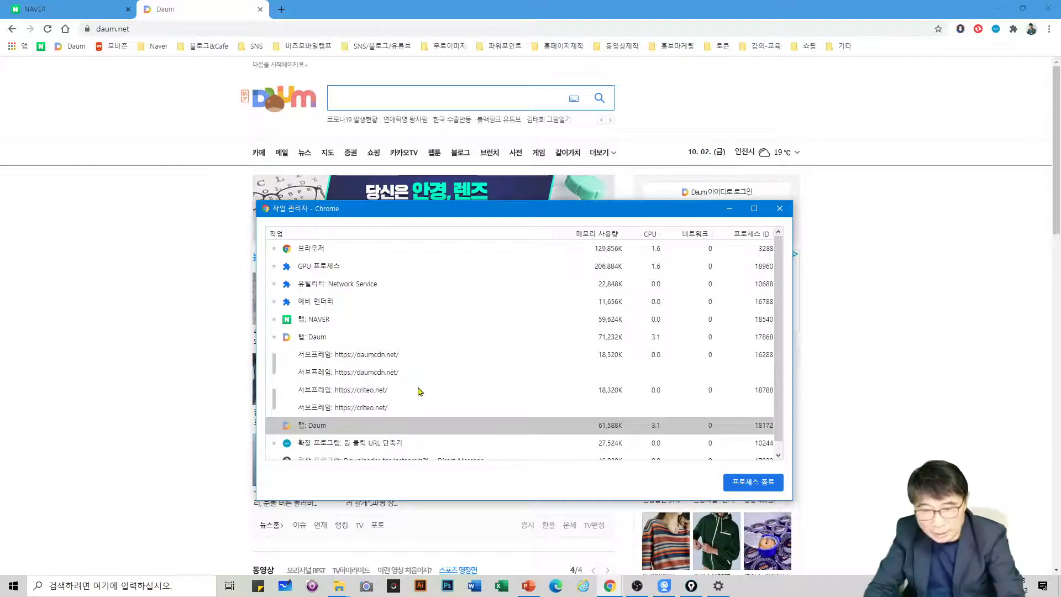
click(602, 237)
click(649, 238)
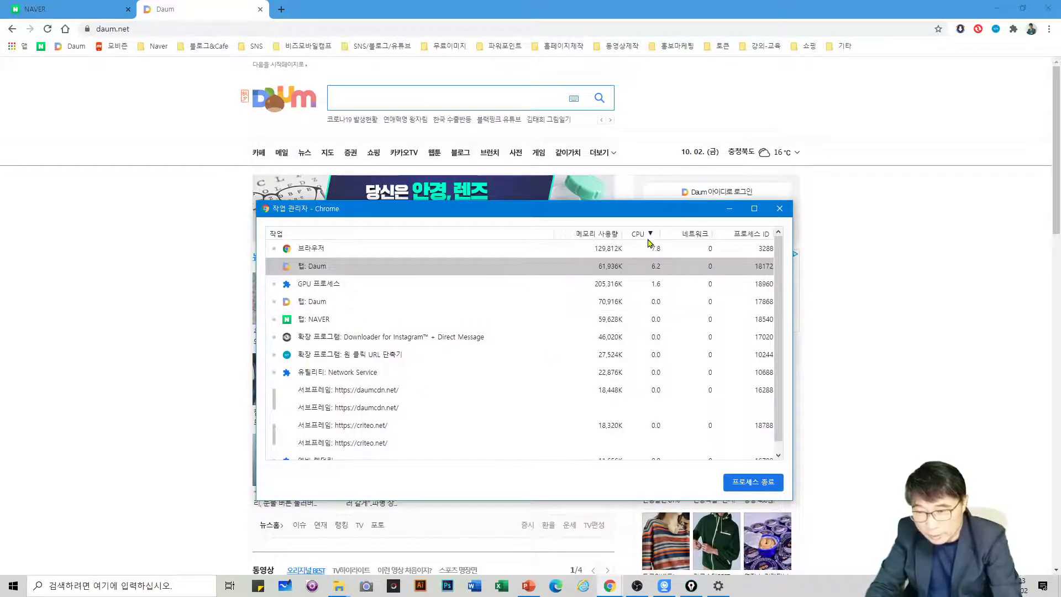
click(596, 234)
click(648, 237)
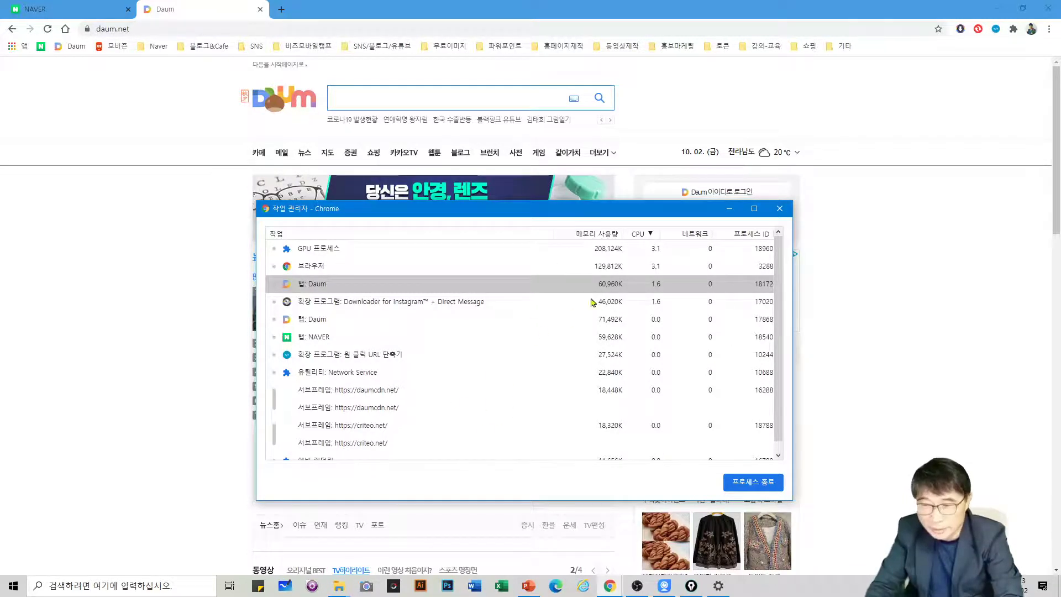
click(779, 209)
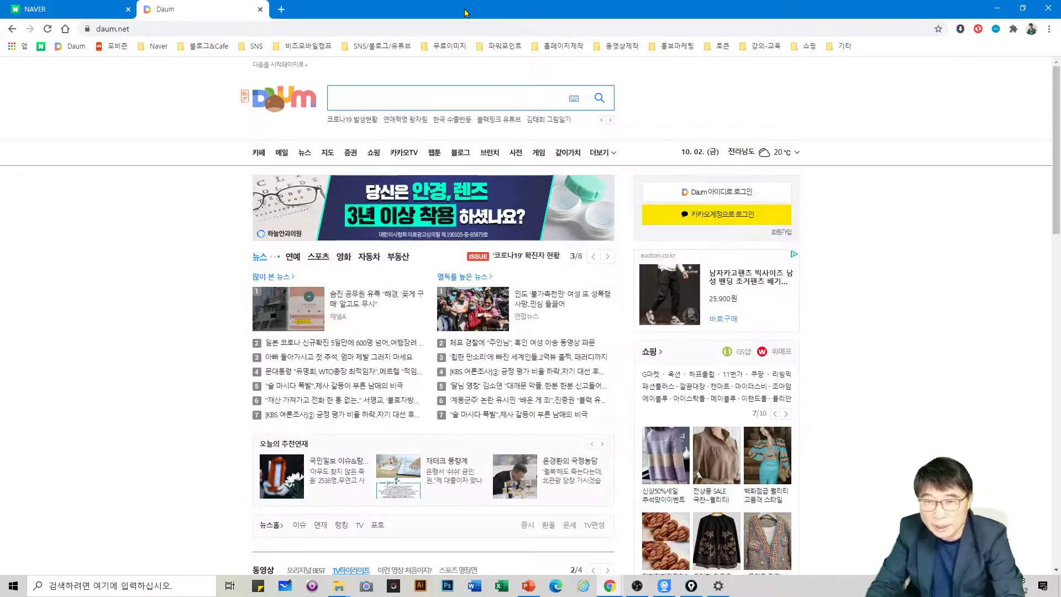
Show and dismiss the browser window's menu, and open a new tab after switching to the NAVER tab.
right_click(465, 13)
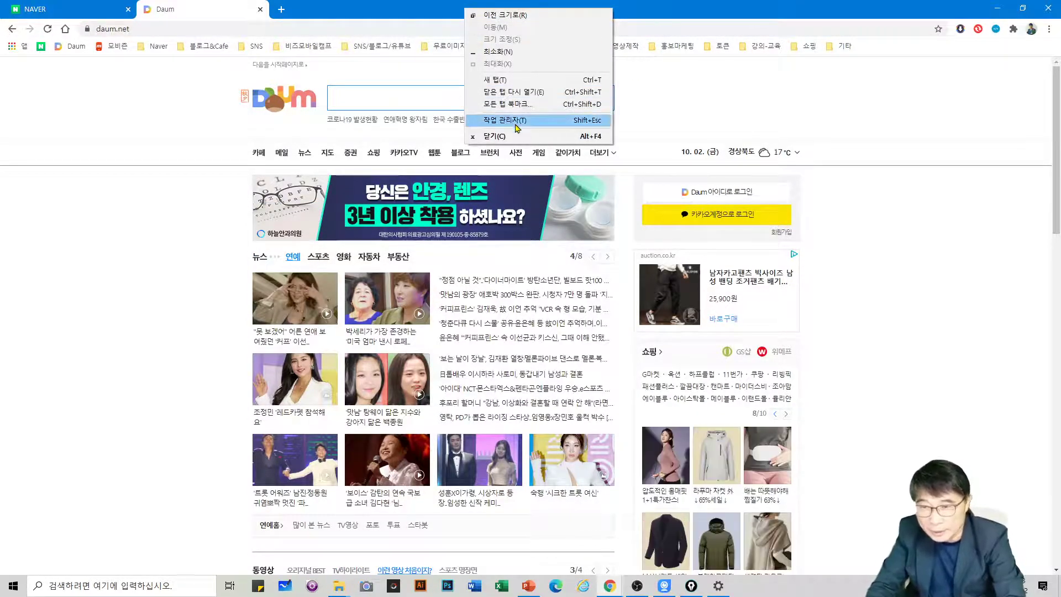
click(694, 12)
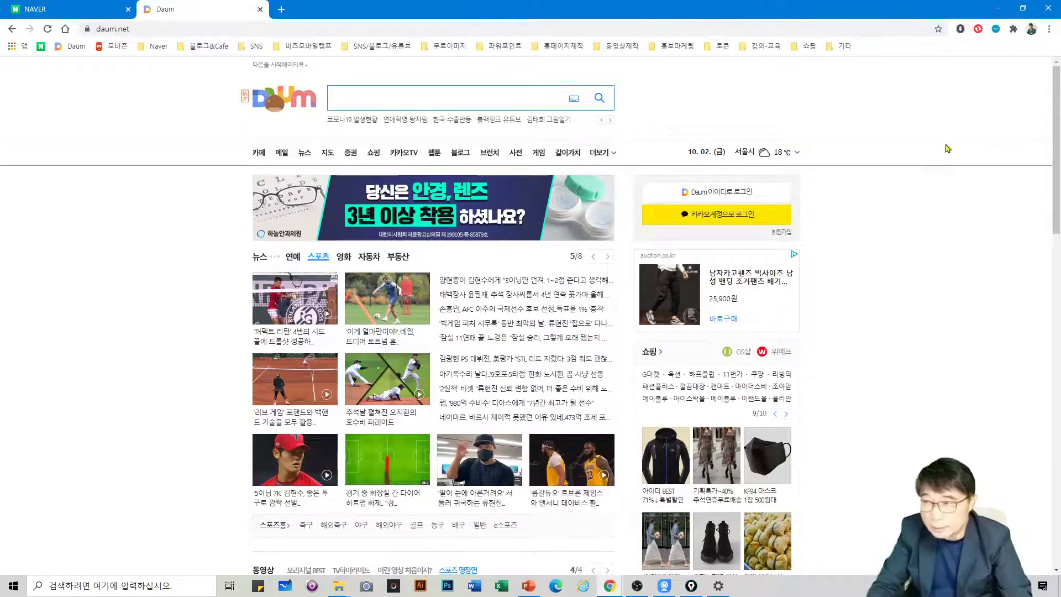
click(119, 7)
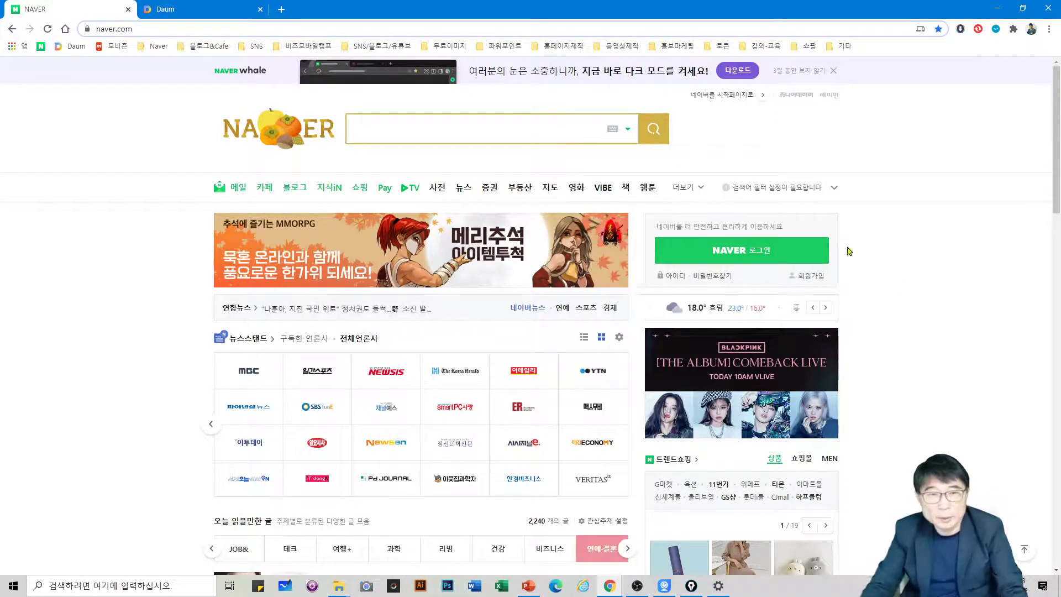
click(281, 10)
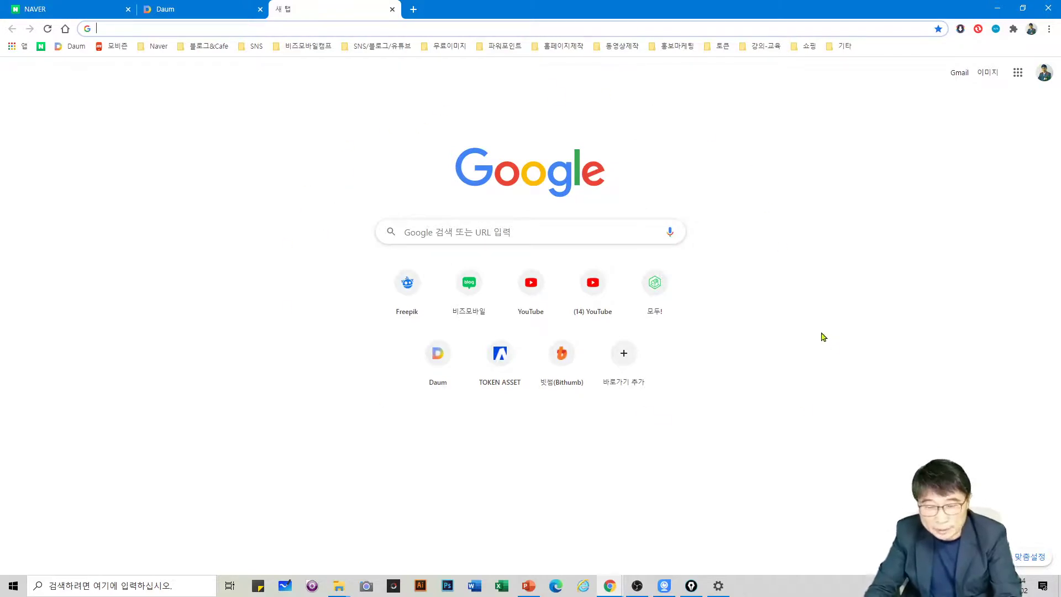
Search Windows for 제, open the 제어판, and go to its 프로그램 제거 list.
click(97, 587)
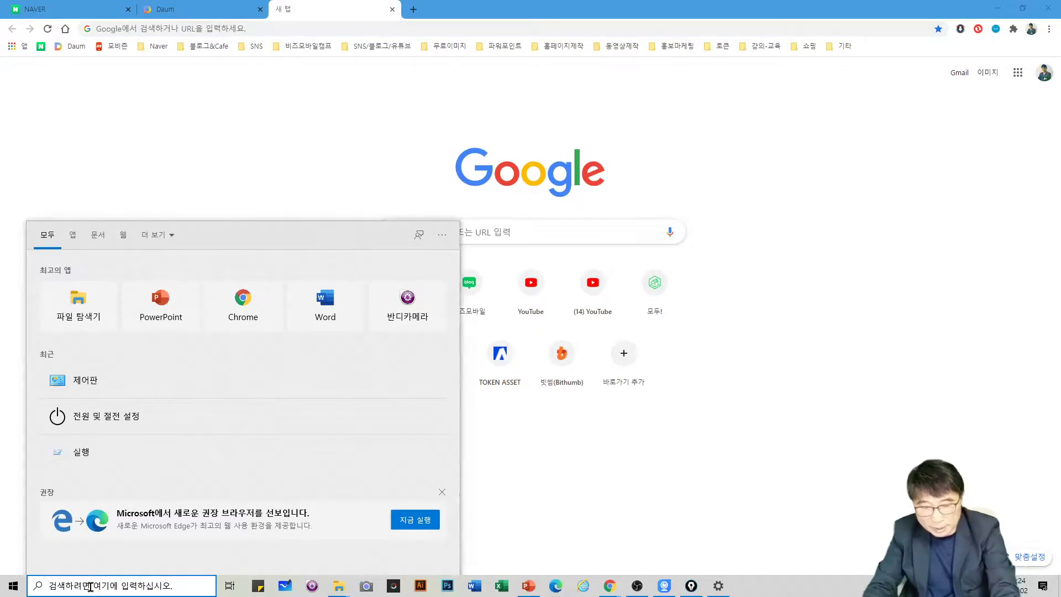
text(w)
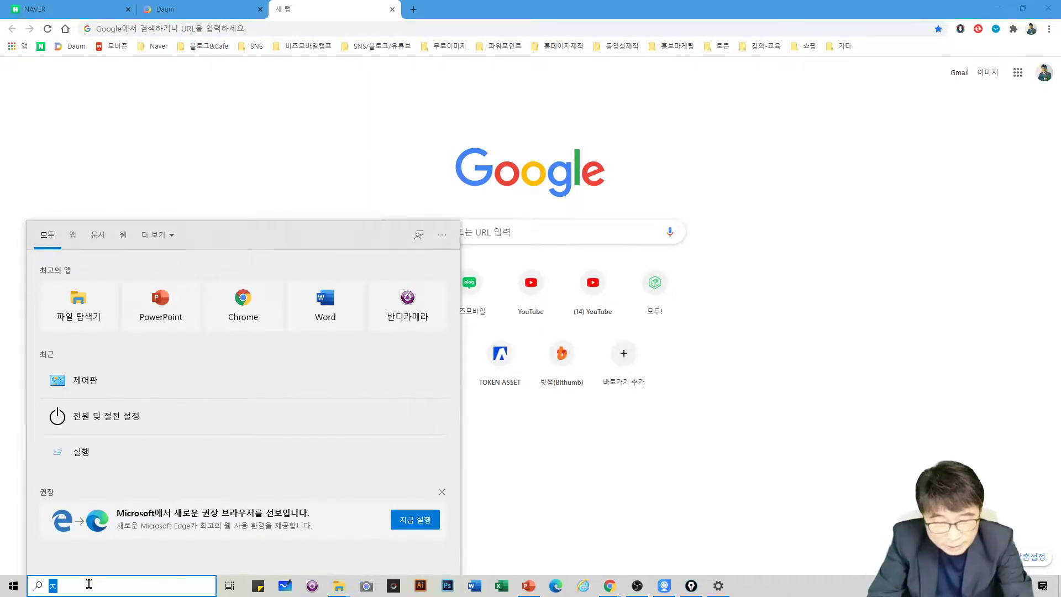
key(BackSpace)
text(제)
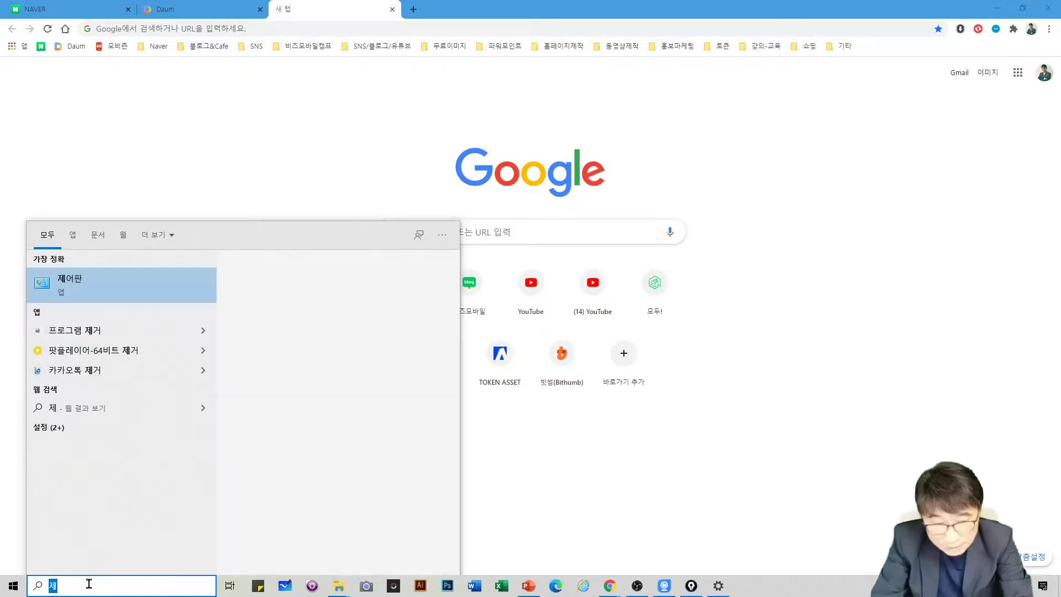
click(123, 298)
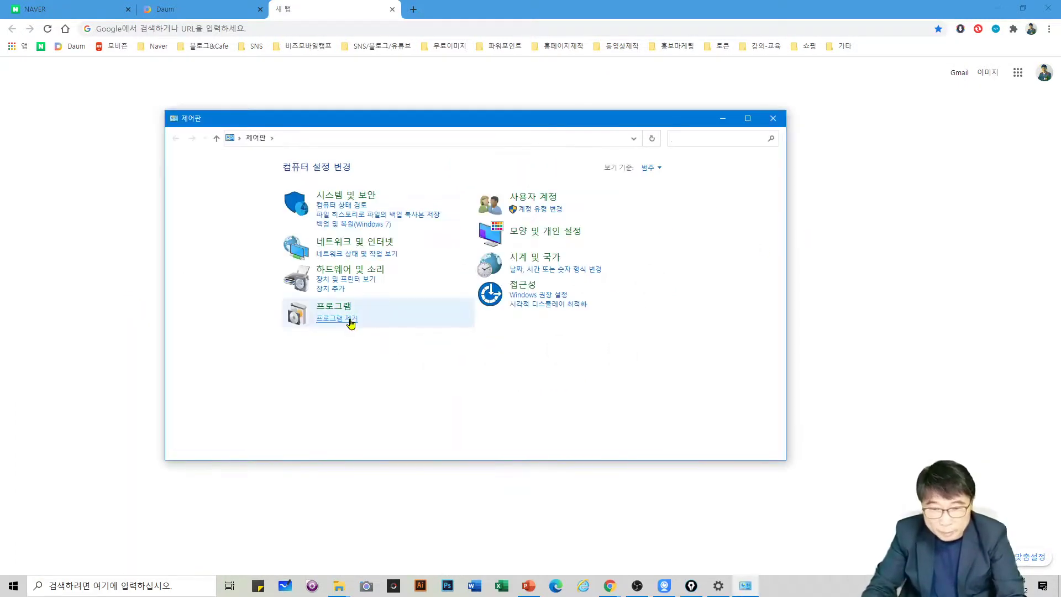
click(350, 321)
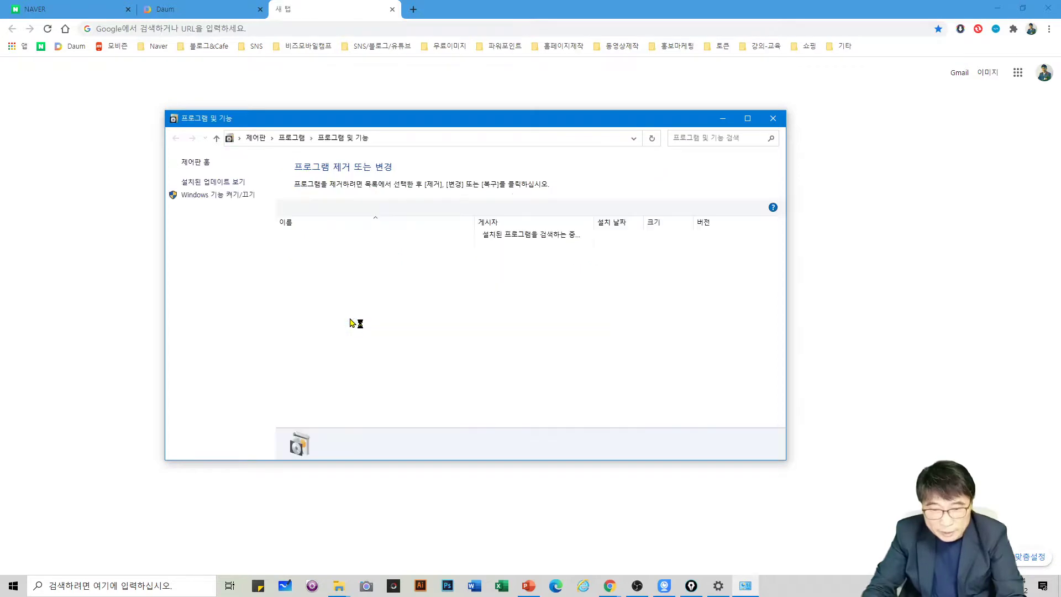
Select Chrome in the installed programs list, show its 제거 option, and return to the browser without running it.
click(313, 352)
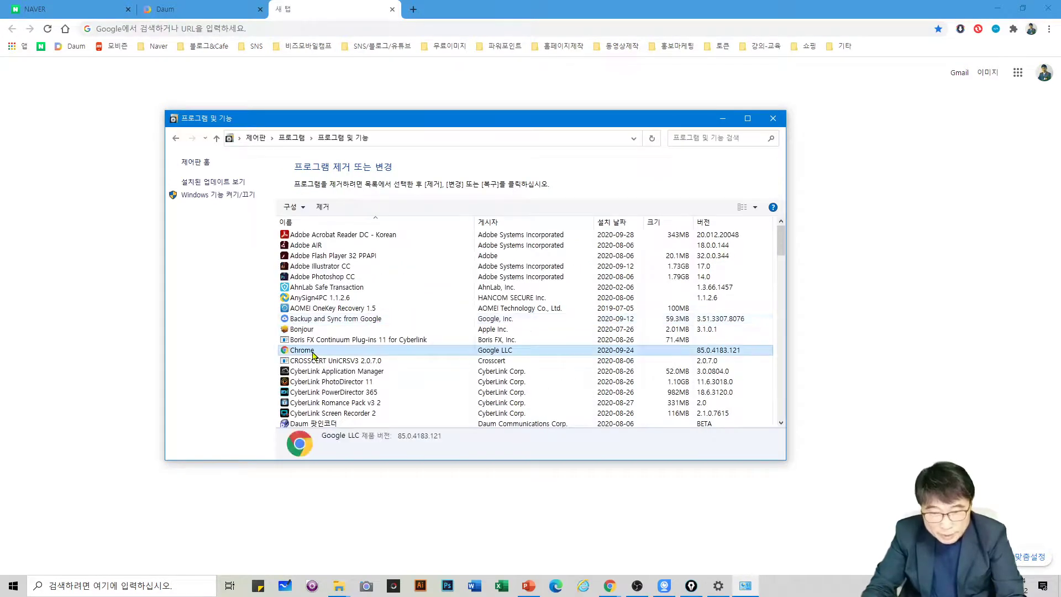
right_click(312, 352)
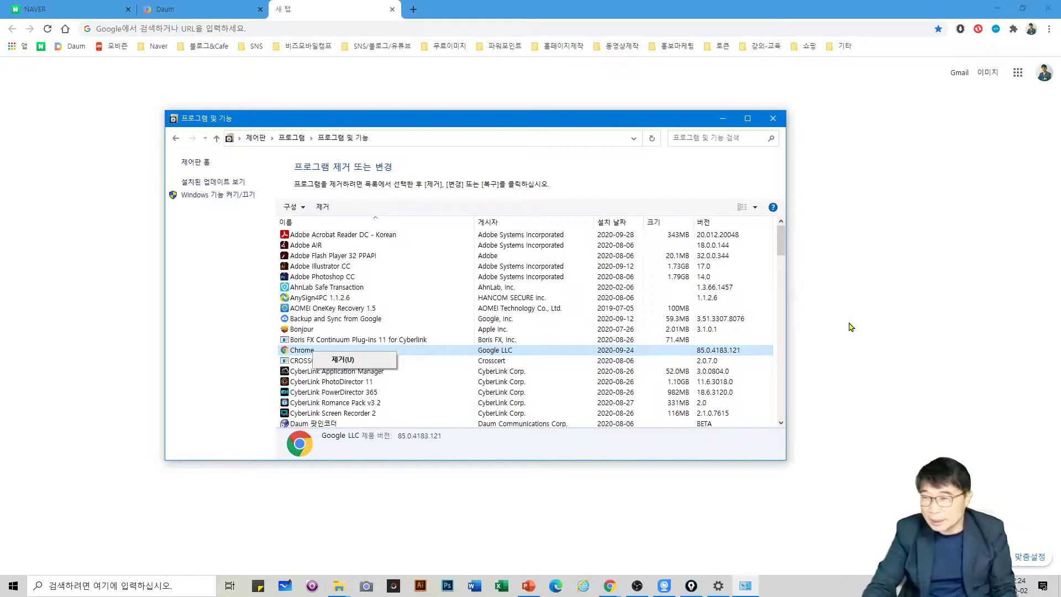
click(837, 215)
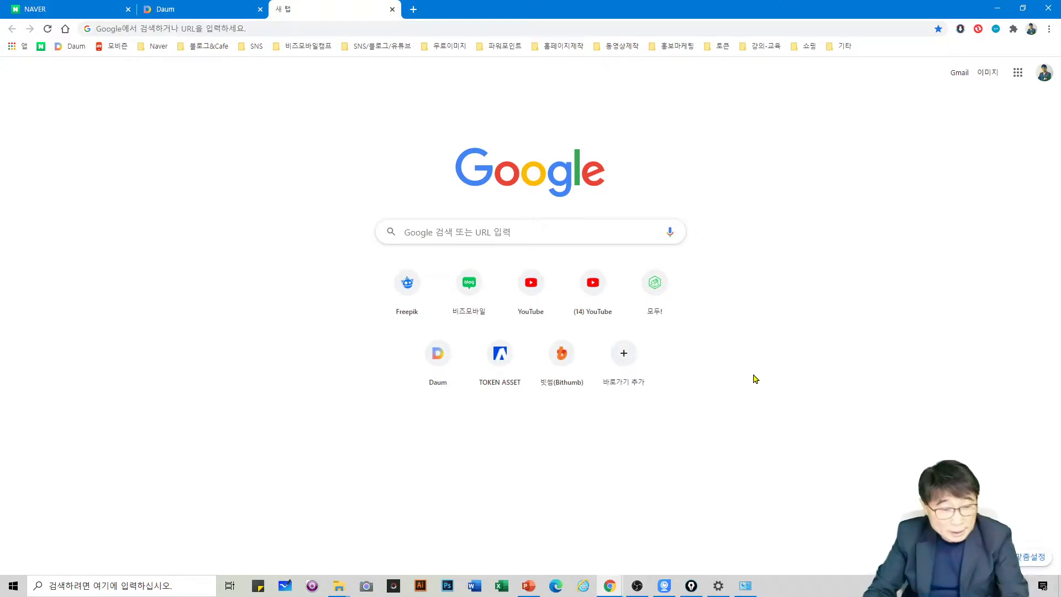
Minimize the browser, bring the 크롬 설치 및 초기 설정 slide in PowerPoint forward, and show the Windows desktop.
click(998, 10)
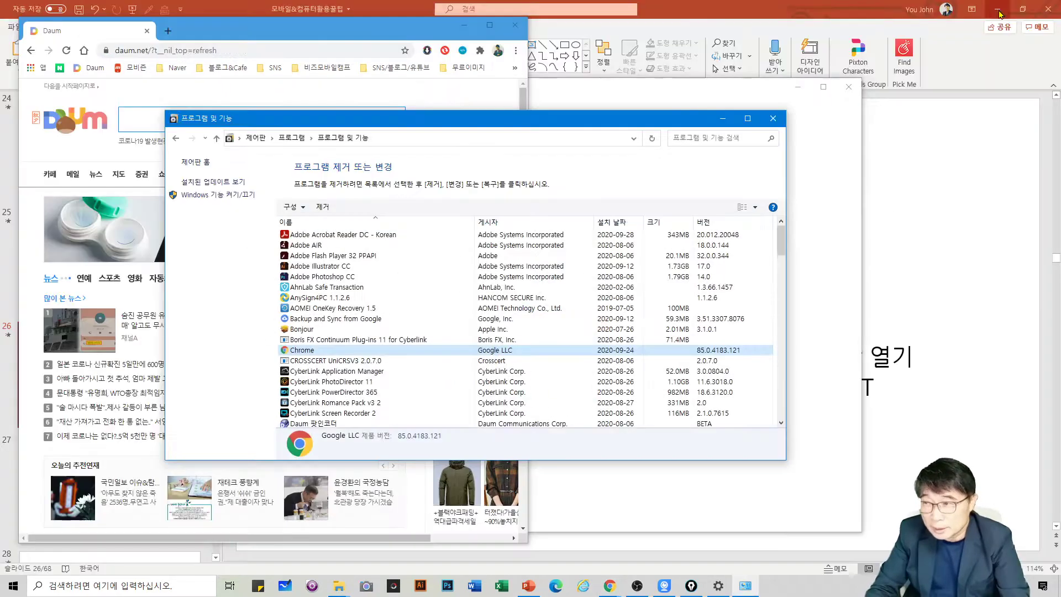
click(989, 185)
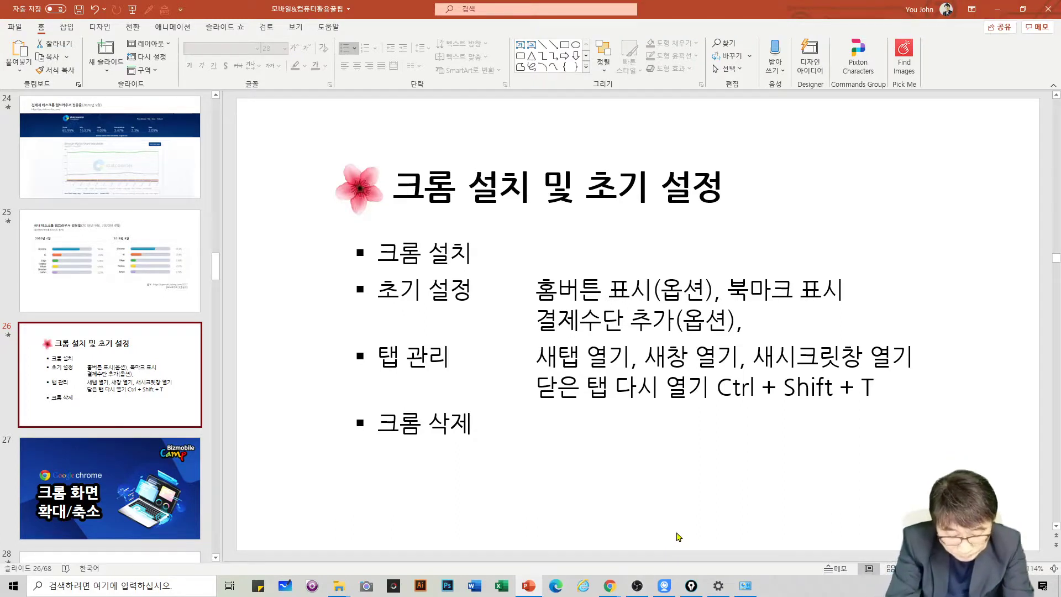
key(super+d)
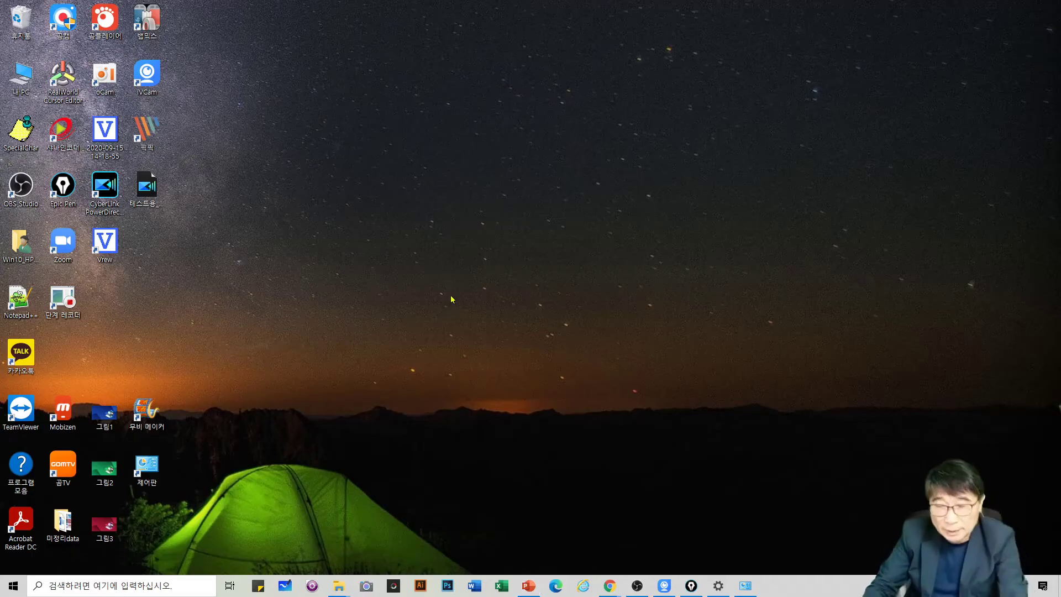